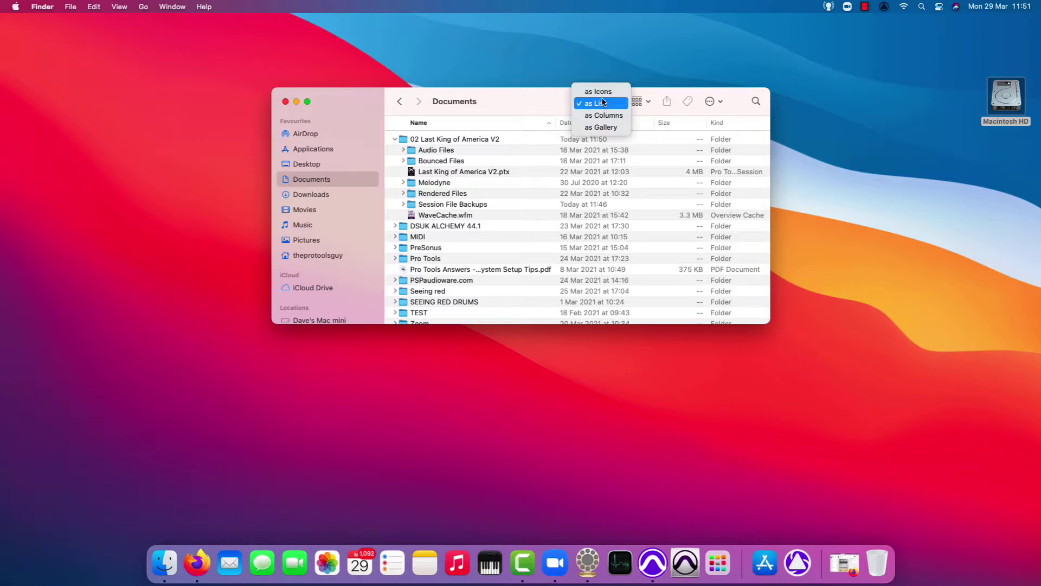
- Show Documents as icons, browse the 02 Last King of America V2 folder's Audio Files, then return
left_click(599, 91)
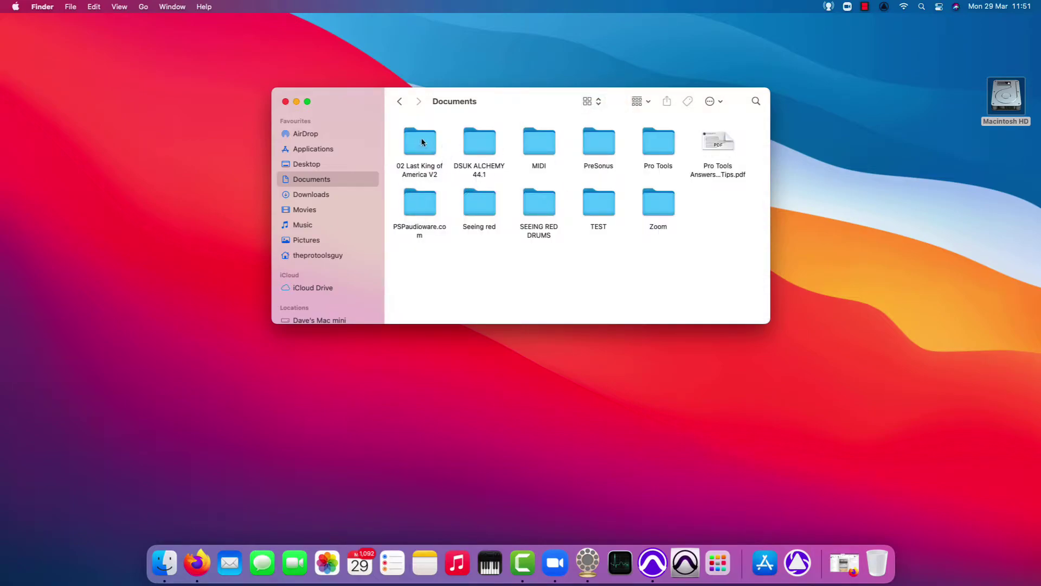
double_click(423, 144)
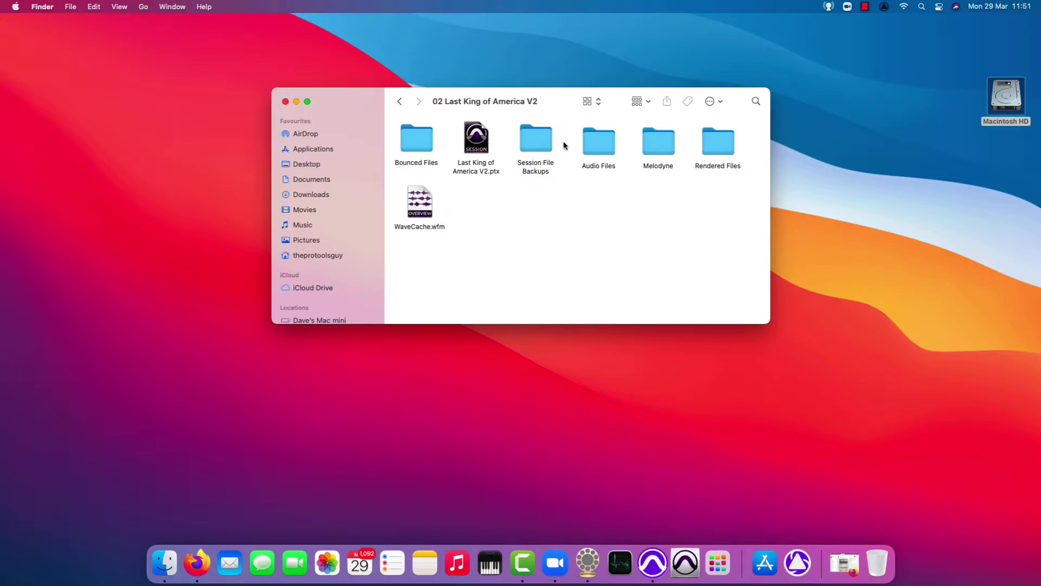
left_click(597, 142)
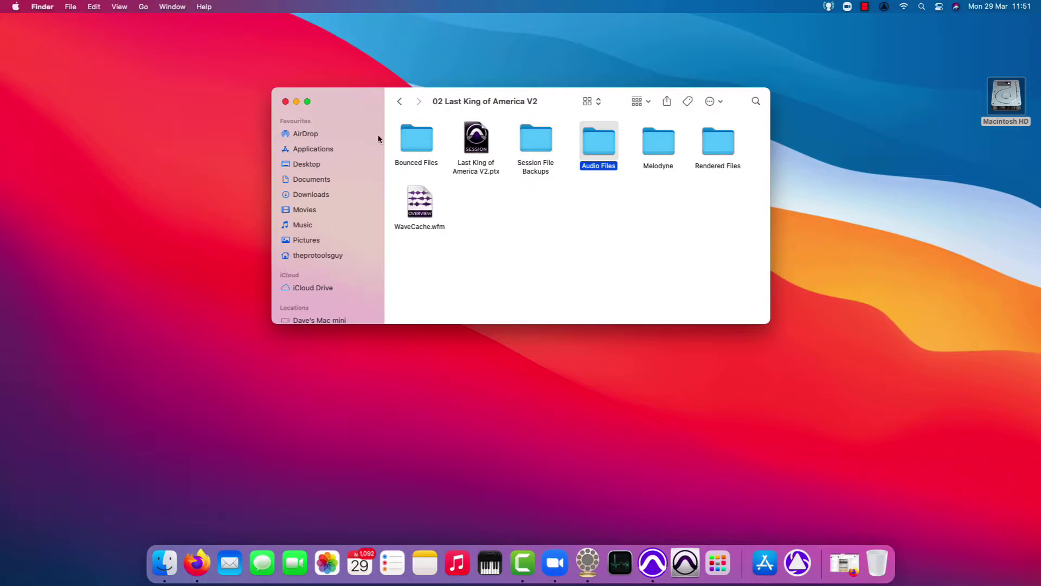
left_click(321, 181)
- Move the 02 Last King of America V2 folder to the desktop, open it, and shuttle the .ptx out and back
left_click_drag(417, 147, 183, 158)
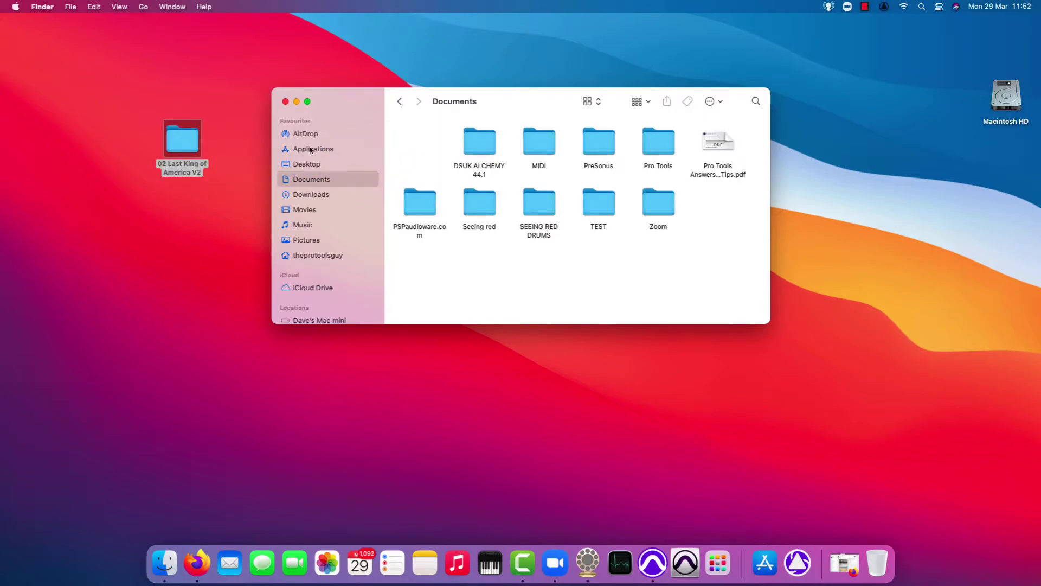
double_click(187, 140)
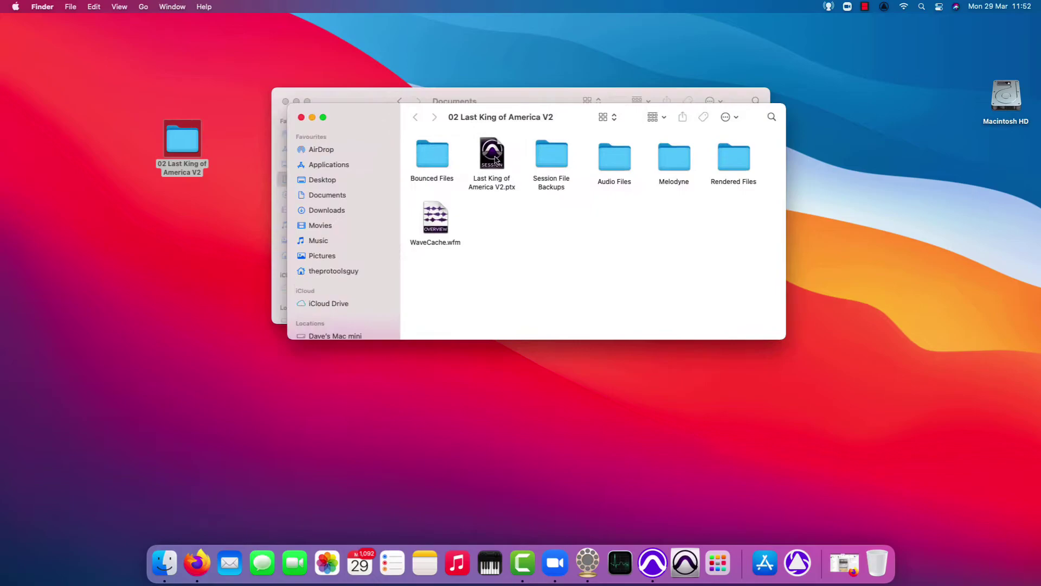
left_click_drag(491, 158, 192, 237)
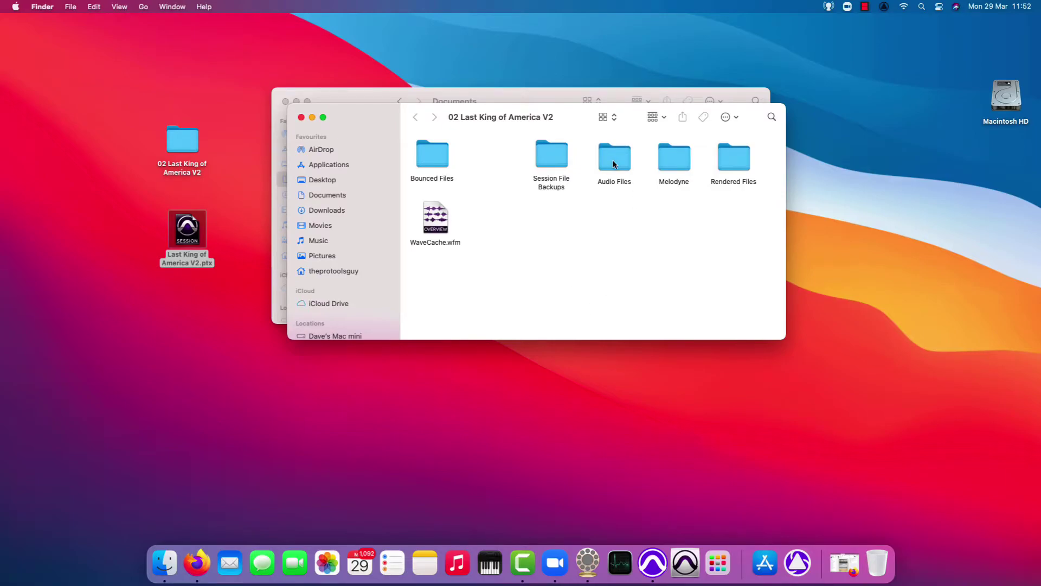
left_click_drag(187, 233, 486, 169)
- Open Last King of America V2.ptx from the desktop folder, cancelling the first load and reopening it
double_click(488, 168)
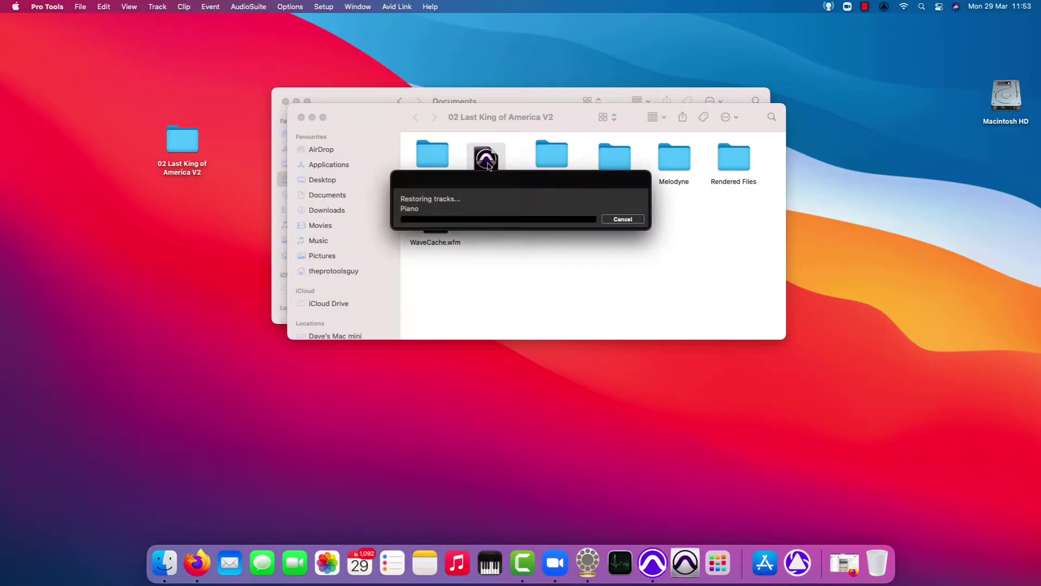
left_click(623, 219)
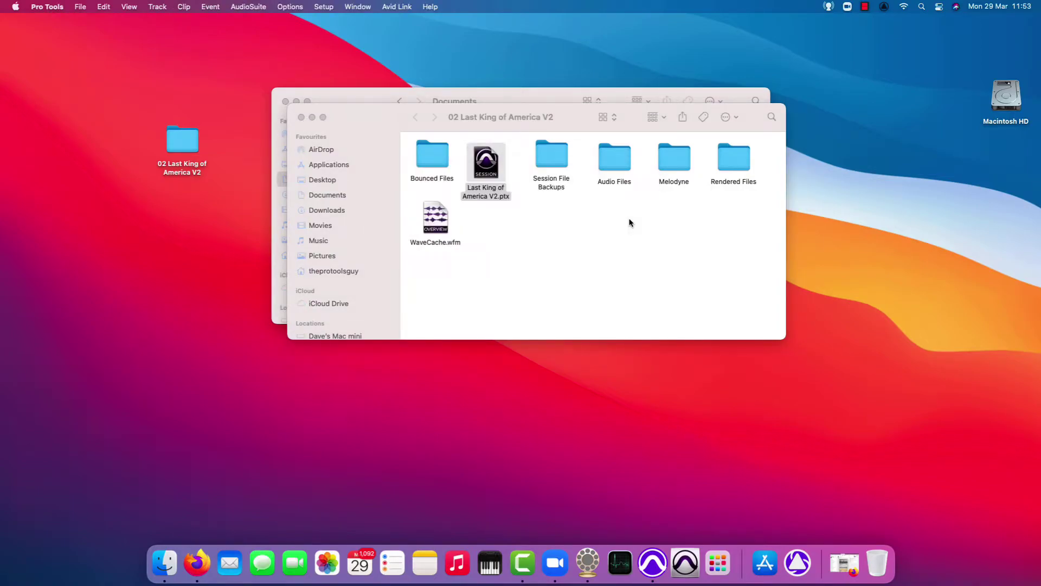
double_click(490, 162)
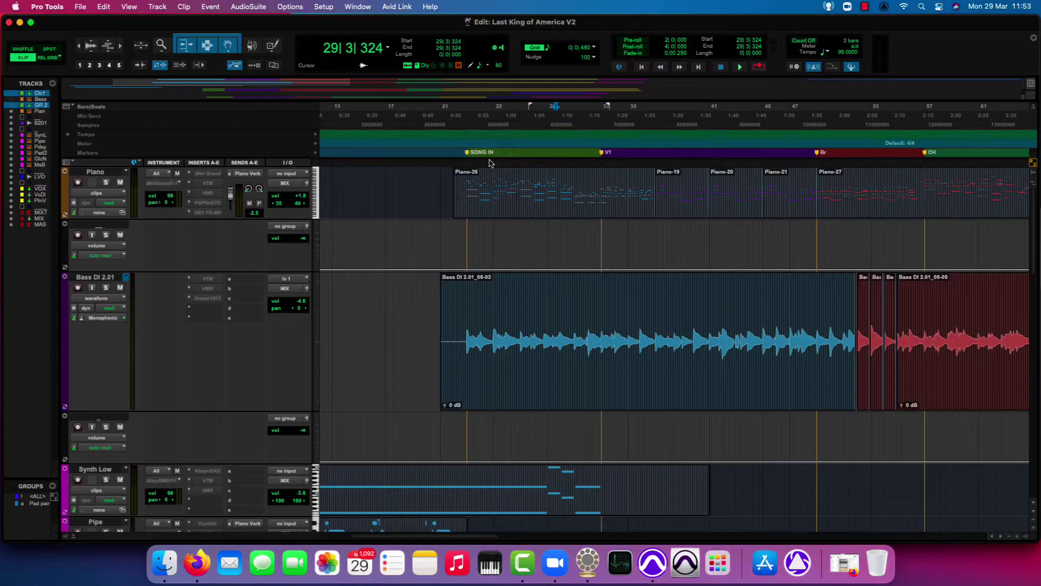
key("super+Tab")
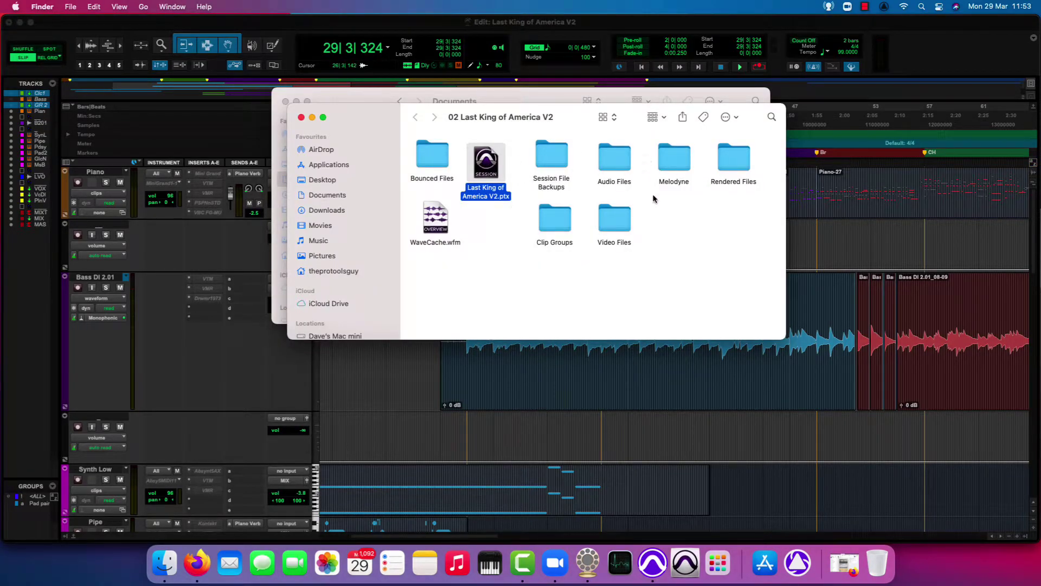
- Widen the Clips list in the Last King of America V2 session
left_click(1025, 542)
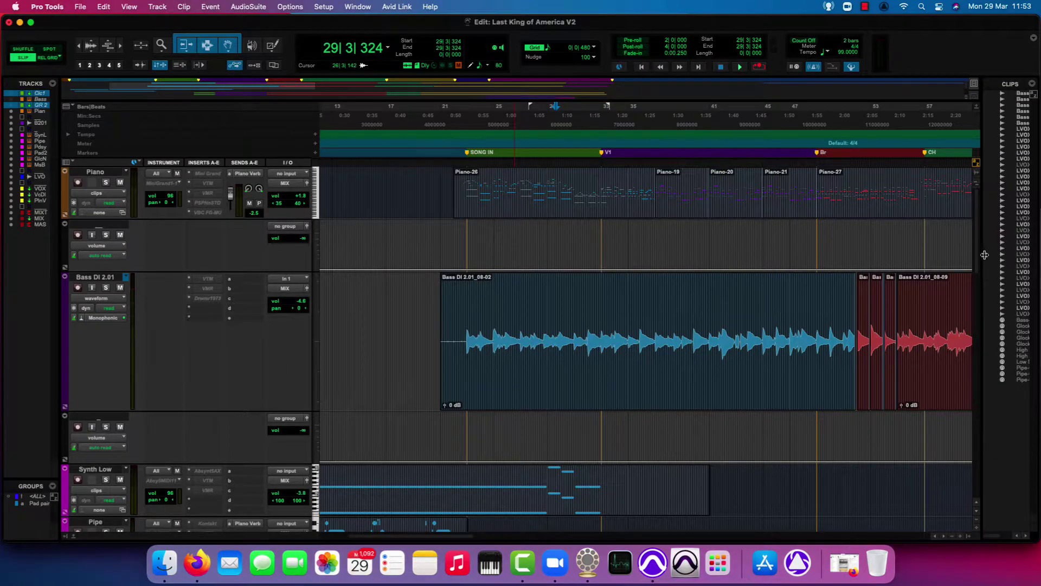
left_click_drag(976, 255, 898, 255)
key("super+Tab")
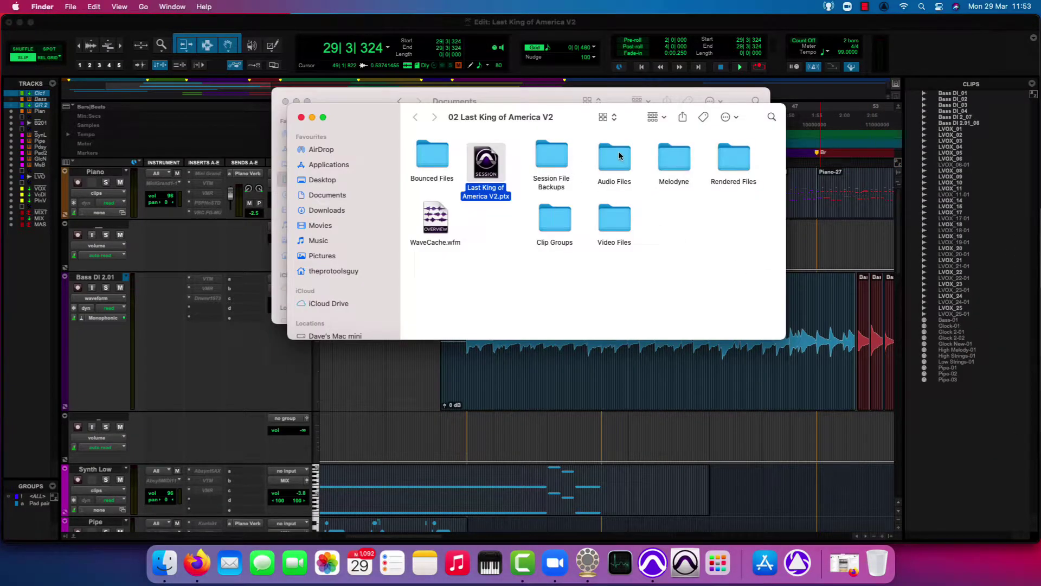
- Show the Desktop as a list in Finder and browse the session folder's Audio Files and session rows
left_click(629, 175)
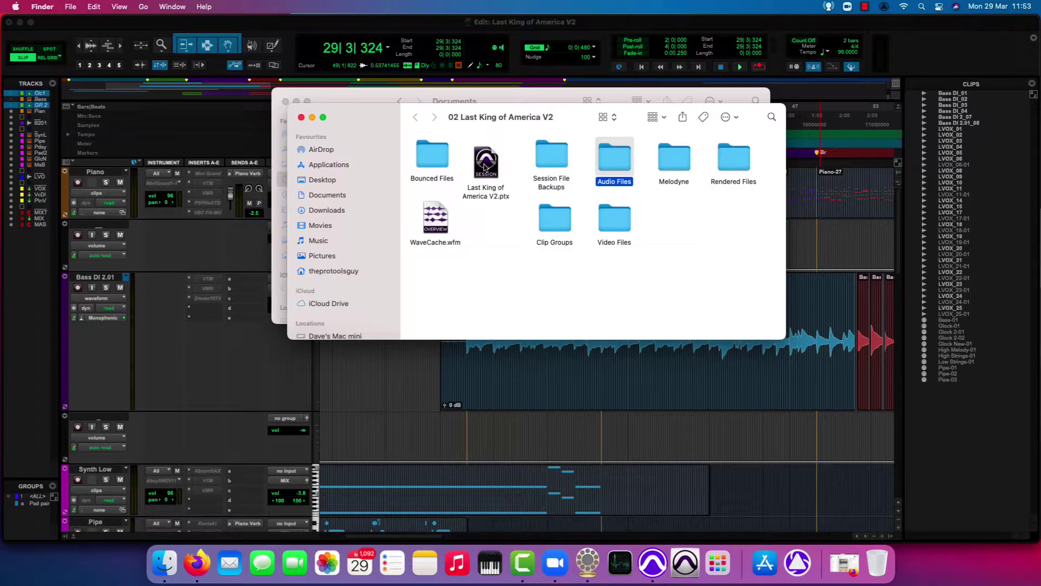
mouse_move(489, 169)
left_mouse_down()
mouse_move(350, 191)
mouse_move(392, 188)
mouse_move(364, 206)
mouse_move(374, 181)
mouse_move(429, 200)
mouse_move(508, 280)
mouse_move(362, 183)
mouse_move(407, 195)
mouse_move(465, 160)
mouse_move(457, 199)
mouse_move(537, 285)
mouse_move(479, 274)
mouse_move(477, 161)
left_mouse_up()
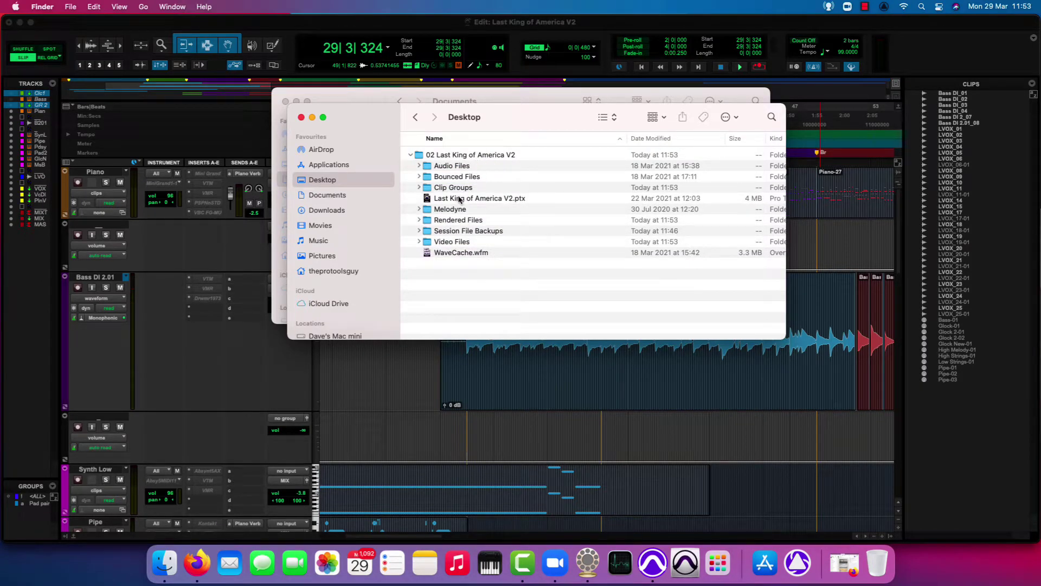
left_click(459, 199)
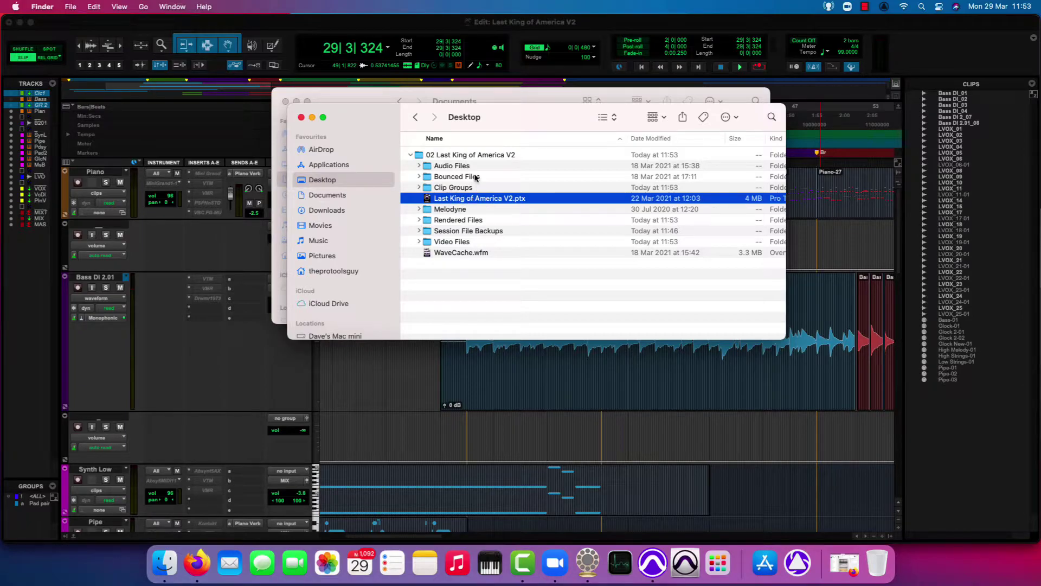
left_click(448, 168)
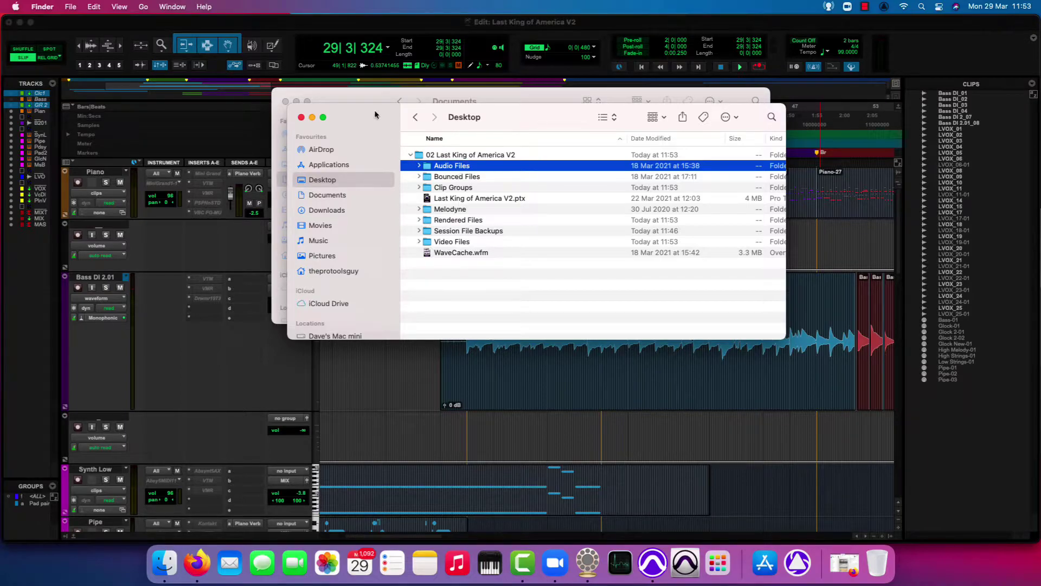
left_click(402, 30)
- Close the session unsaved, move the eight Bass DI wavs to the desktop, and reopen it
key("super+shift+w")
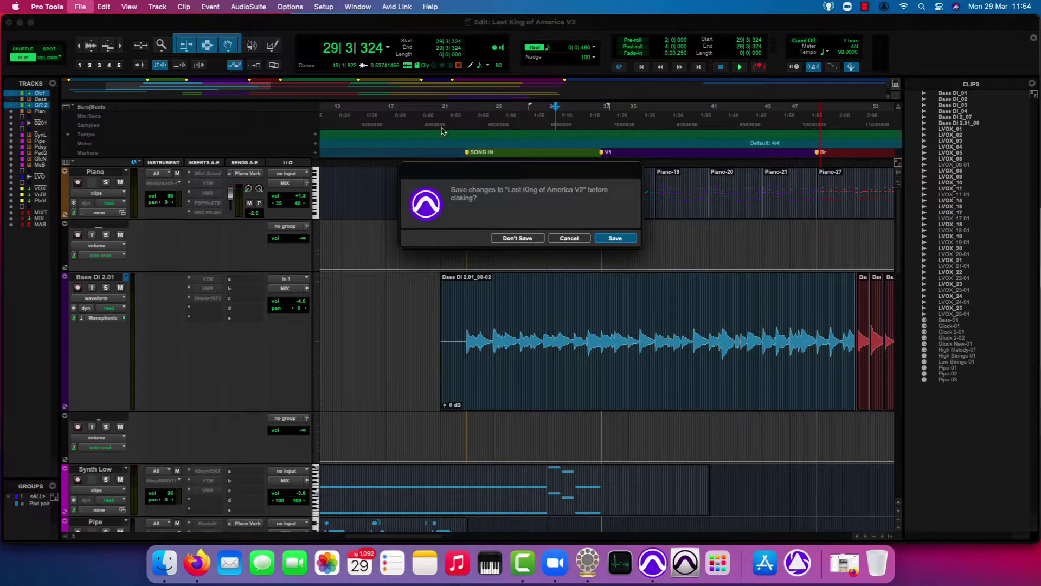
key("super+d")
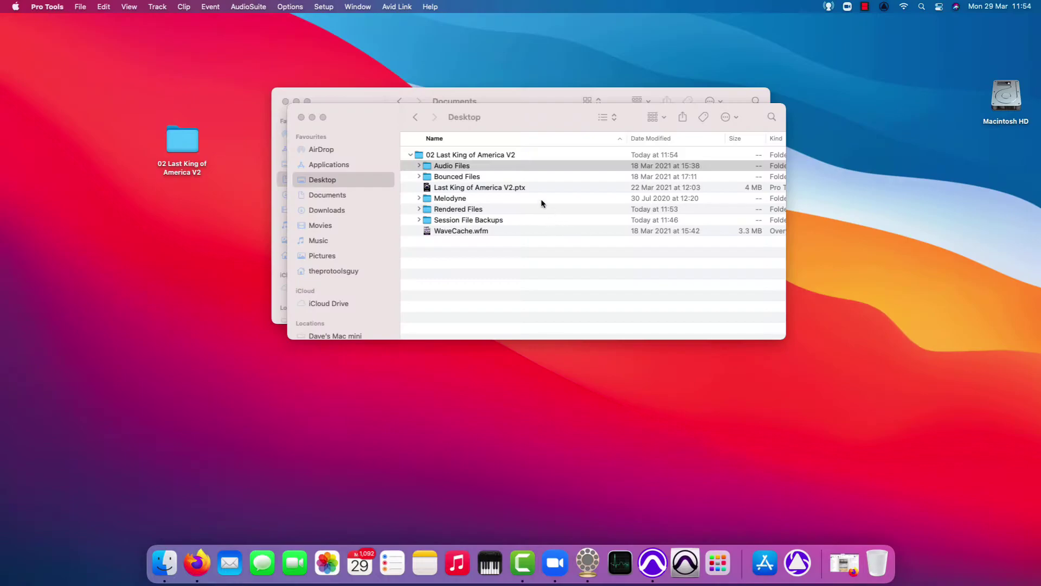
left_click(417, 166)
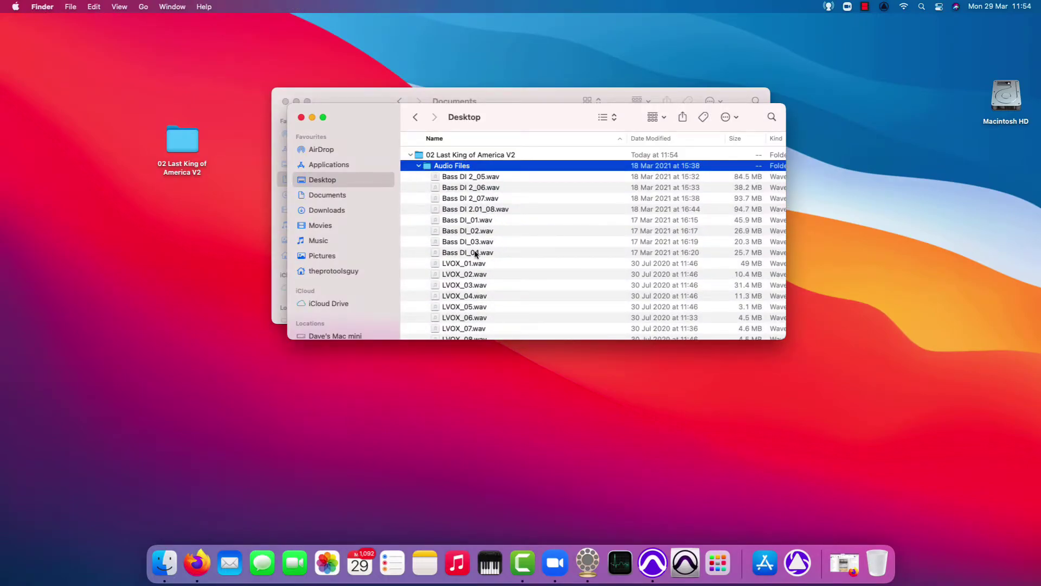
left_click(475, 253)
left_click(462, 178, "shift")
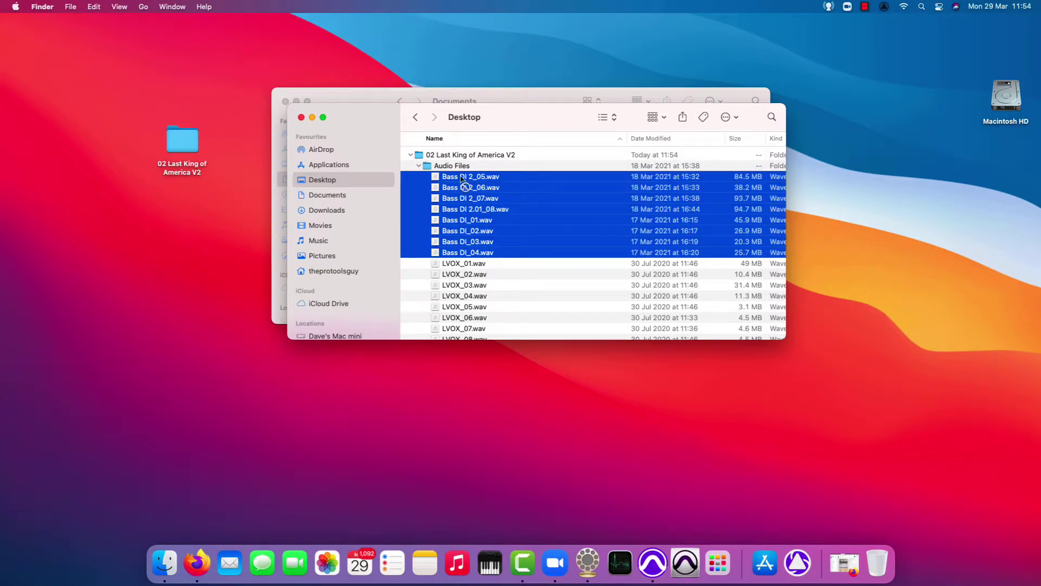
left_click_drag(462, 178, 179, 247)
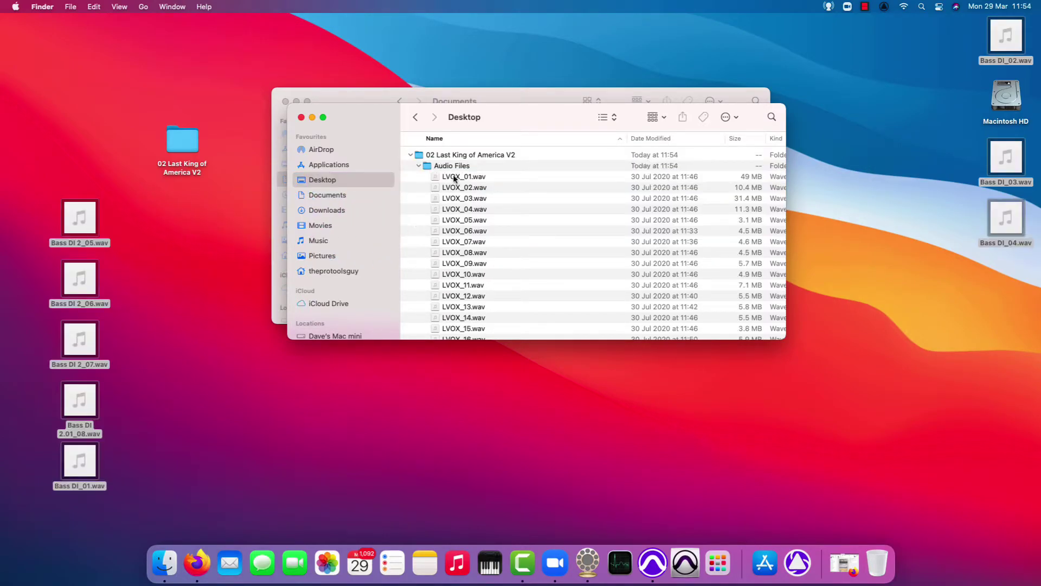
left_click(419, 165)
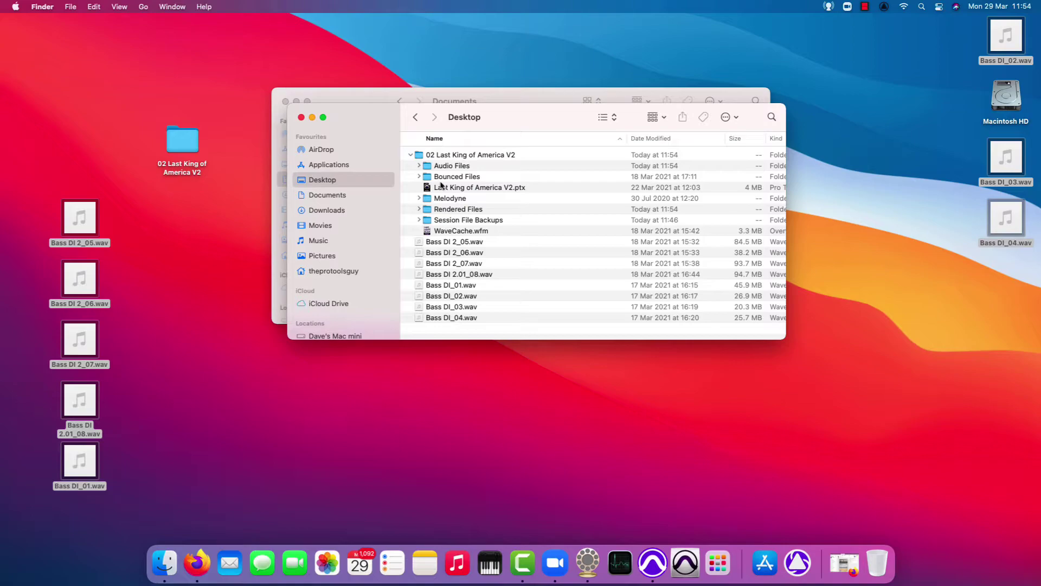
double_click(457, 188)
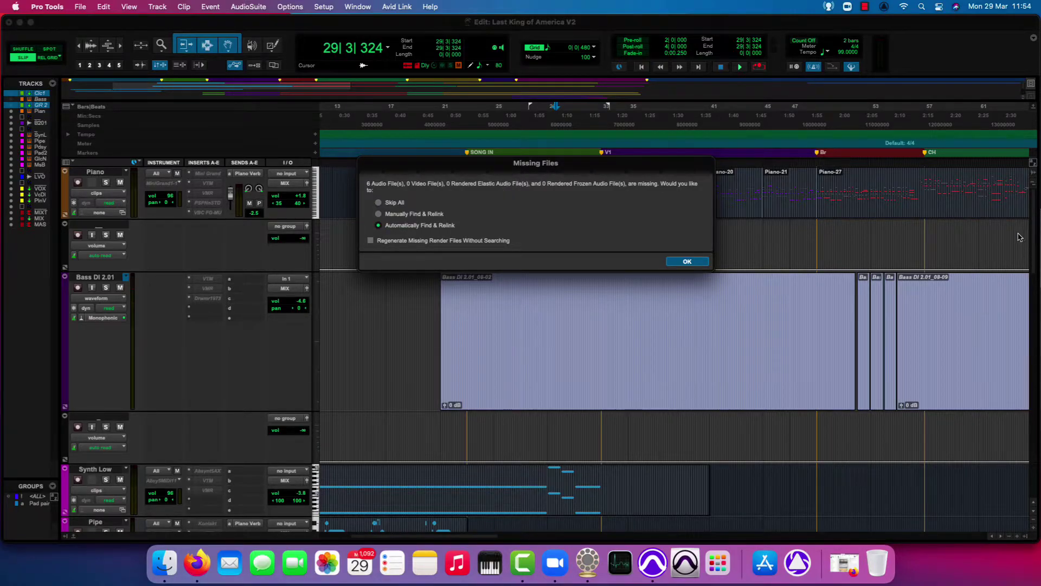
- Inspect the contents of the session's Audio Files folder in Finder
left_click(164, 563)
left_click(452, 165)
double_click(452, 167)
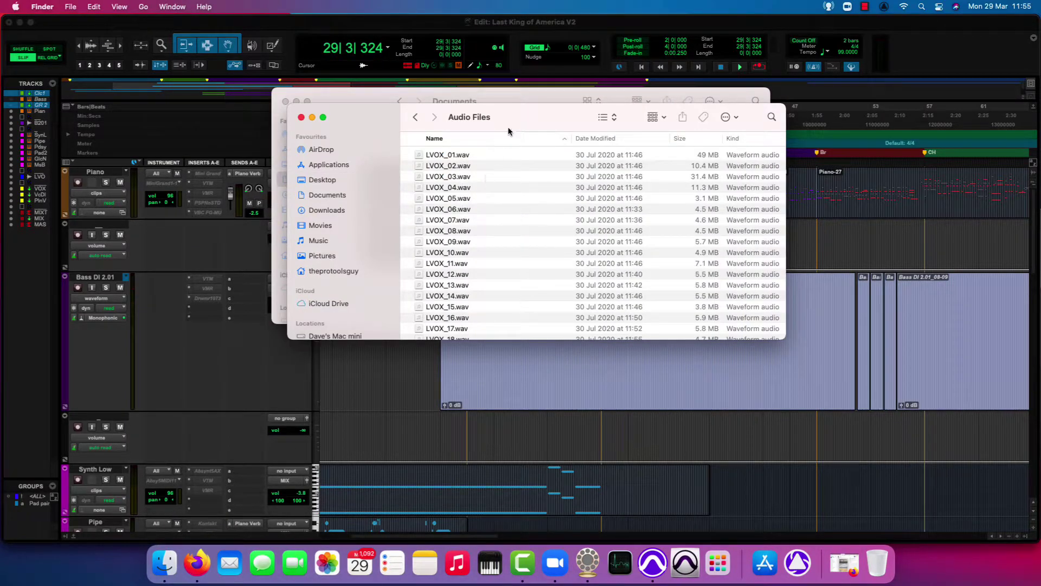
left_click(550, 24)
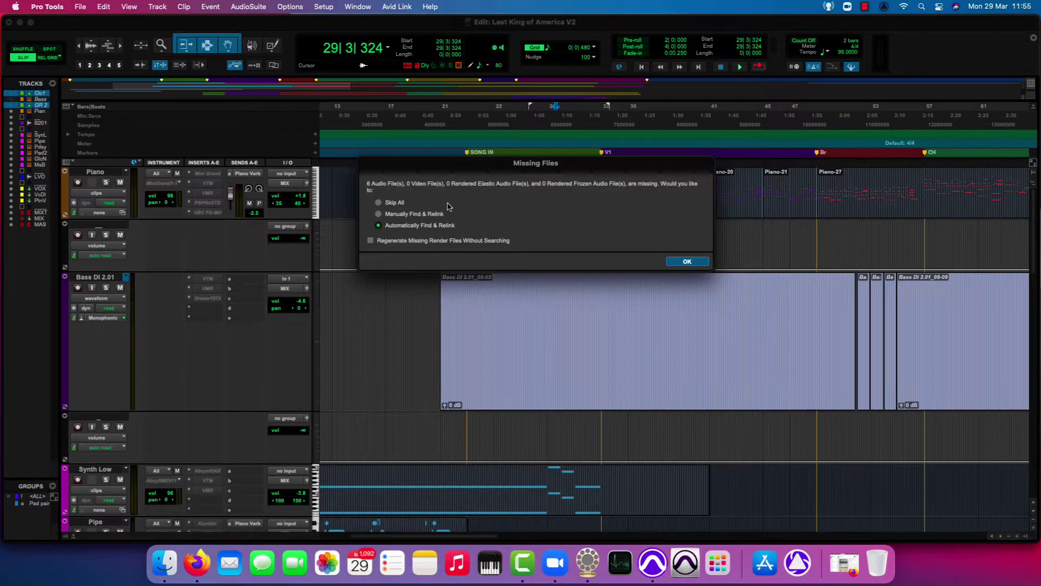
- Compare the Missing Files dialog's relink options and hide the floating meeting controls
left_click(379, 203)
left_click(379, 226)
left_click(378, 215)
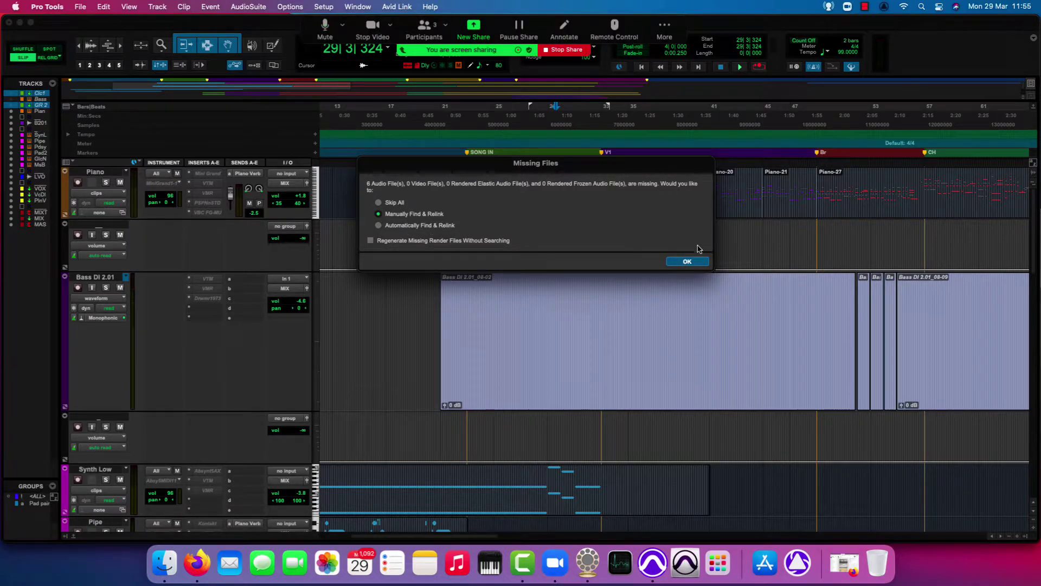
left_click(657, 31)
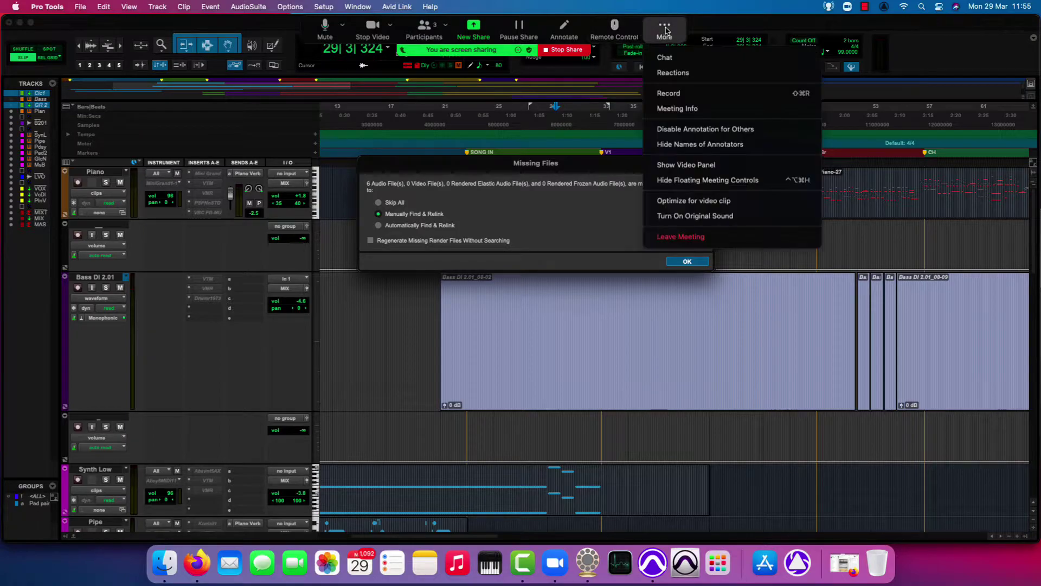
left_click(717, 186)
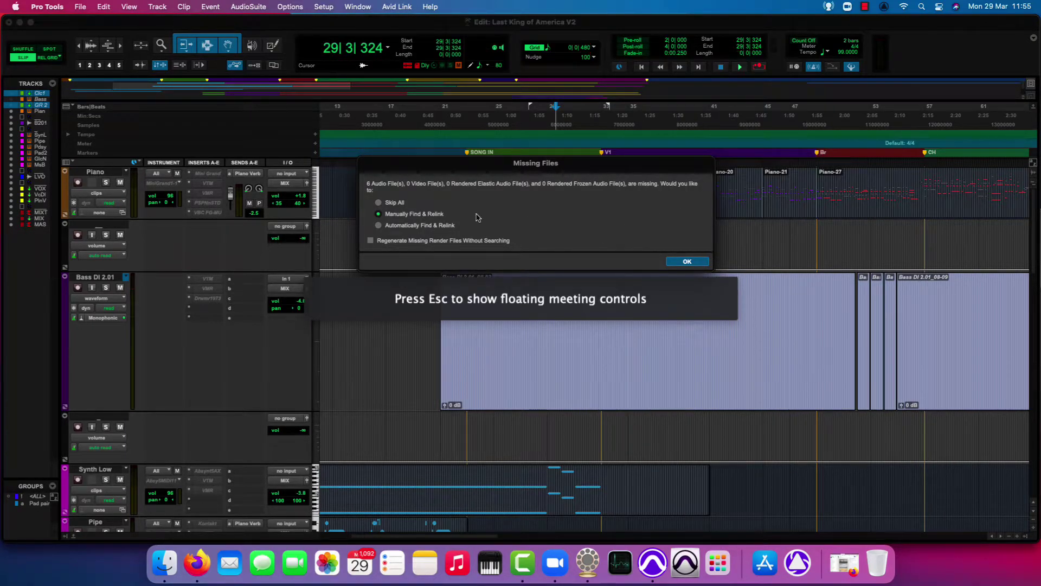
- Skip all missing files, then close the session with Don't Save
left_click(390, 203)
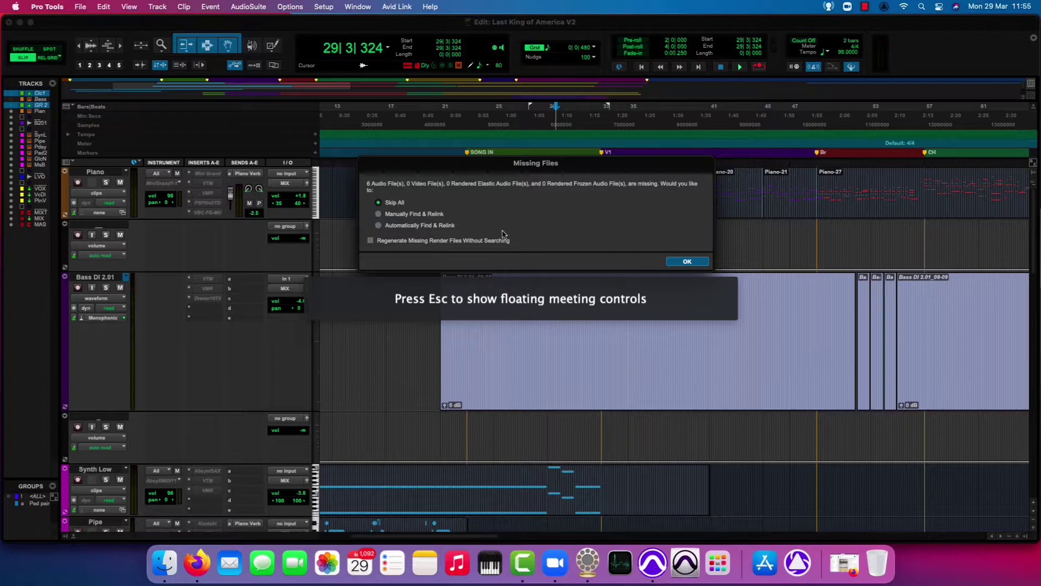
left_click(677, 263)
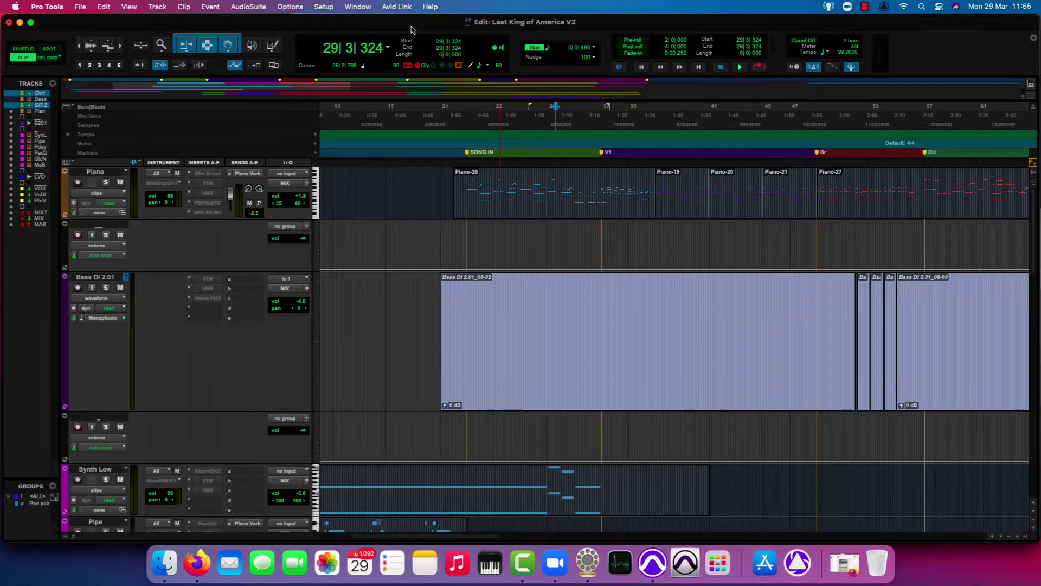
key("super+shift+w")
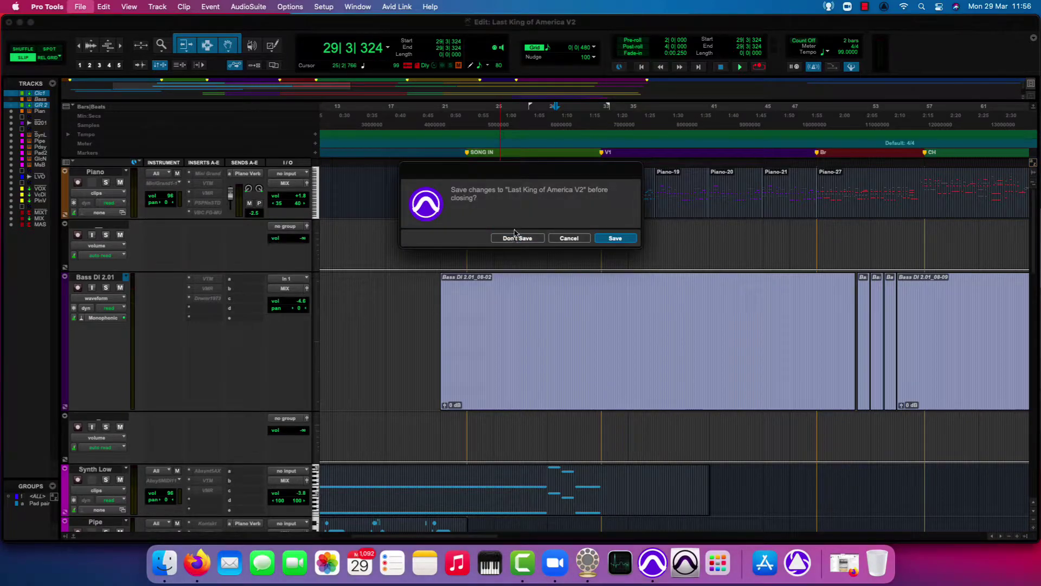
left_click(515, 239)
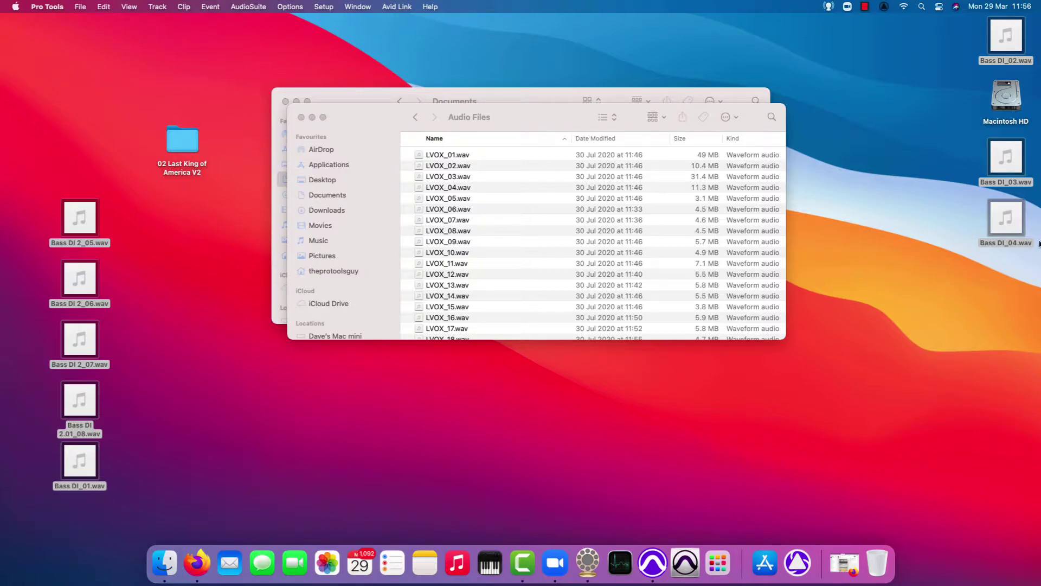
- Move the eight Bass DI wav files from the desktop into the Audio Files folder
left_click_drag(1008, 216, 561, 242)
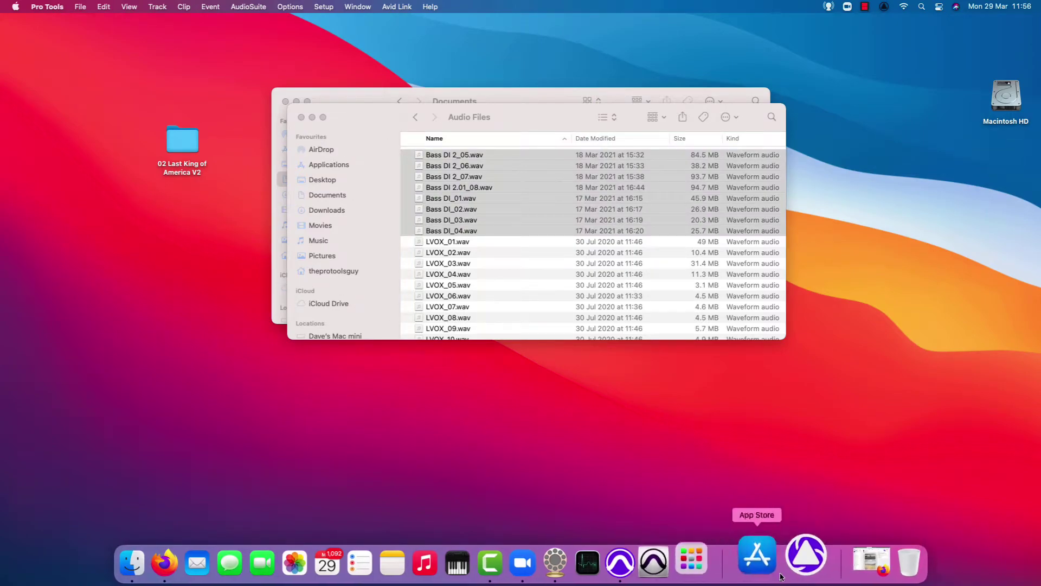
left_click(81, 7)
- Reopen Last King of America V2.ptx from the desktop 02 Last King of America V2 folder
mouse_move(125, 58)
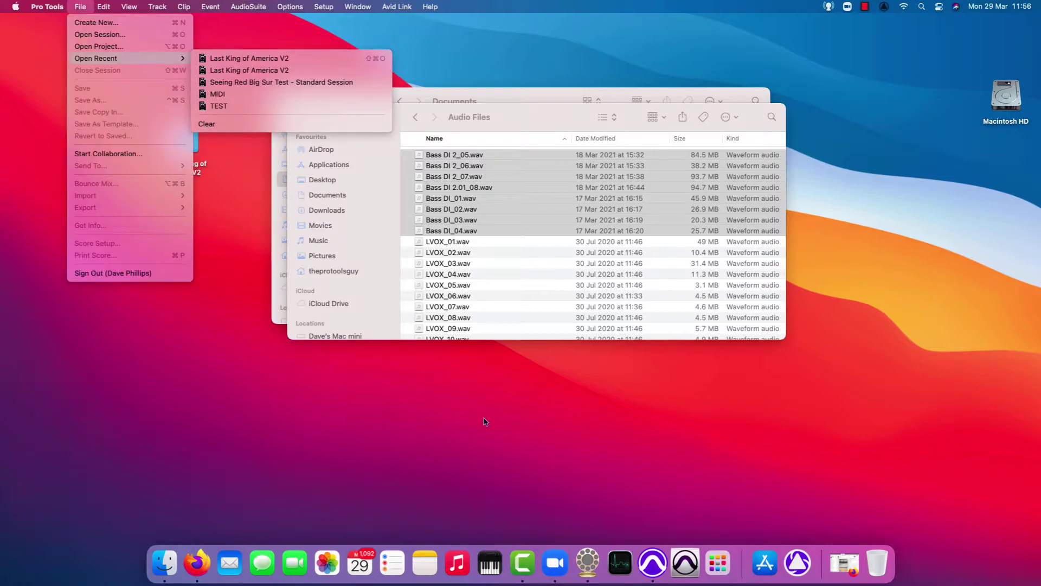
left_click(255, 158)
left_click(302, 117)
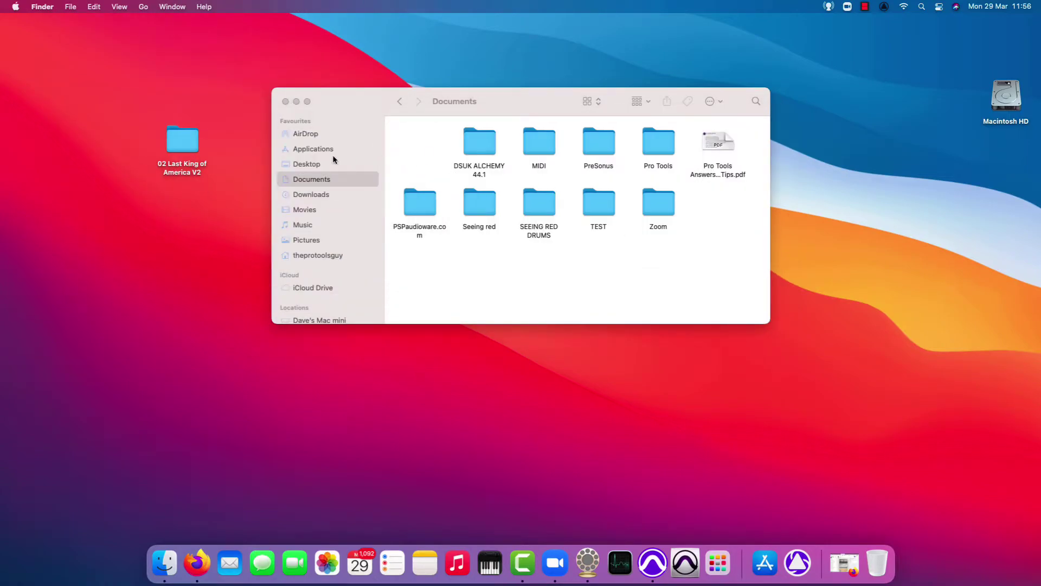
double_click(184, 151)
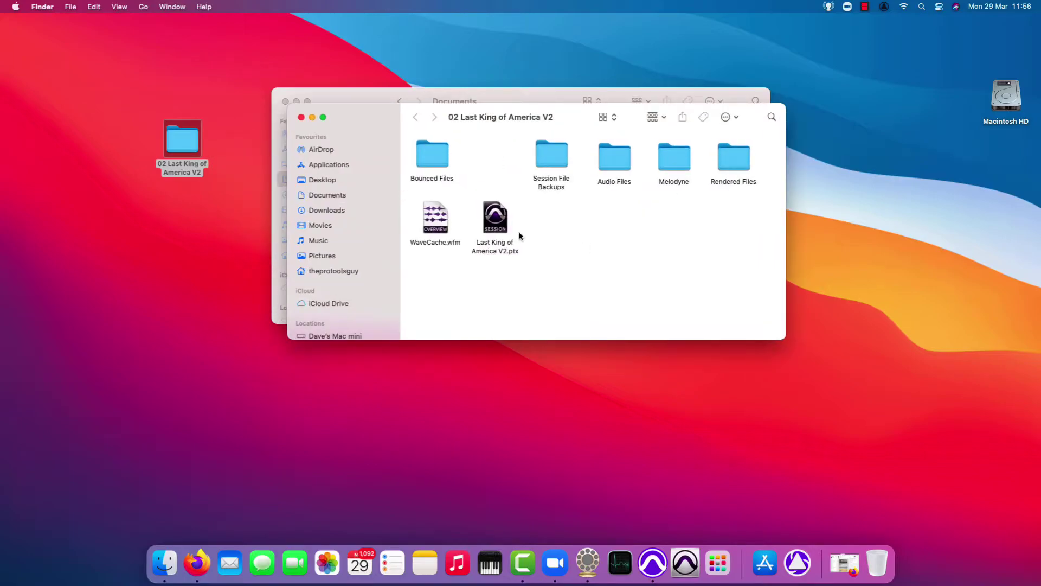
double_click(493, 214)
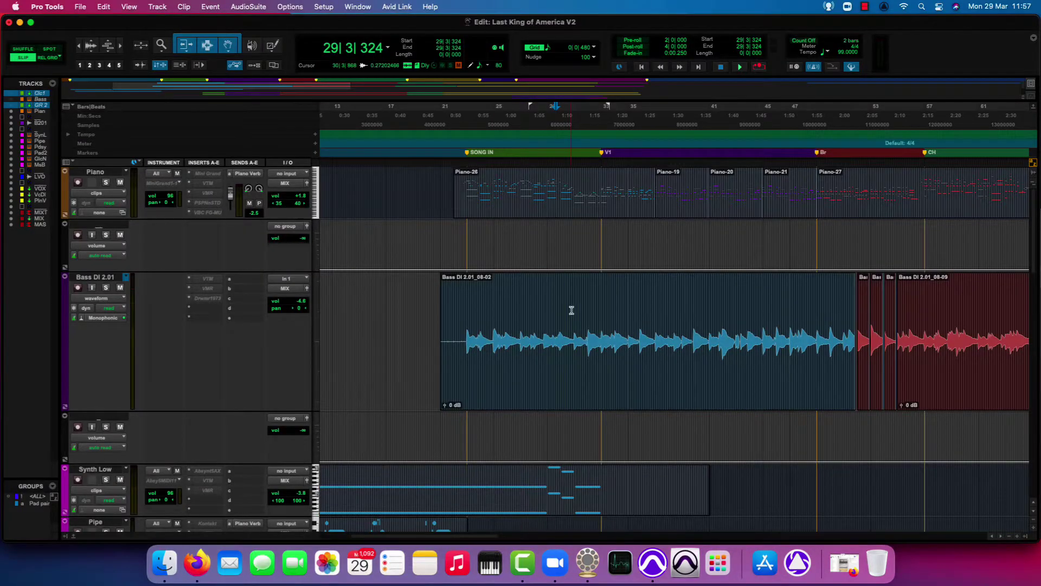
- Zoom the timeline out and back in around the Bass DI track to check its waveforms
left_click(655, 332)
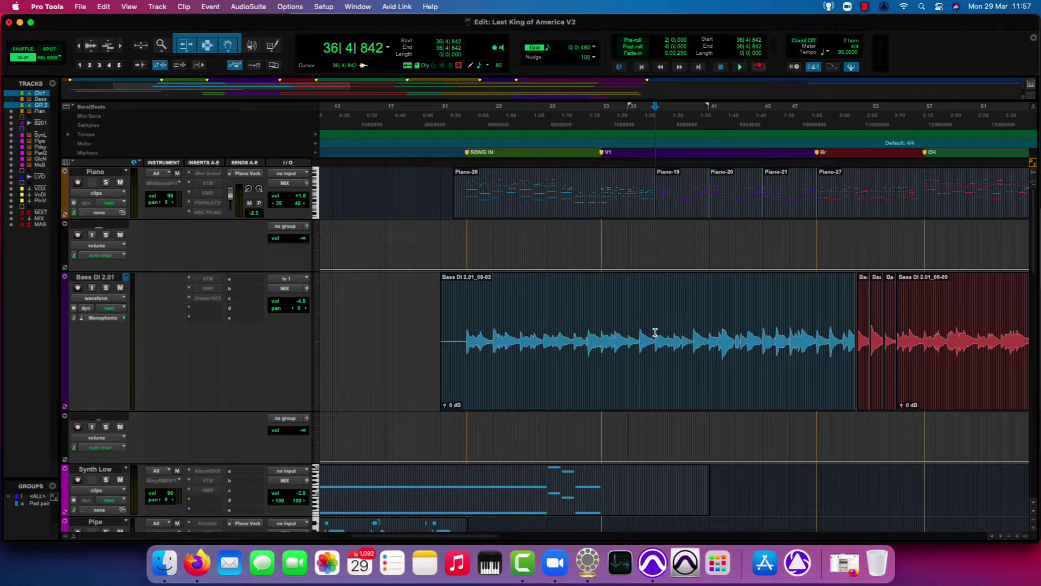
key("super+bracketleft")
key("super+bracketleft")
key("super+bracketright")
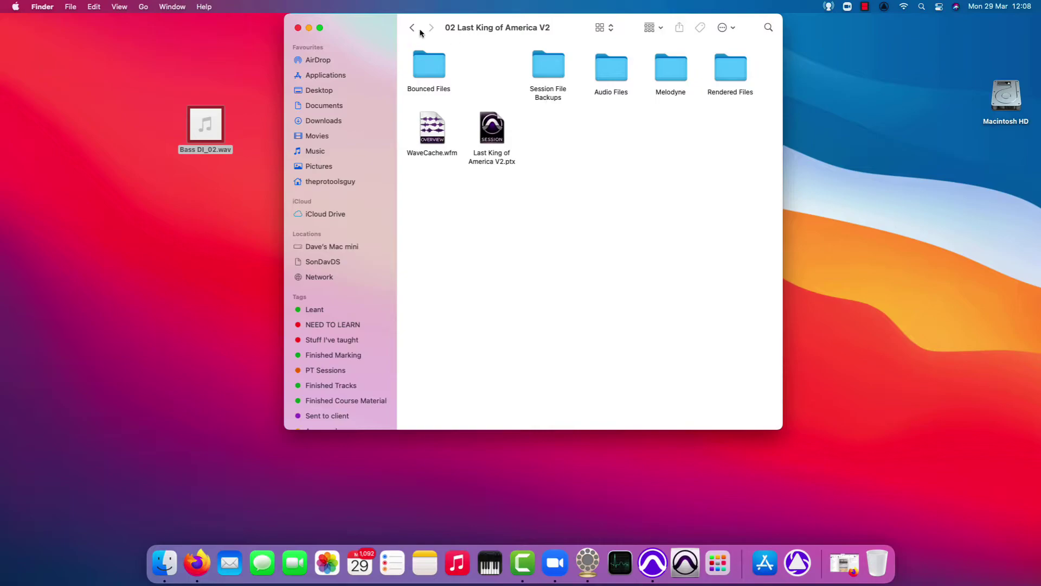
left_click_drag(420, 32, 516, 86)
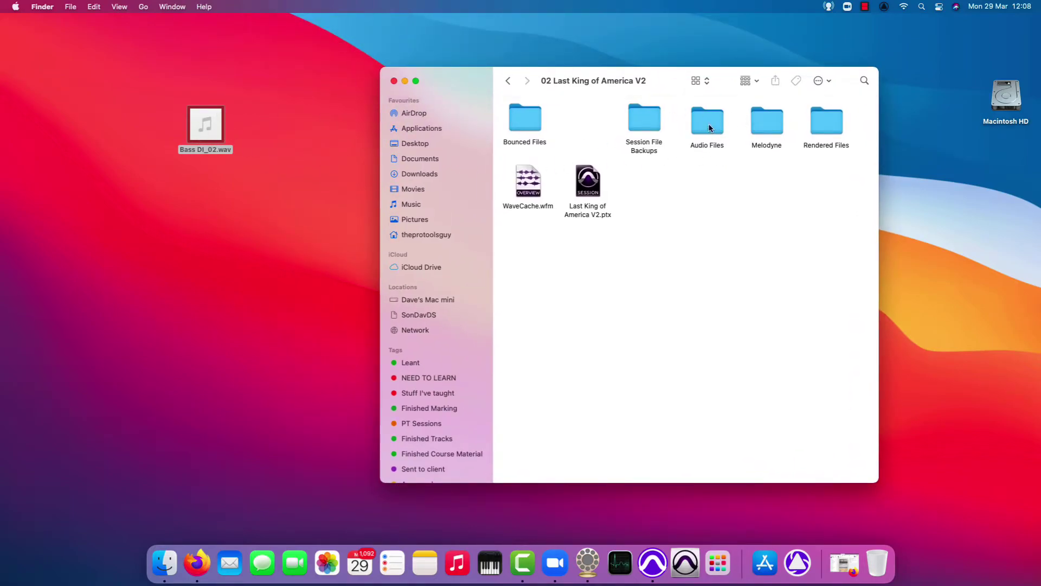
- Reopen Last King of America V2.ptx and accept the Missing Files prompt with Automatically Find & Relink
left_click(592, 186)
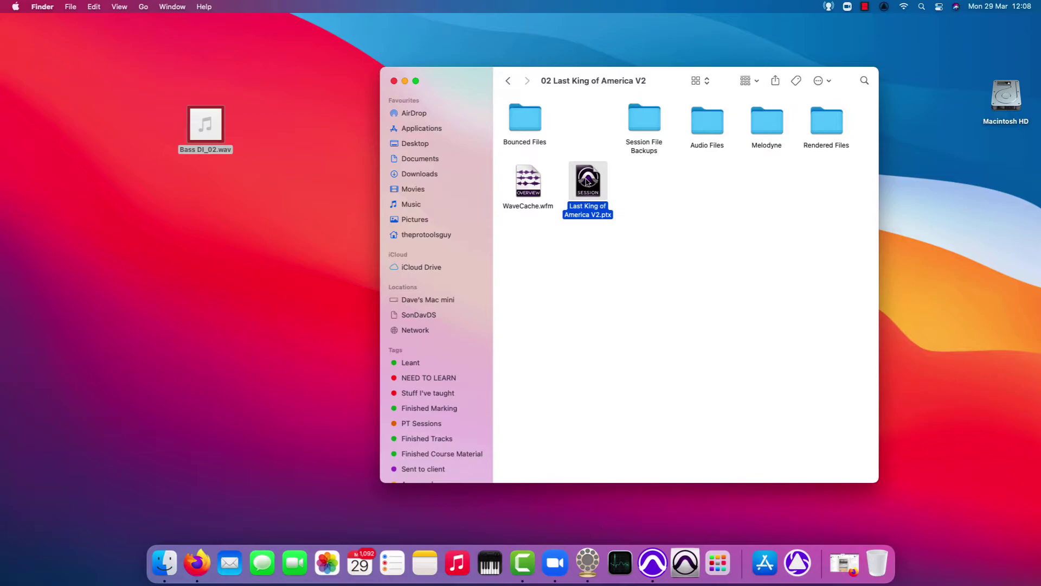
double_click(587, 181)
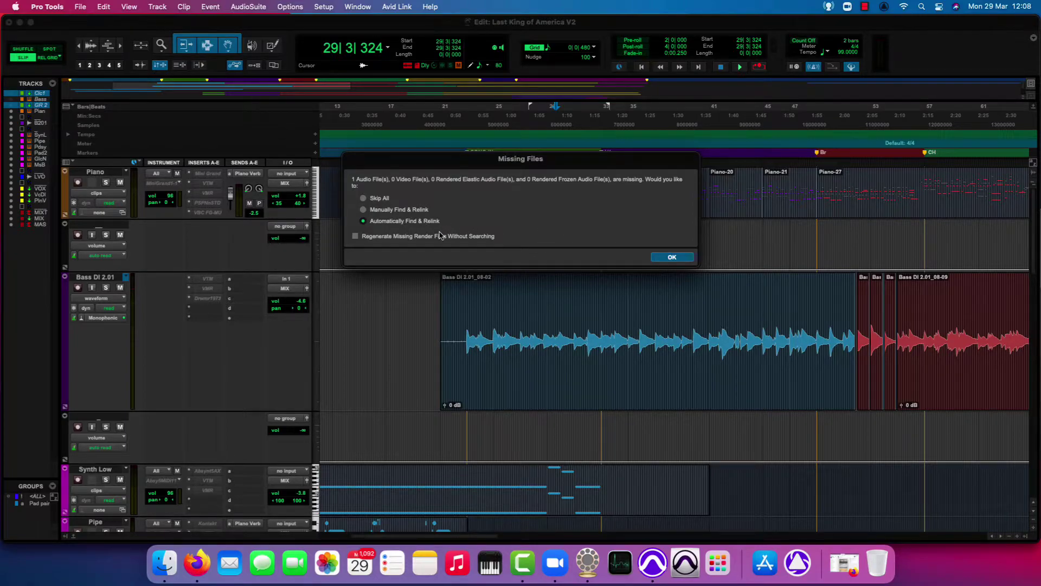
left_click(673, 257)
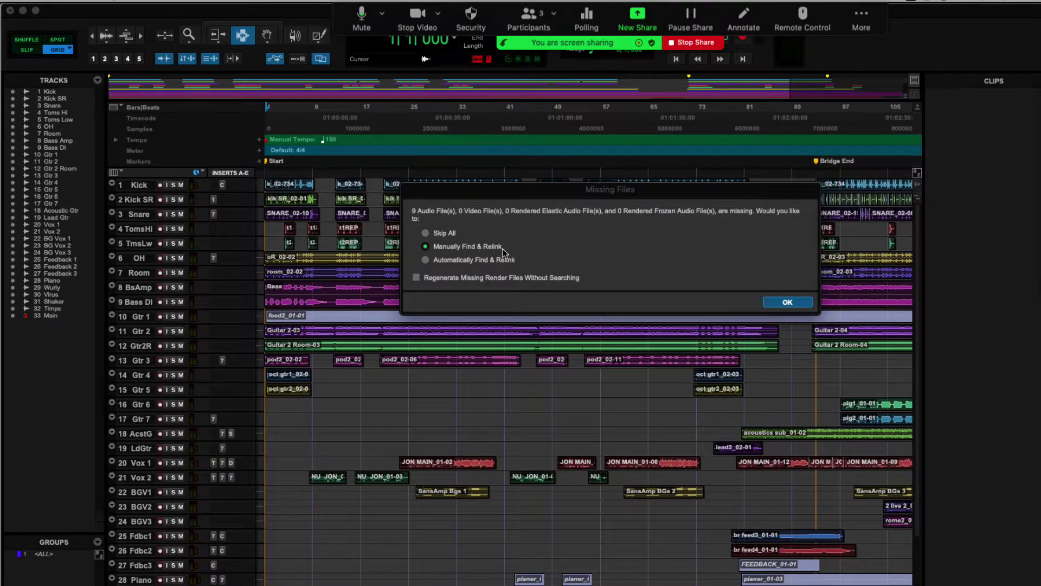
- Bring up the Relink window for the nine missing files, clear the row selection, and pick a search area
left_click(788, 304)
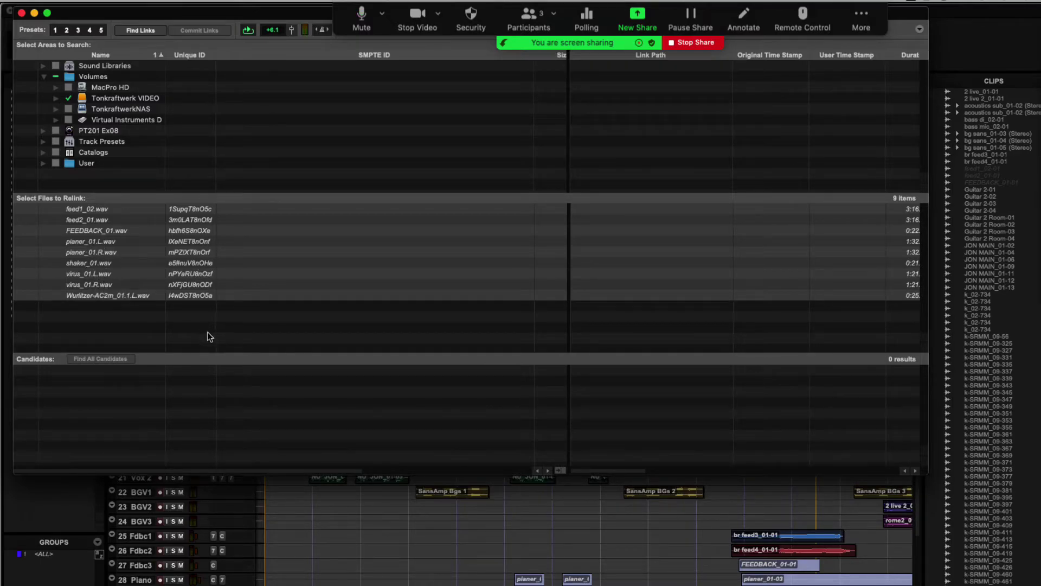
left_click(113, 321)
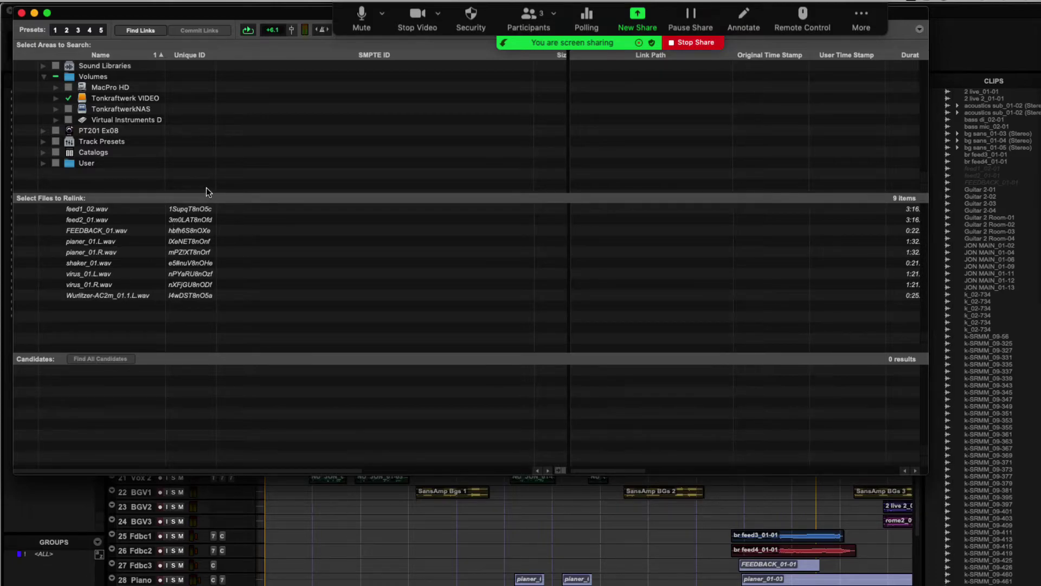
left_click(217, 66)
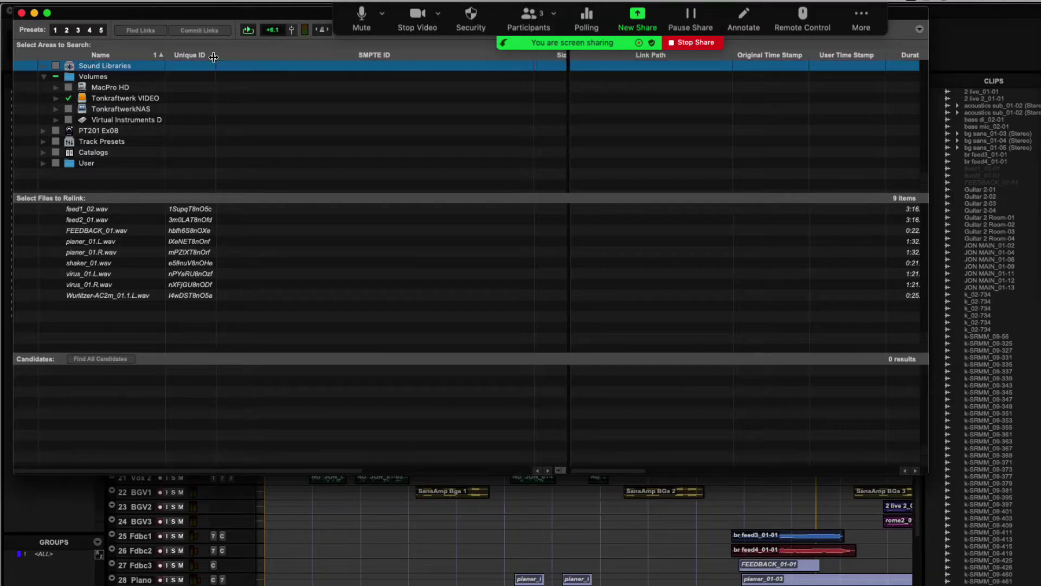
- Widen the Unique ID column to show full IDs, then select planer_01.L.wav to relink
left_click_drag(217, 57, 423, 69)
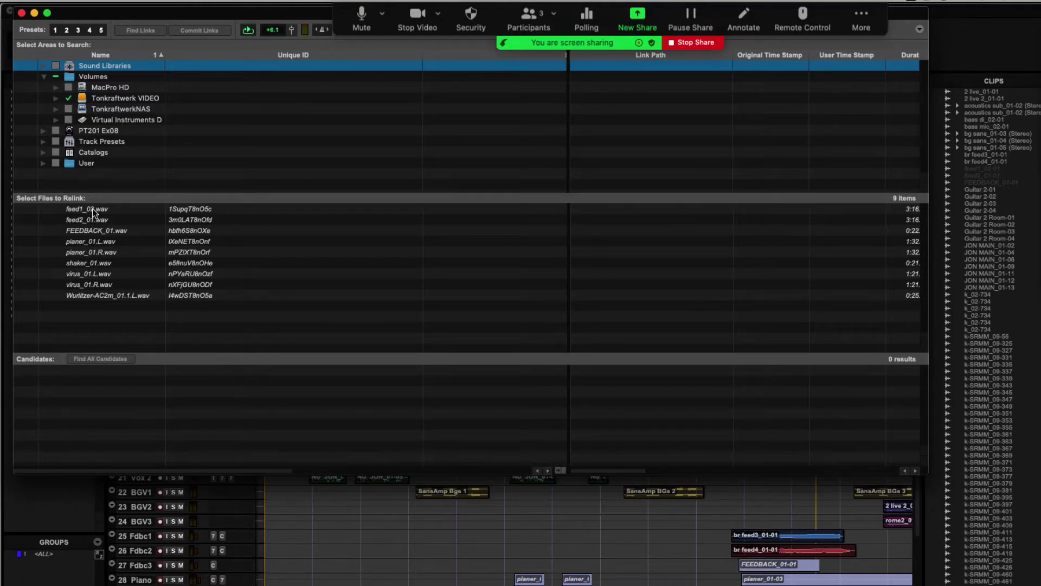
left_click(99, 245)
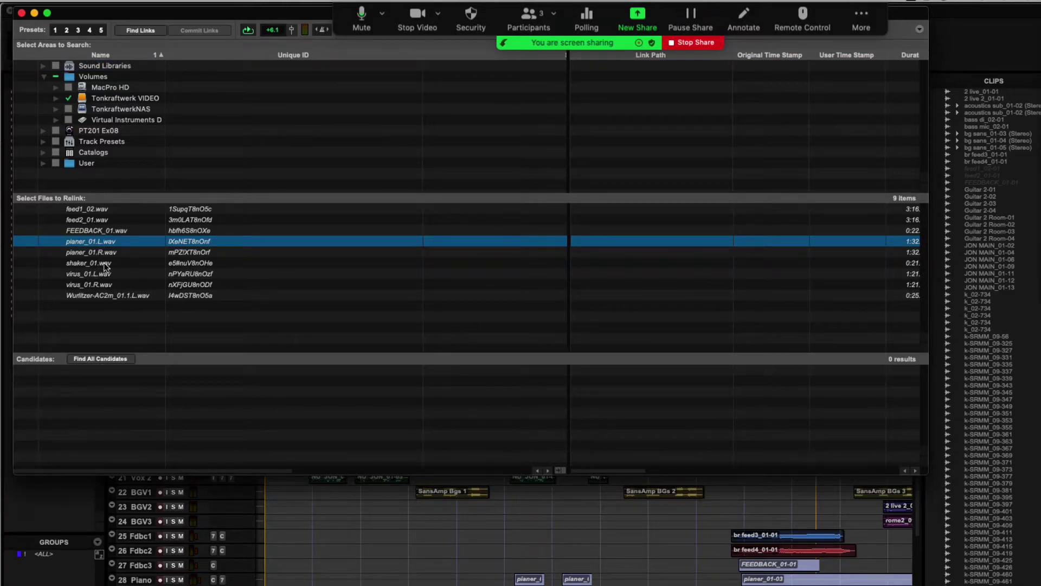
- Select only virus_01.L.wav and search the Tonkraftwerk VIDEO volume for all its candidates
left_click(104, 262, "shift")
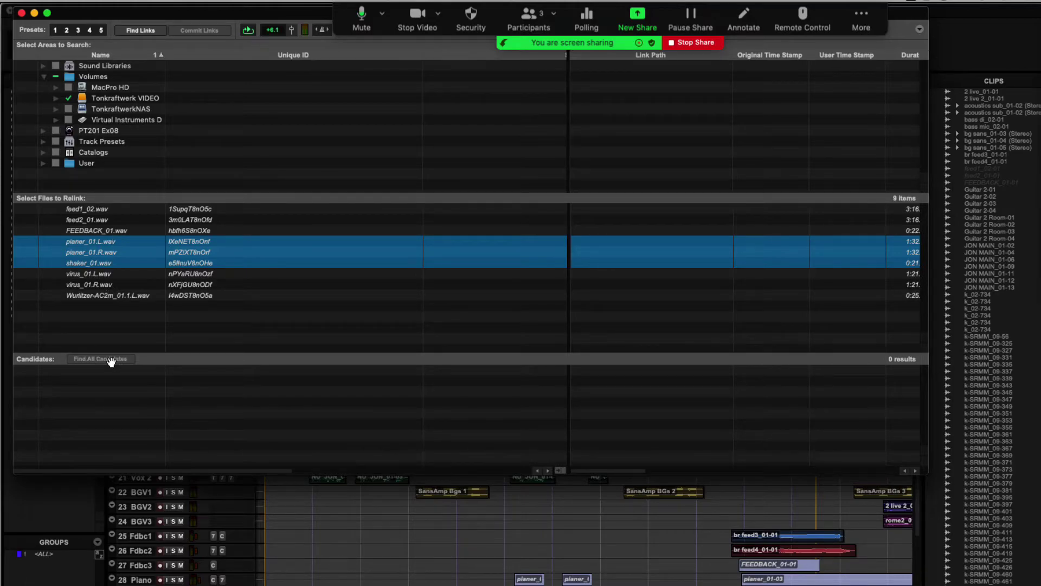
left_click(104, 275)
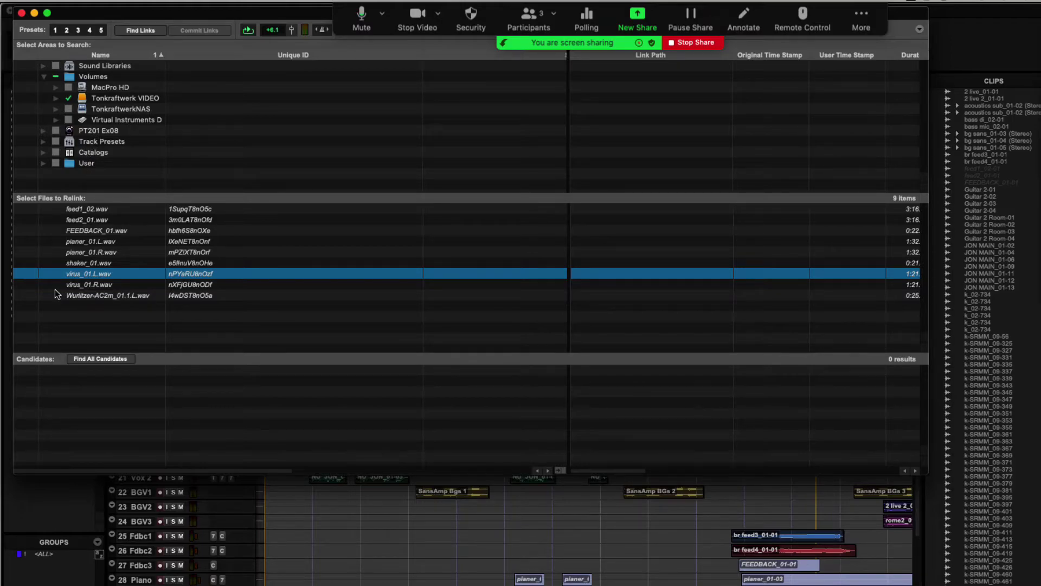
left_click(103, 360)
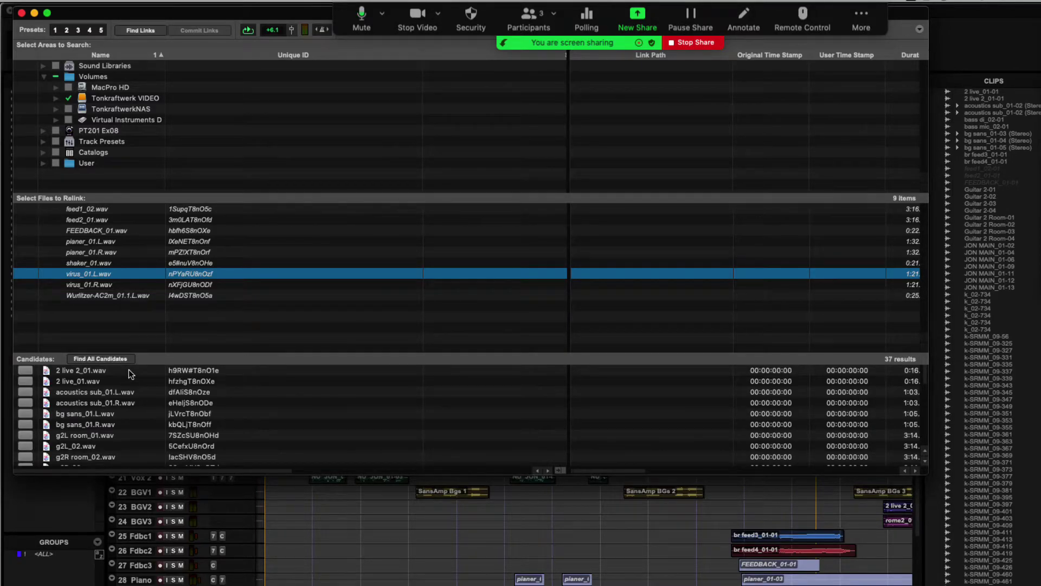
- Scroll the 37 candidates down to the virus_01.L.wav entries
scroll(105, 406, "down", 5)
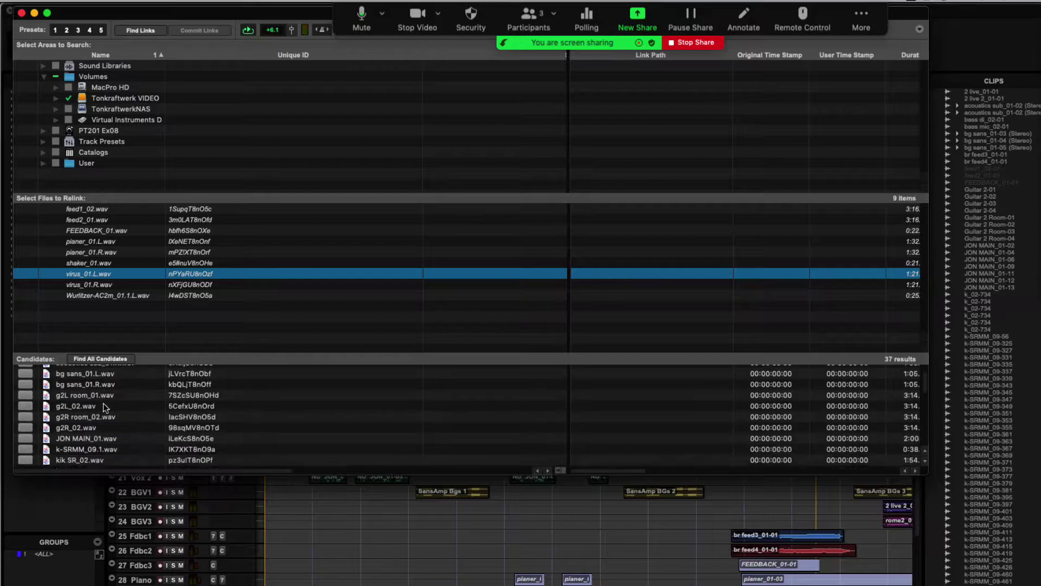
scroll(105, 406, "up", 5)
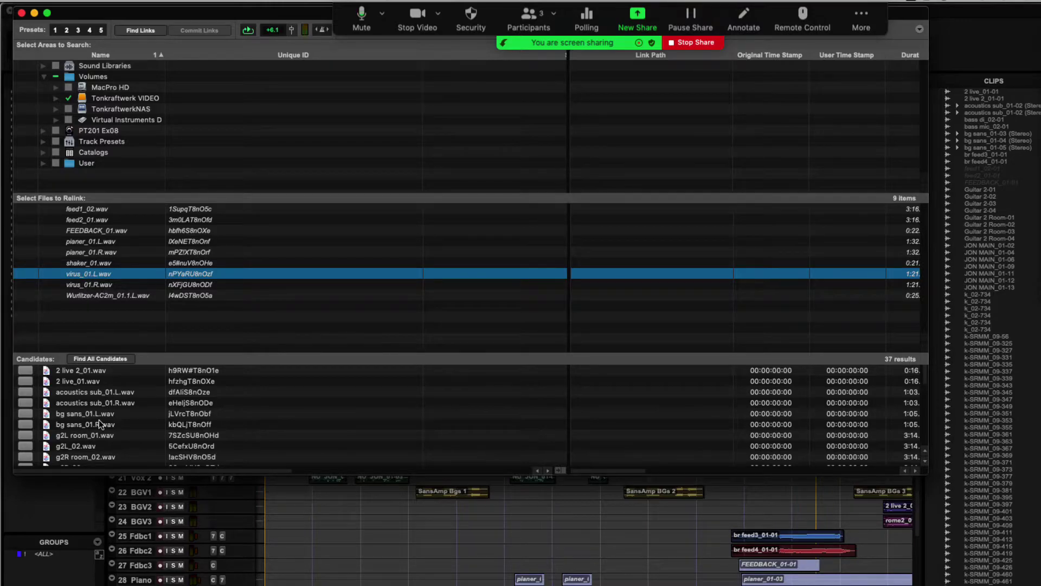
scroll(99, 421, "down", 4)
scroll(99, 421, "down", 6)
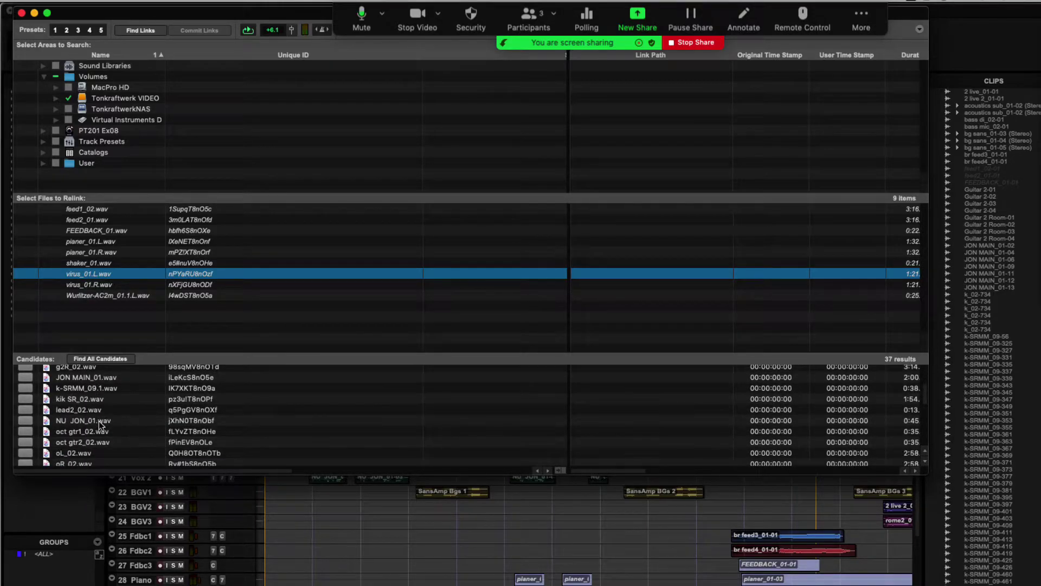
scroll(99, 424, "down", 4)
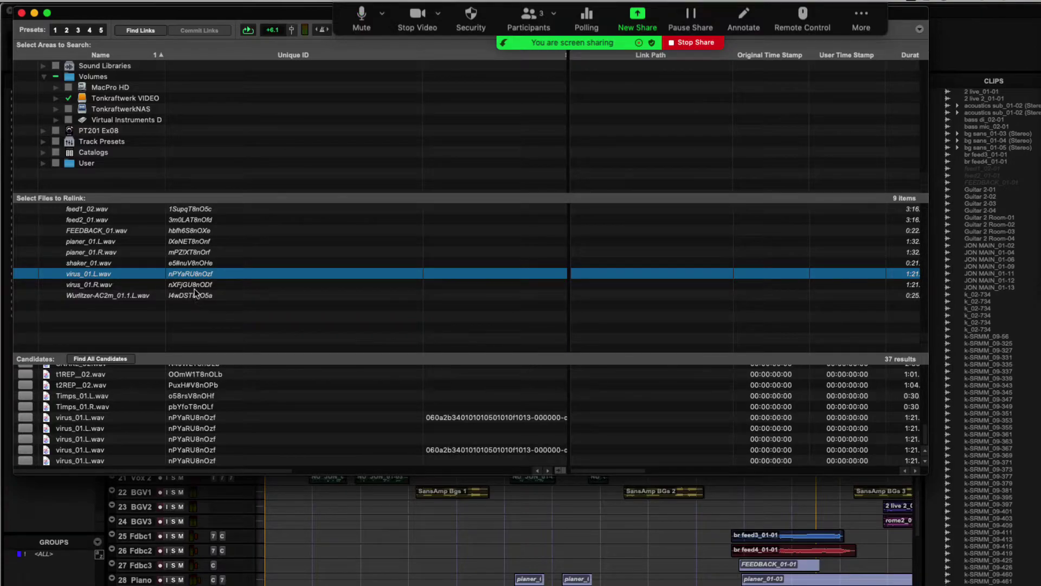
- Link virus_01.L.wav to its first matching candidate on Tonkraftwerk VIDEO SSD and commit it
left_click(200, 418)
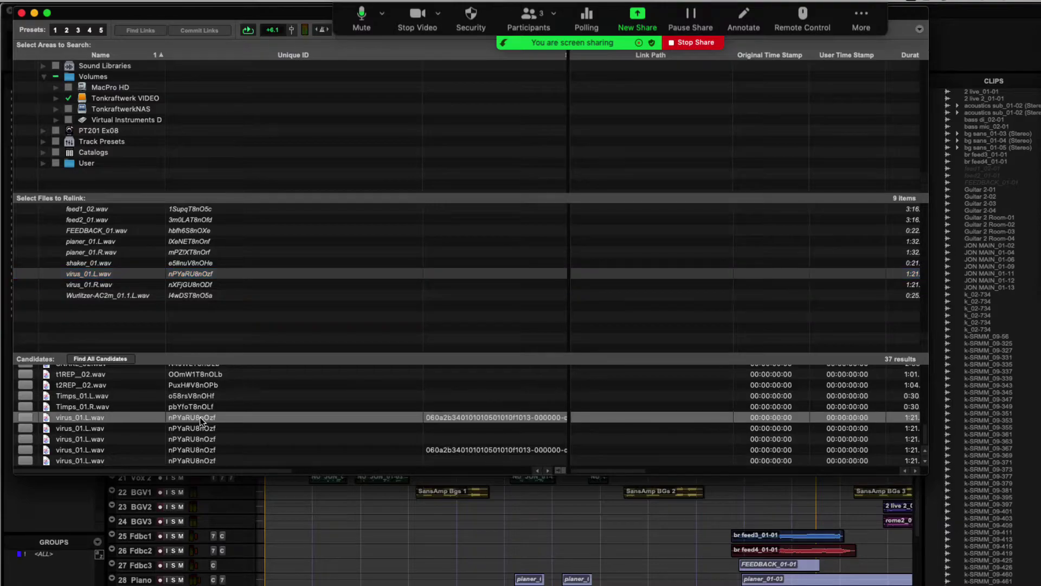
left_click(26, 417)
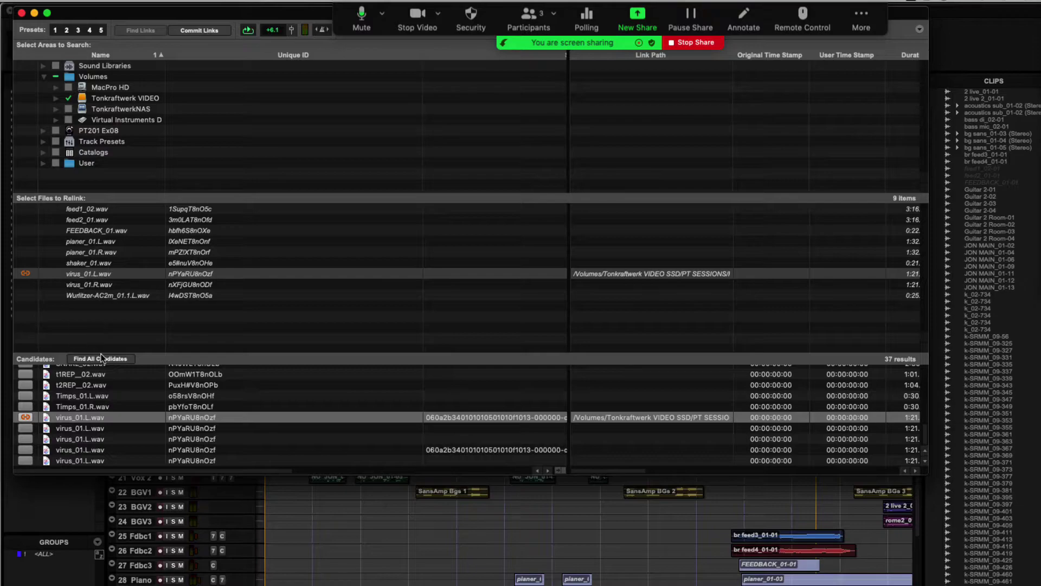
left_click(197, 30)
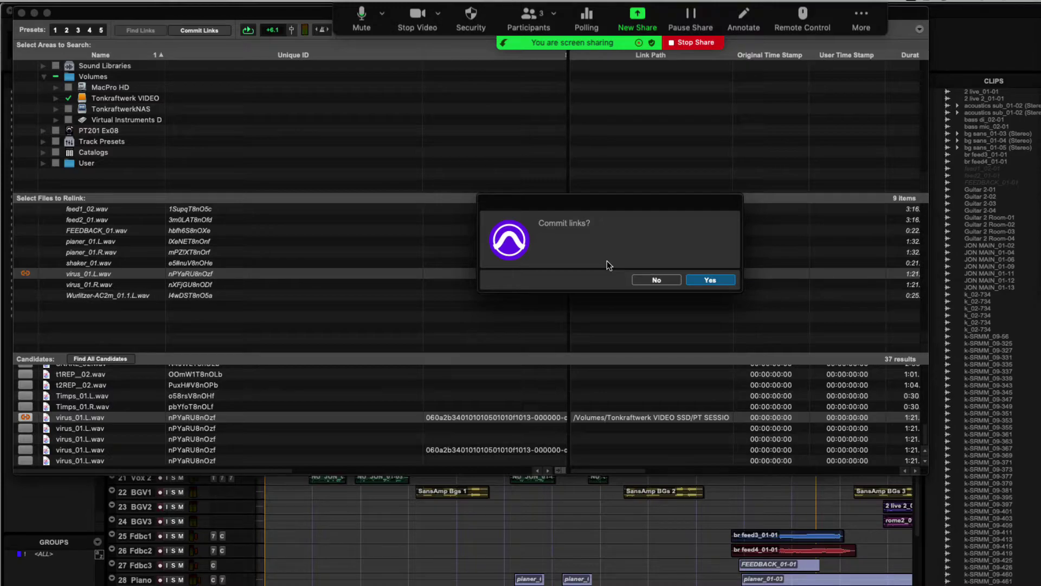
- Answer Yes in the Commit links? dialog to commit the virus_01.L.wav link
left_click(707, 280)
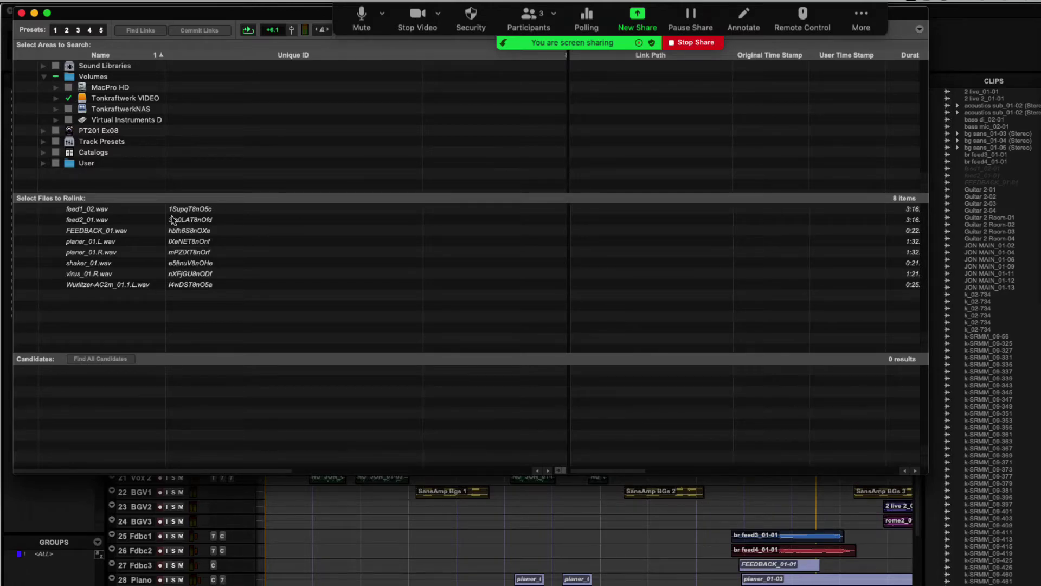
- Select all eight remaining files, feed1_02.wav through Wurlitzer-AC2m_01.1.L.wav, and find links
left_click(93, 209)
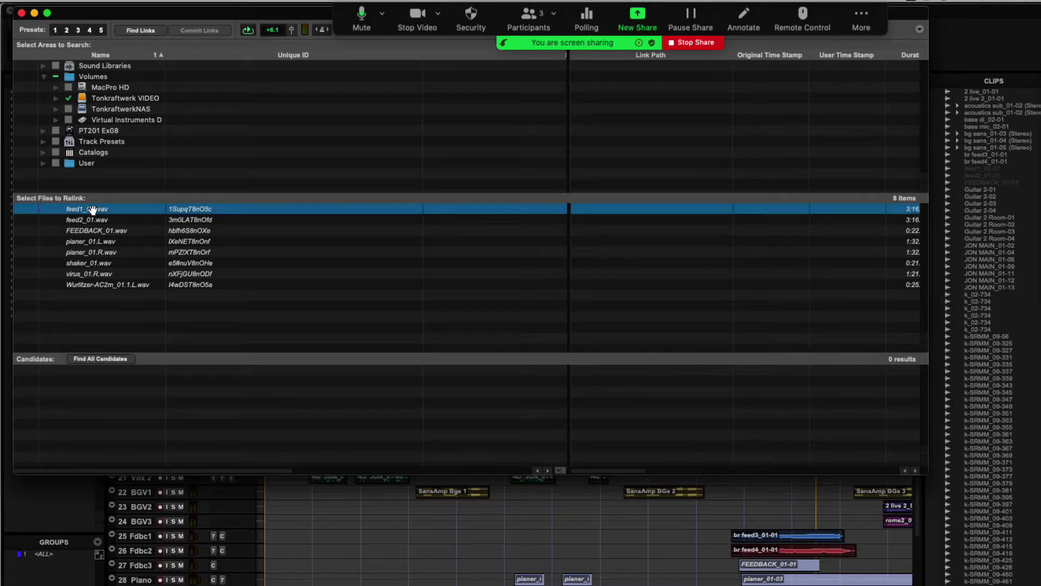
left_click(110, 285, "shift")
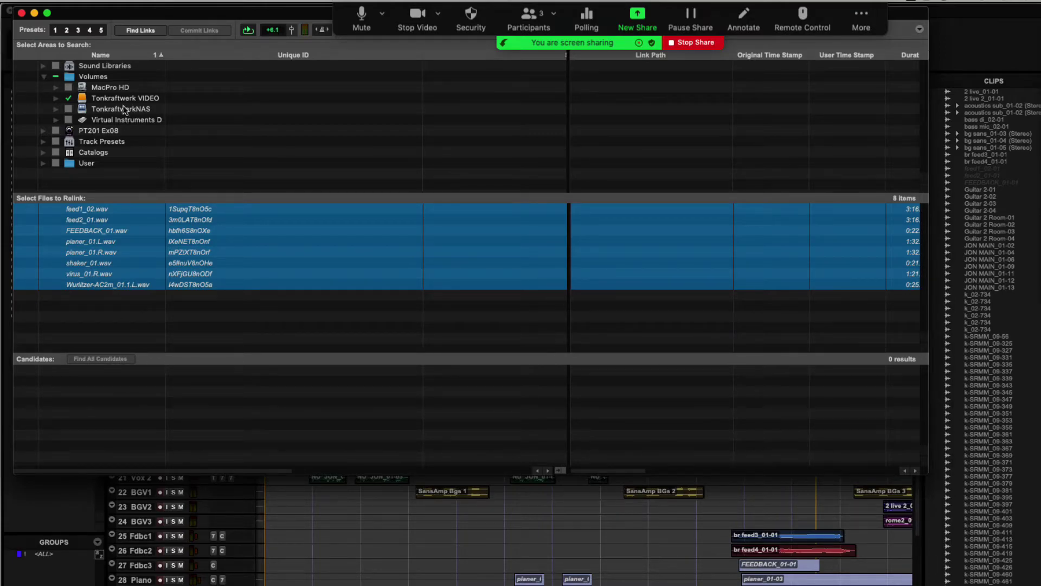
left_click(142, 31)
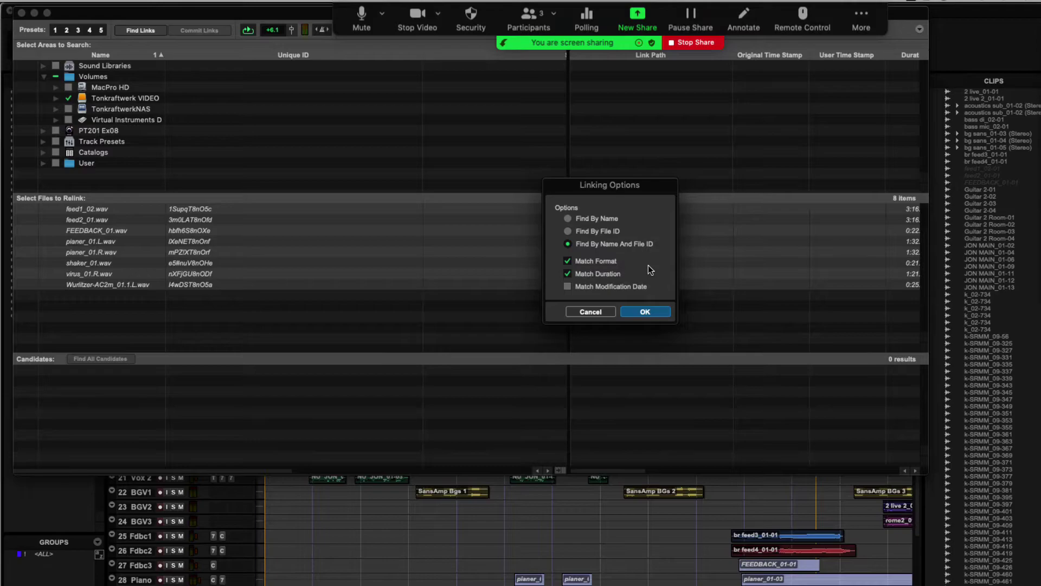
- Accept matching by name and file ID, then commit and confirm the eight new links
left_click(645, 312)
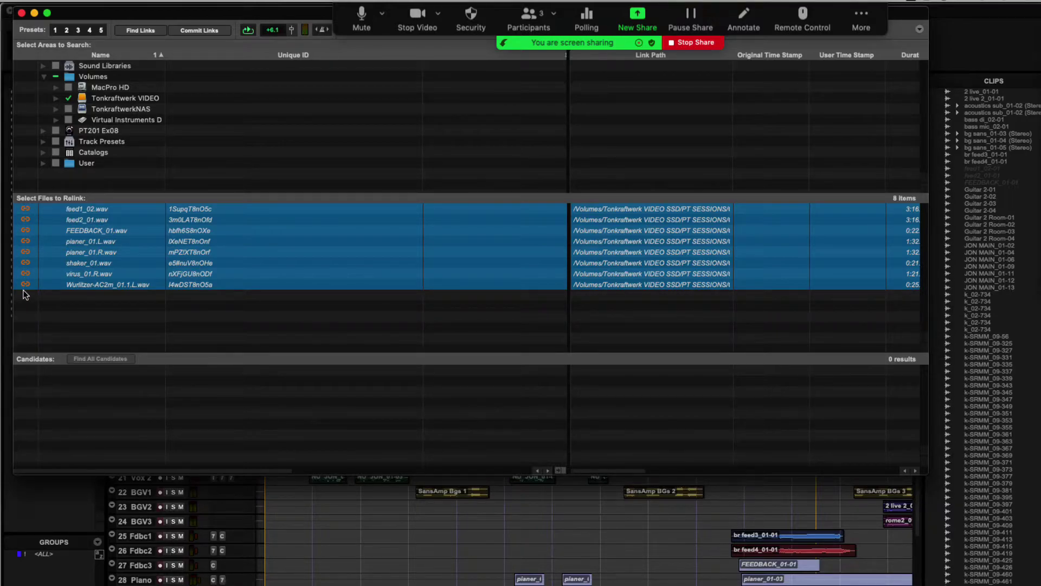
left_click(213, 32)
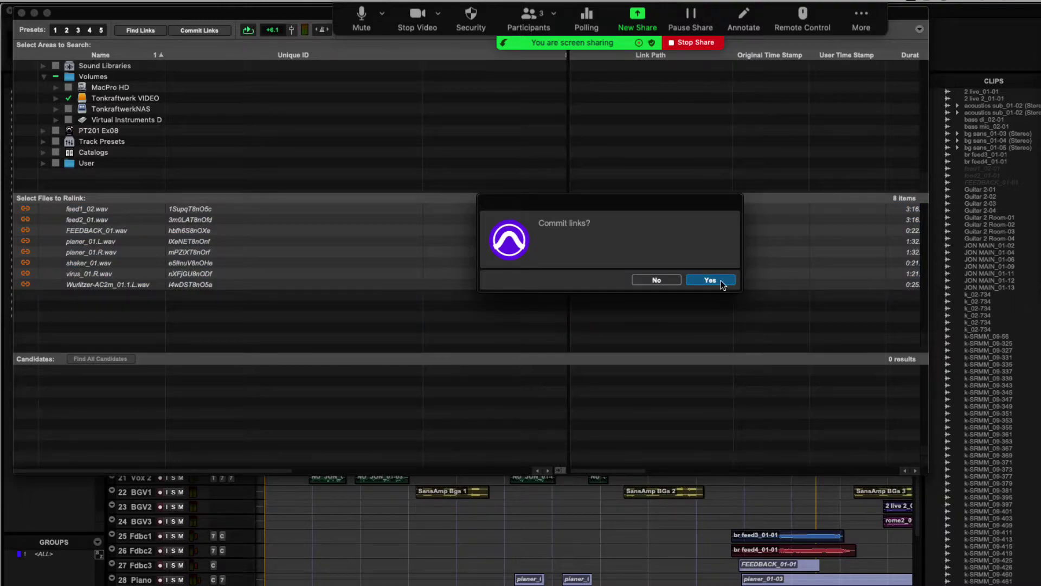
left_click(711, 280)
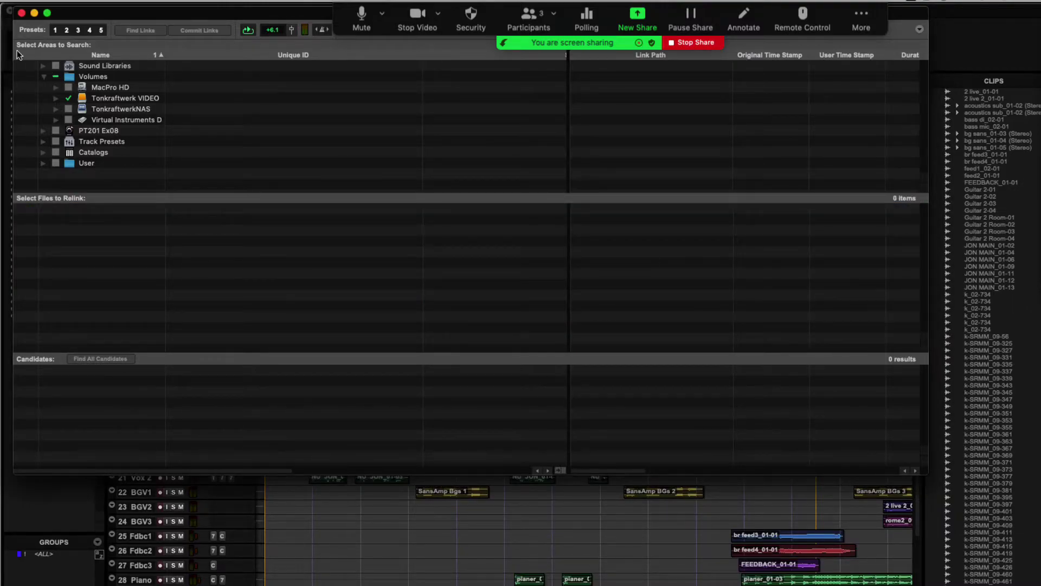
- Close the Relink window to return to the Edit window with the restored clips
left_click(21, 12)
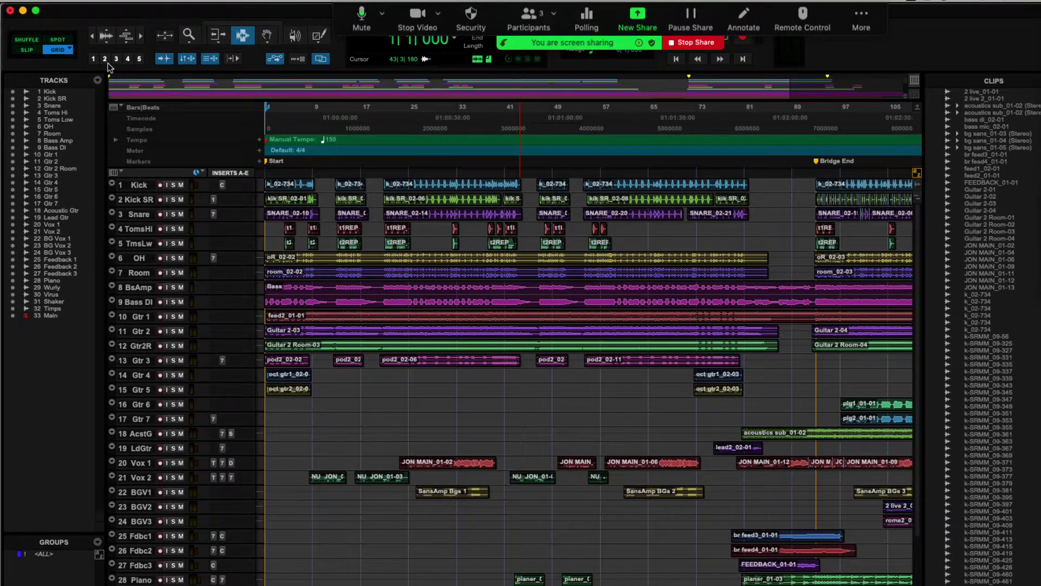
left_click(93, 3)
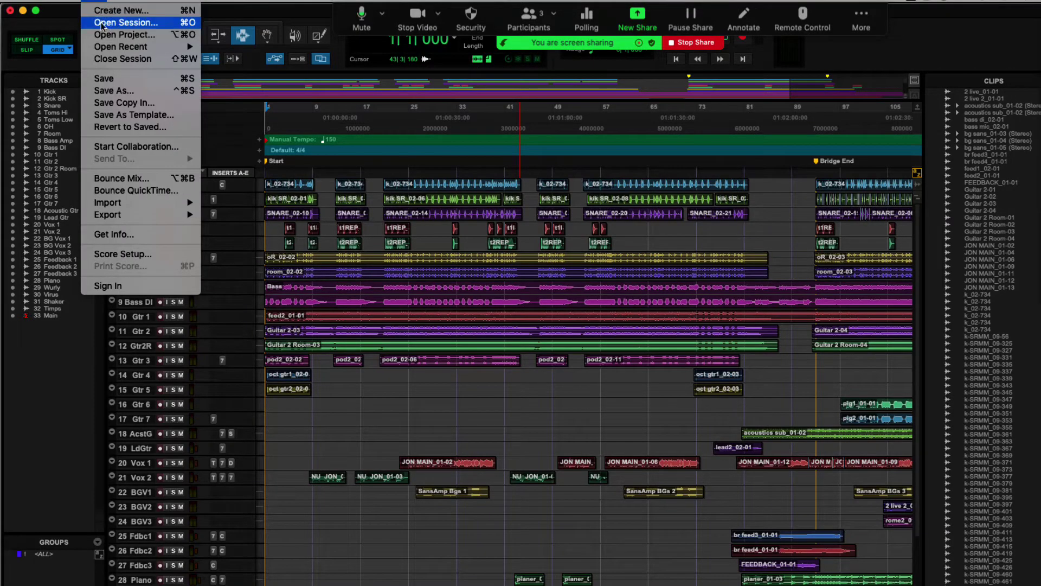
- Revert the session to its last saved version and dismiss the session notes without a report
left_click(124, 130)
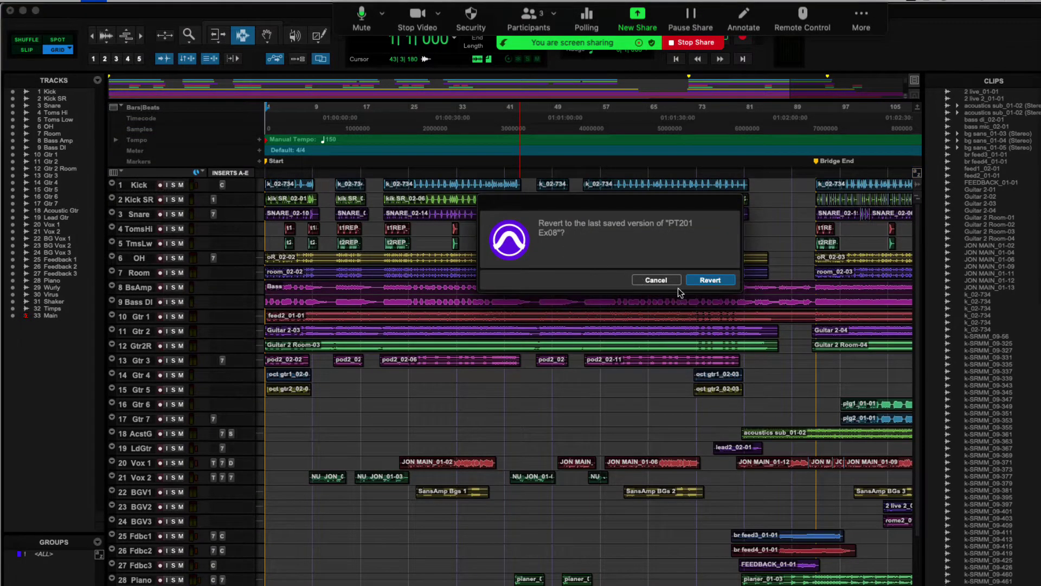
left_click(704, 279)
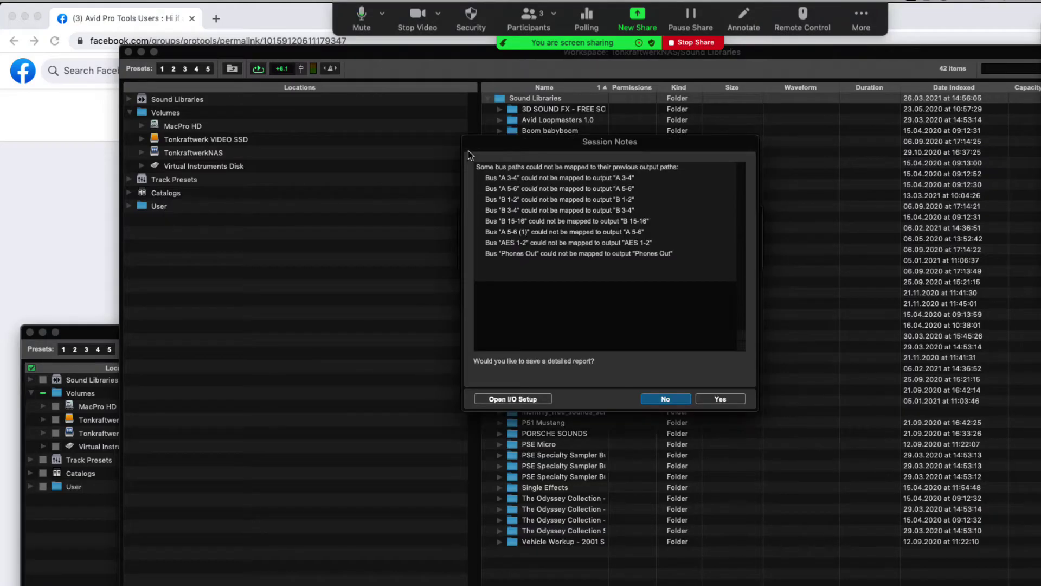
left_click(677, 399)
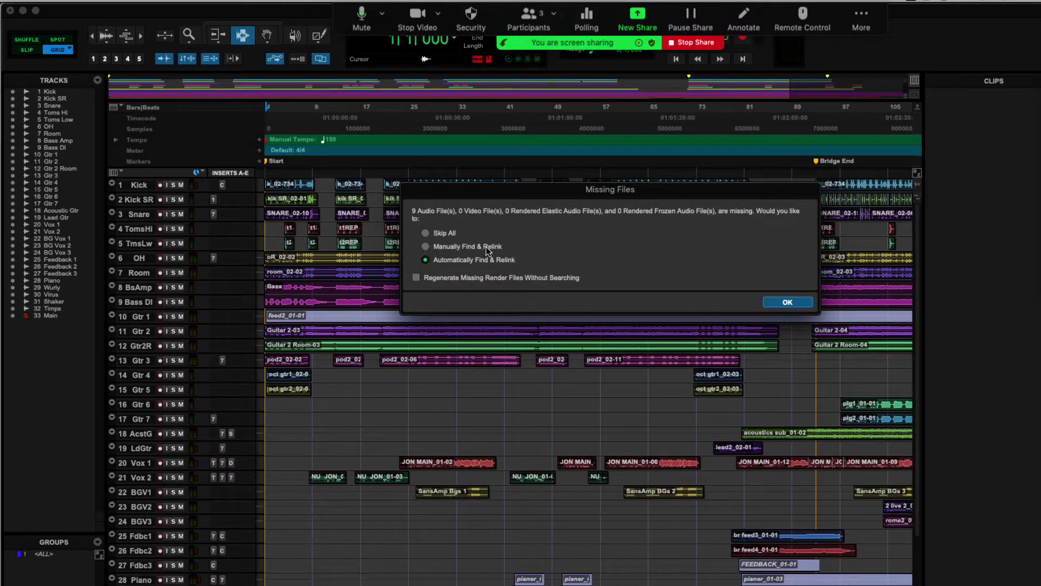
- Relink the nine missing audio files using Automatically Find & Relink
left_click(786, 304)
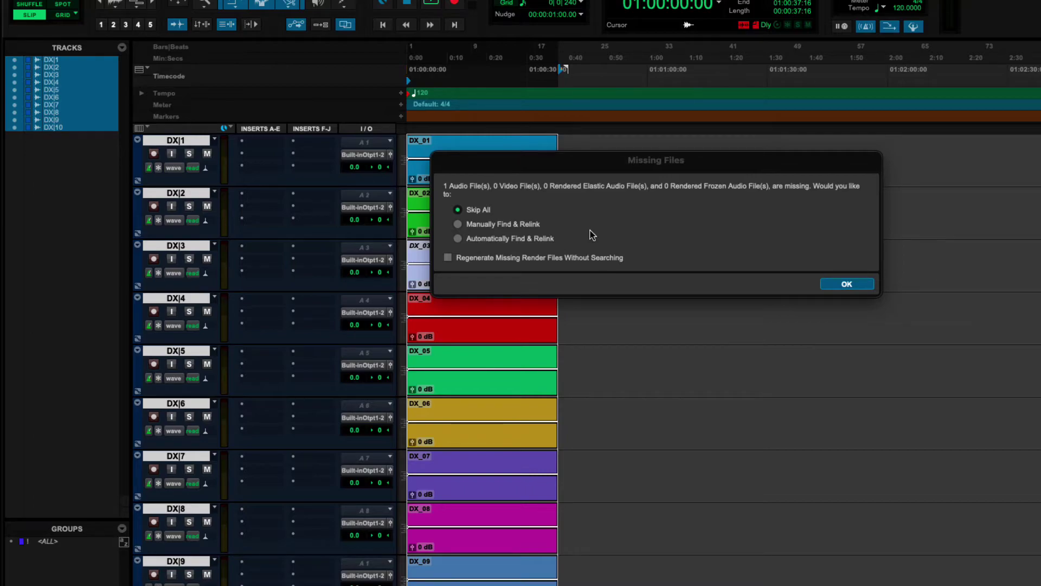
- Choose Manually Find & Relink for the missing files and confirm to open the Relink window
left_click(517, 225)
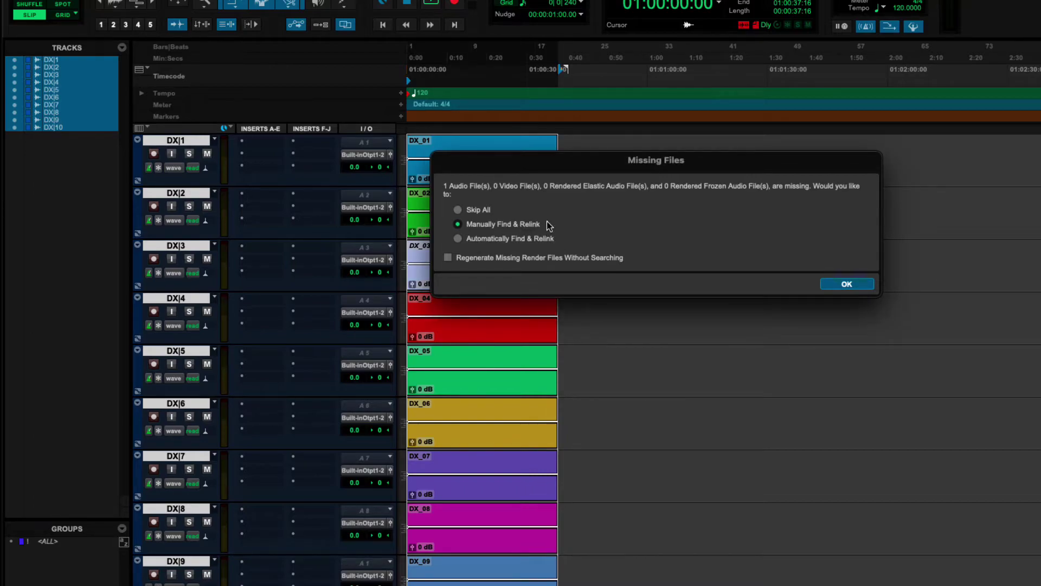
key("super+s")
key("super+m")
key("super+a")
key("super+d")
key("super+d")
key("super+d")
key("super+d")
key("super+d")
key("super+d")
key("super+d")
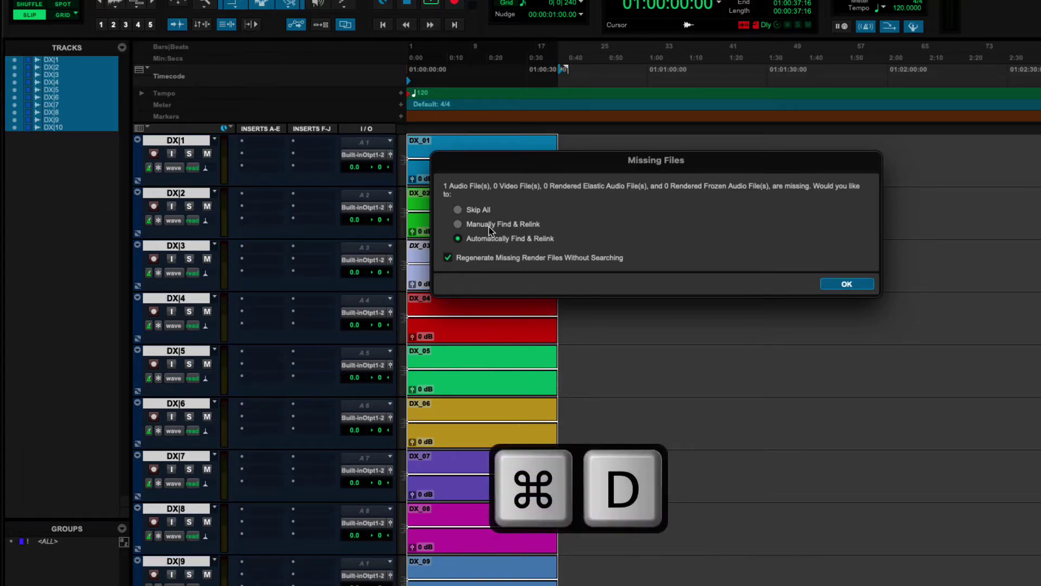
key("super+d")
key("super+d")
key("super+d")
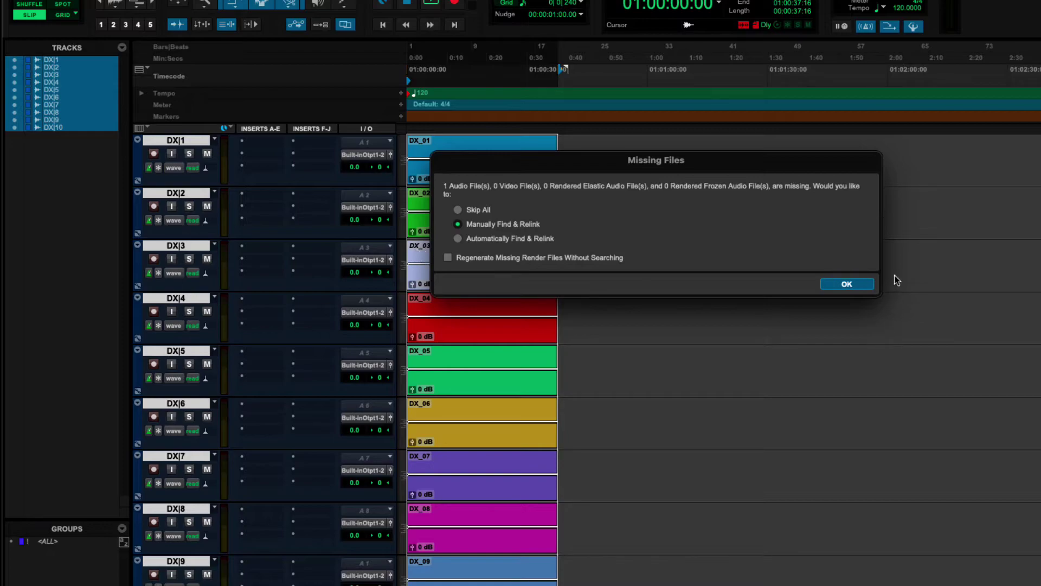
left_click(845, 288)
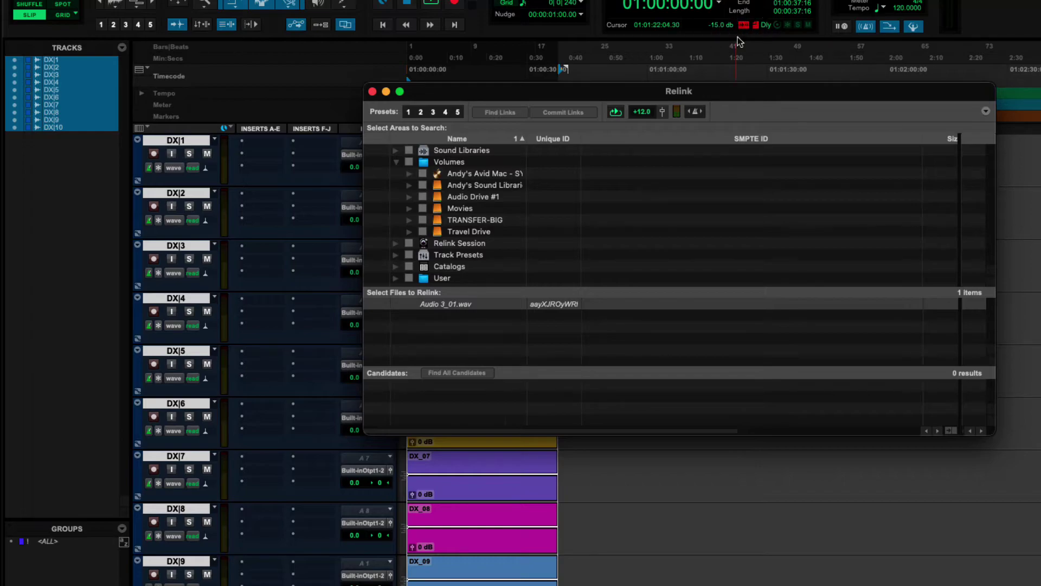
- Restrict the search areas to Travel Drive only, leaving Volumes unticked
left_click(409, 163)
left_click(410, 163)
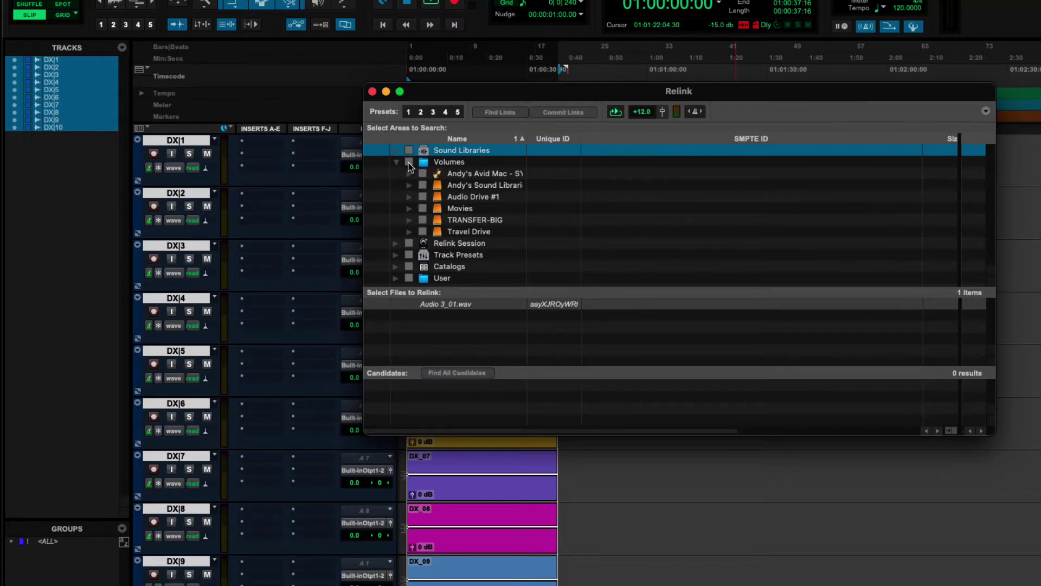
left_click(423, 232)
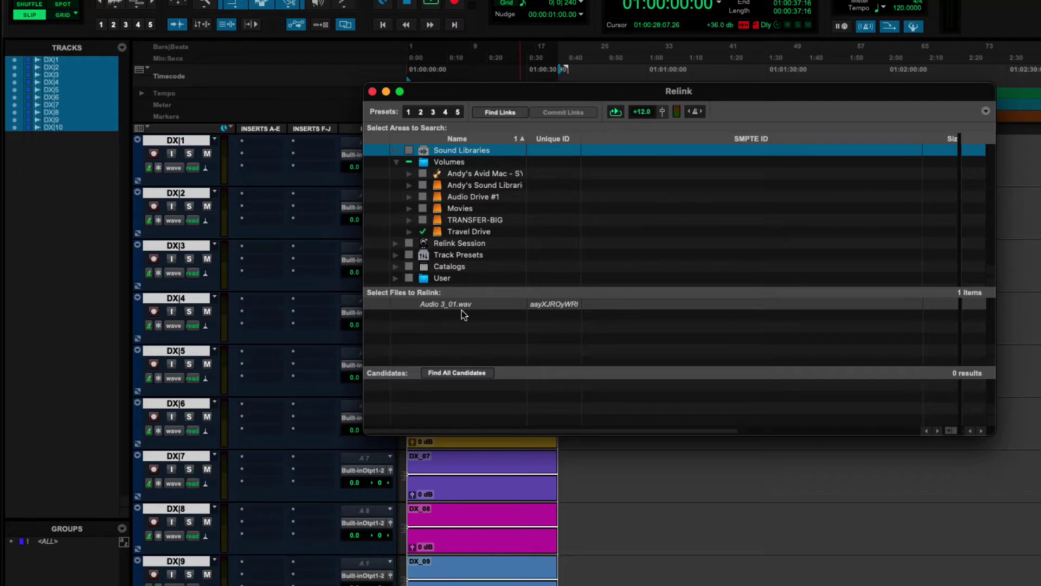
- Search for links to Audio 3_01.wav using Find By Name And File ID
left_click(444, 305)
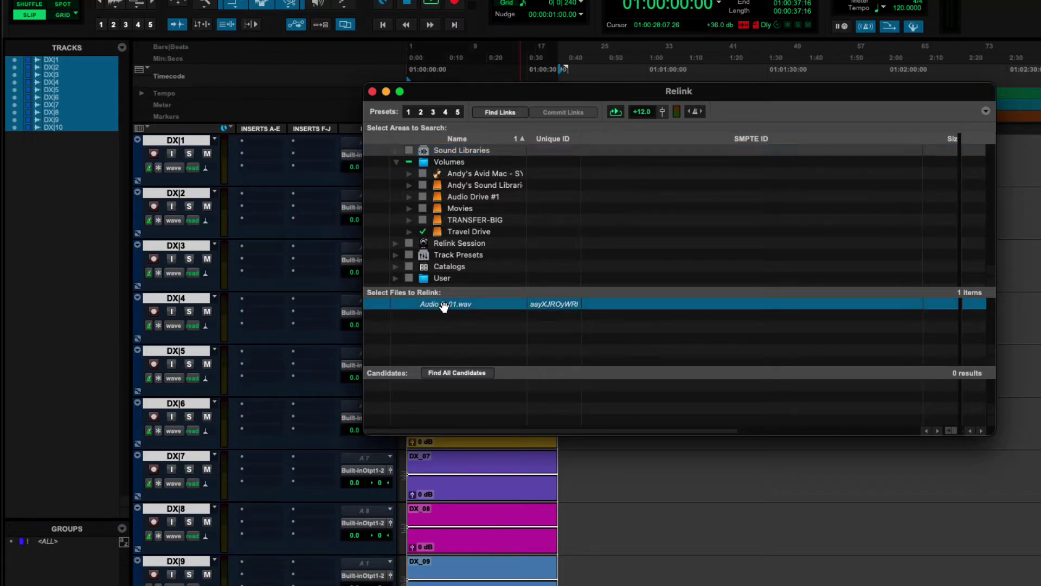
left_click(492, 114)
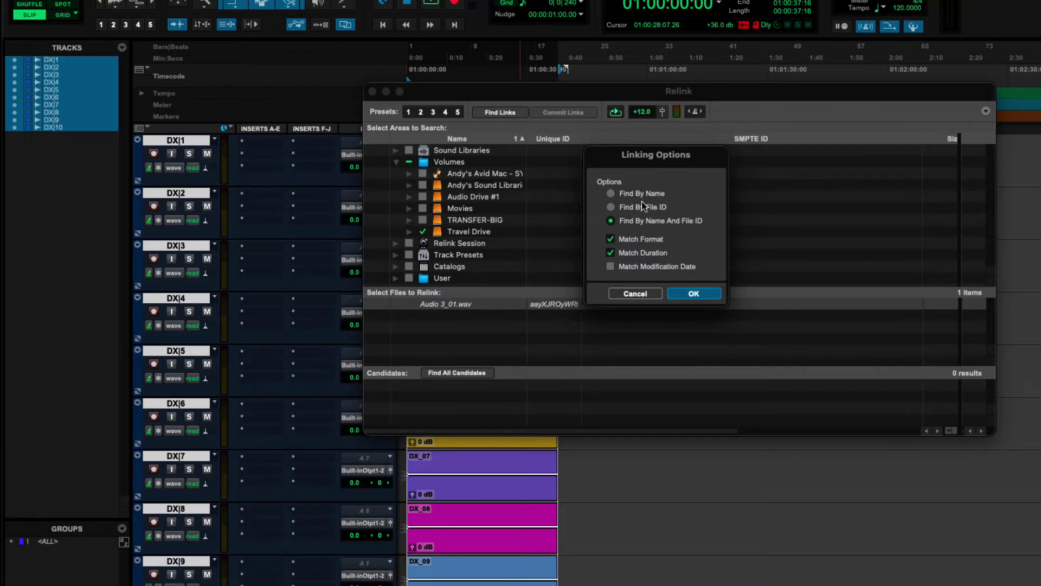
left_click(616, 194)
left_click(616, 221)
left_click(688, 293)
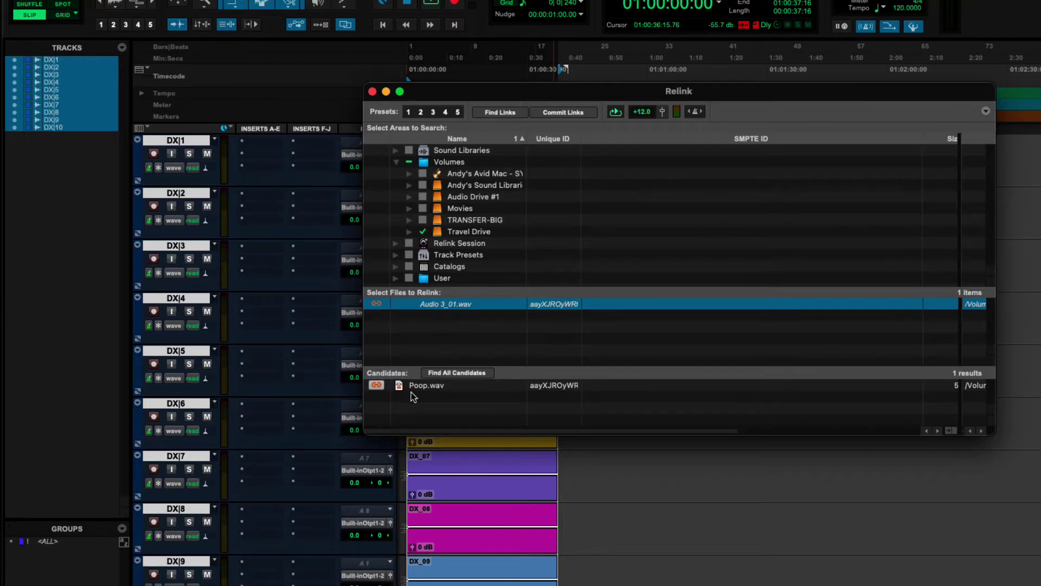
- Commit the link to Poop.wav, check the restored DX clips, and close the Relink window
left_click(559, 113)
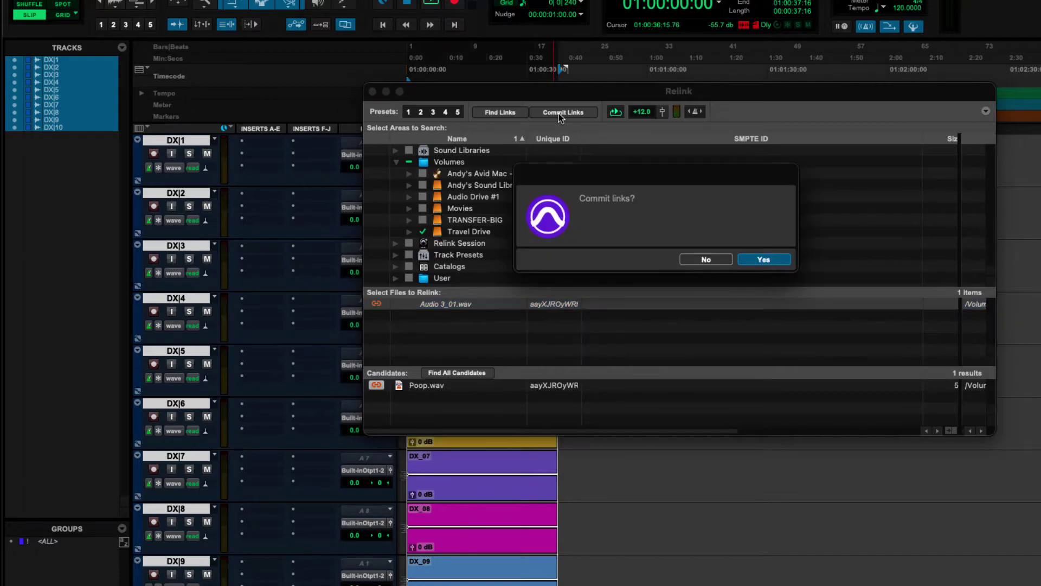
left_click(764, 260)
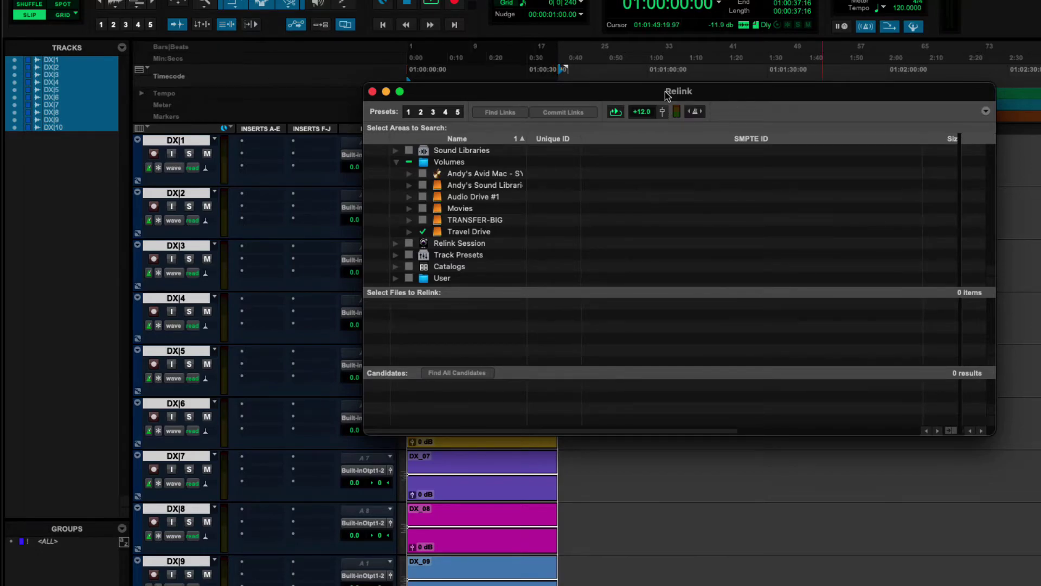
left_click_drag(665, 91, 873, 320)
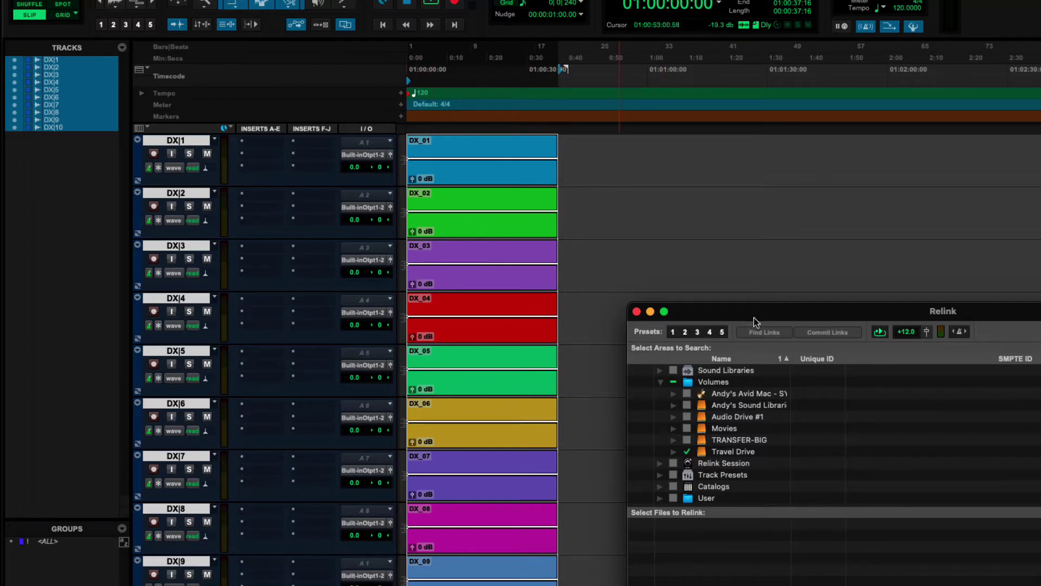
left_click_drag(762, 310, 567, 101)
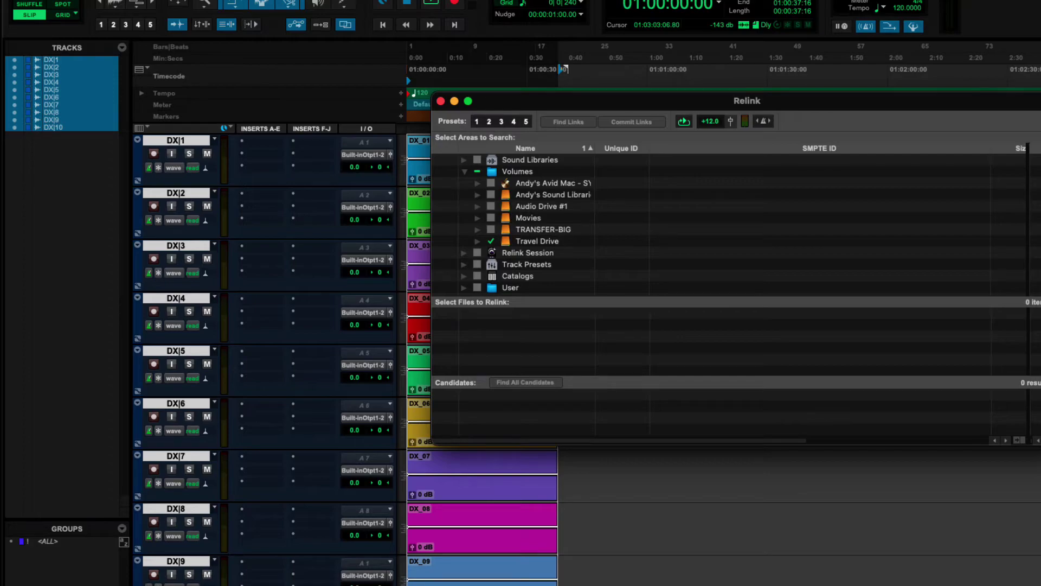
left_click(441, 101)
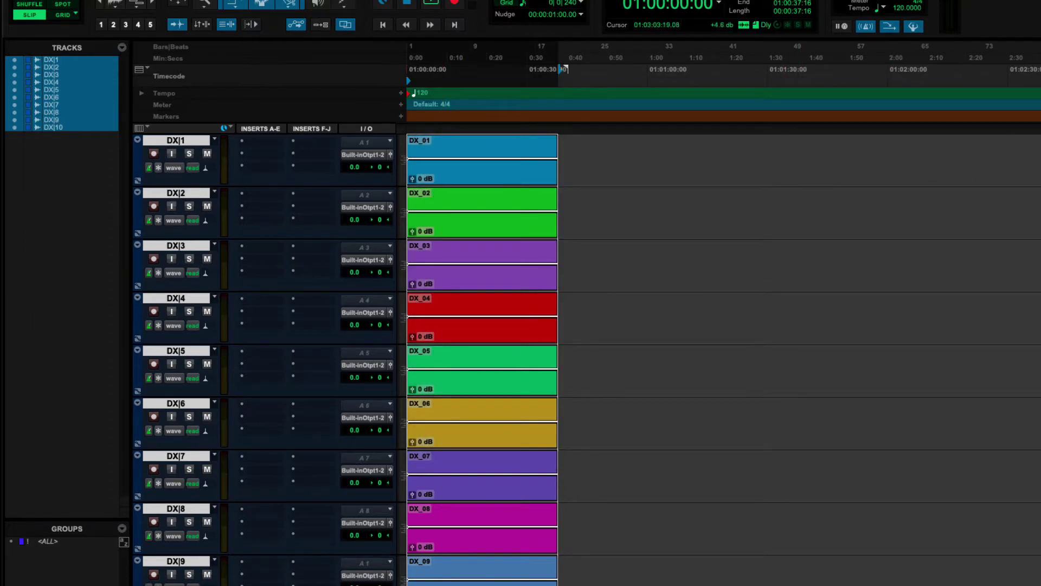
- Show file names beside clip names in the Clips list, then hide the list
left_click_drag(1040, 169, 858, 170)
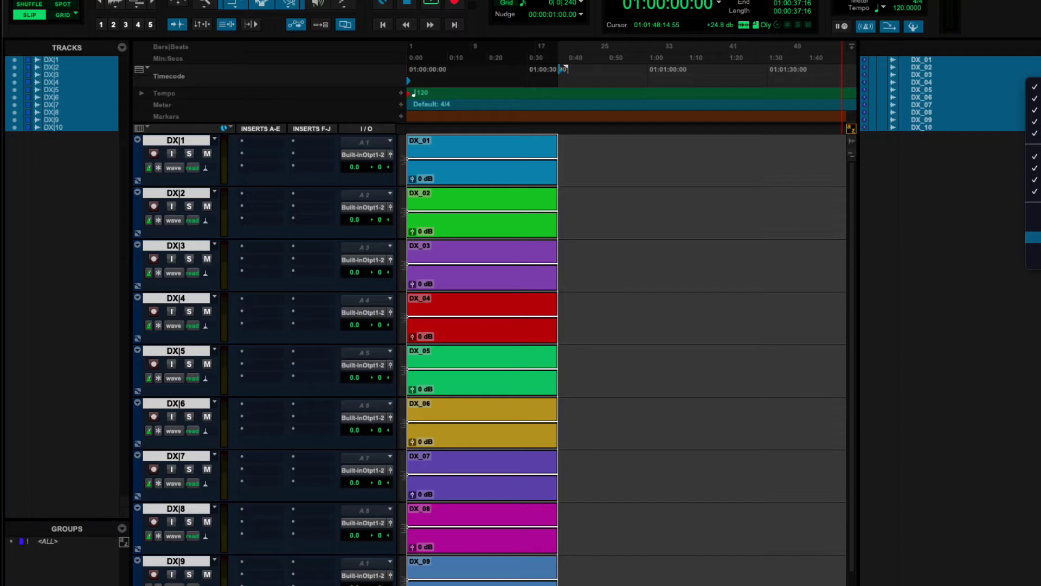
left_click(1033, 215)
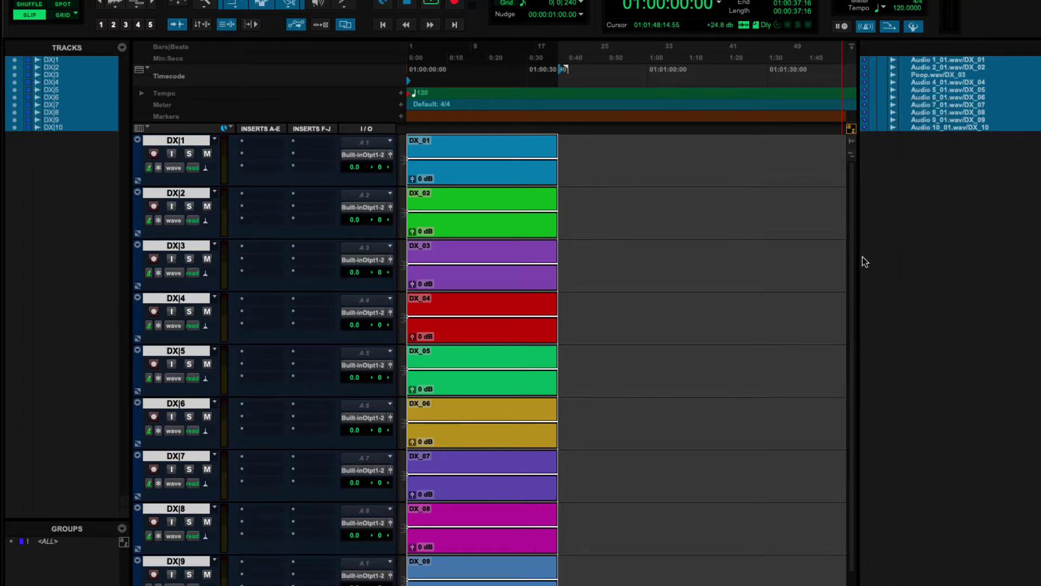
key("super+alt+shift+l")
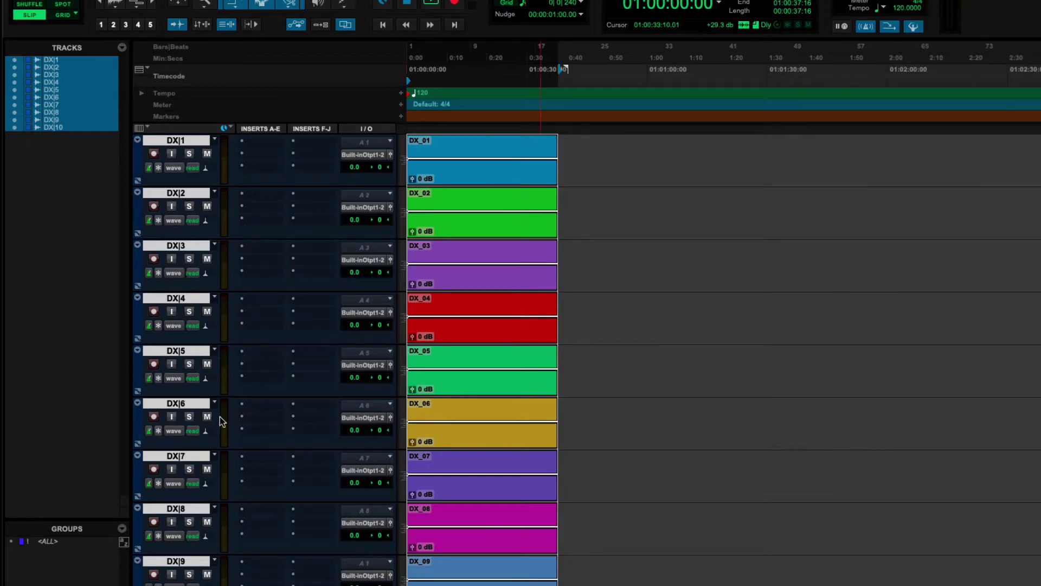
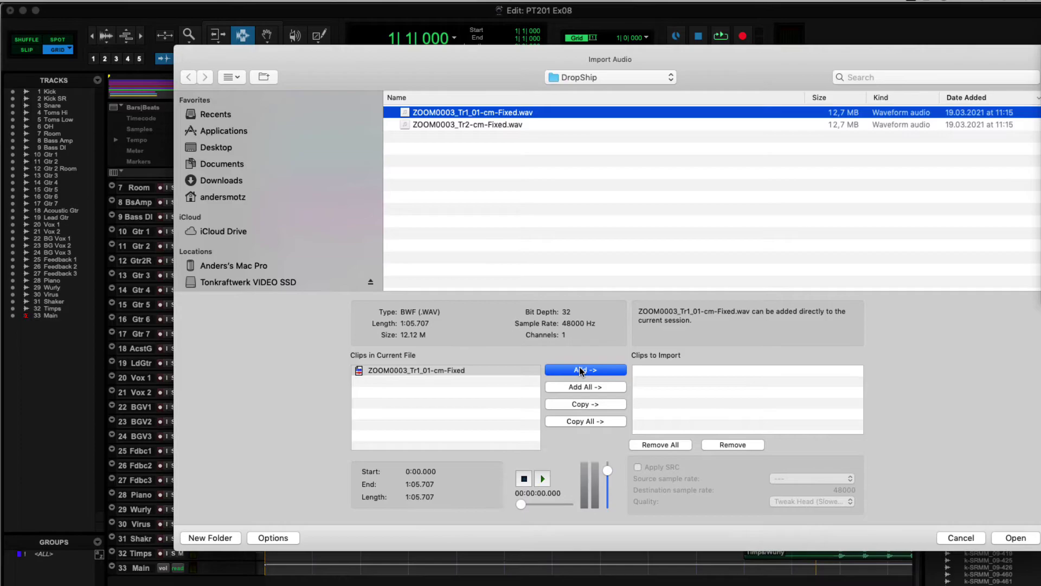
- Queue ZOOM0003_Tr1_01-cm-Fixed for copying and confirm Audio Files as its destination folder
left_click(651, 77)
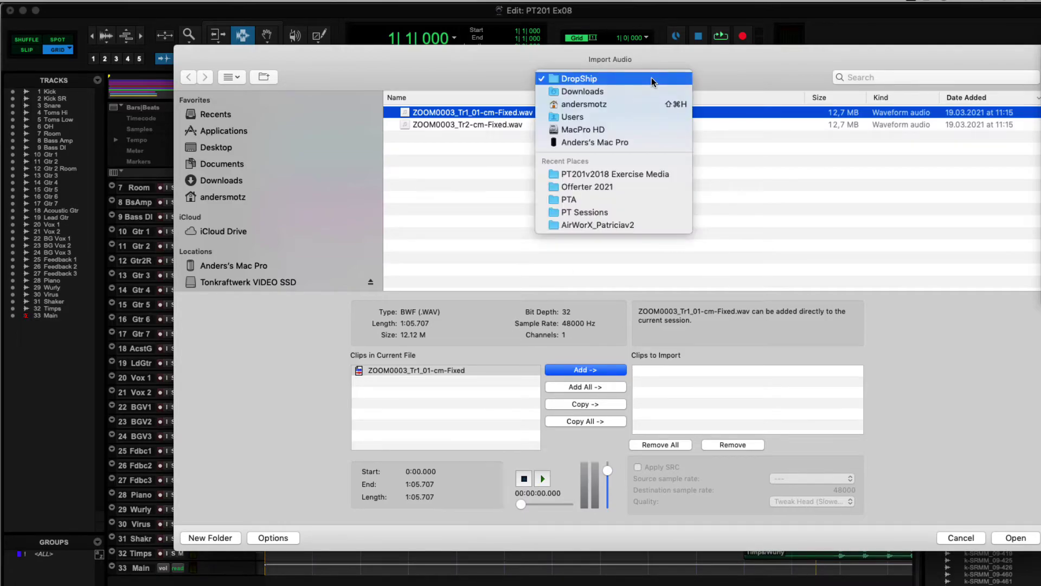
left_click(724, 61)
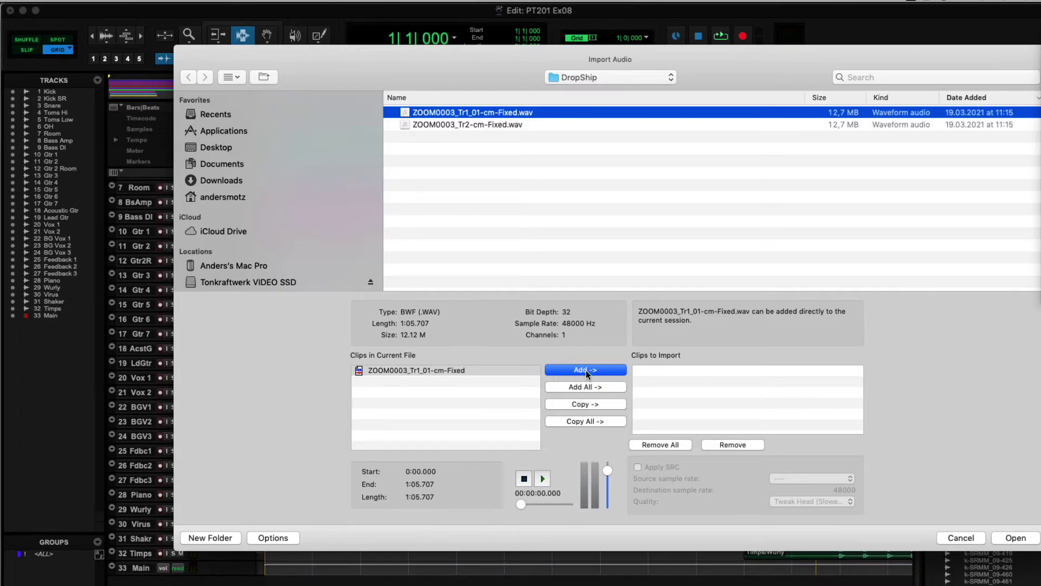
left_click(586, 405)
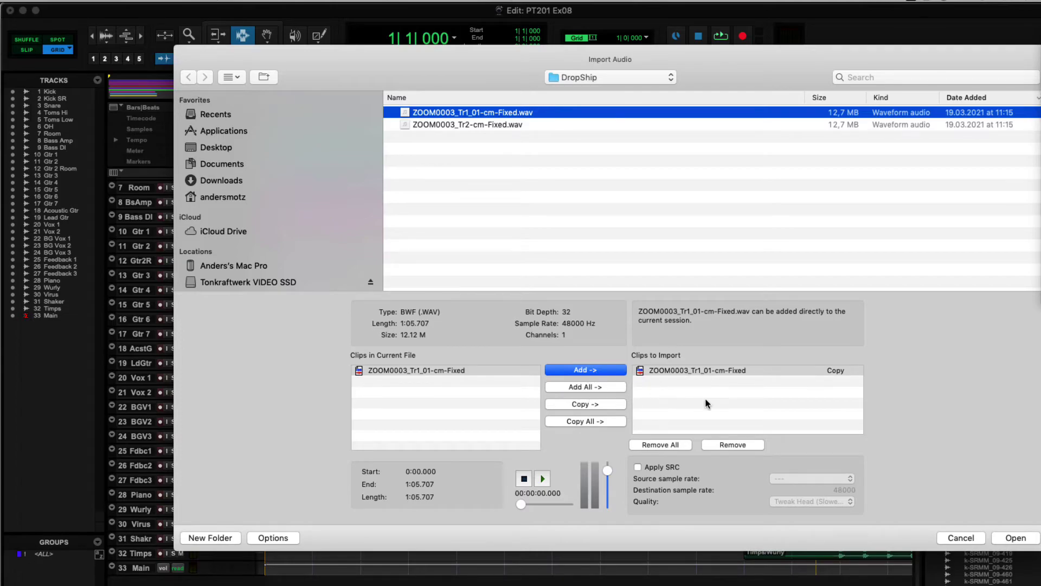
left_click(1016, 540)
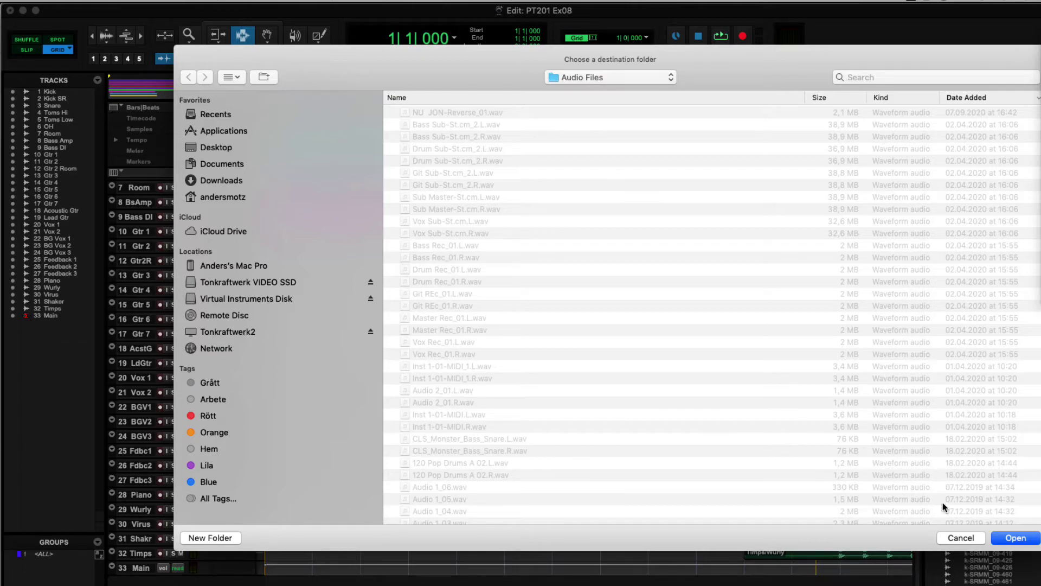
left_click(1024, 540)
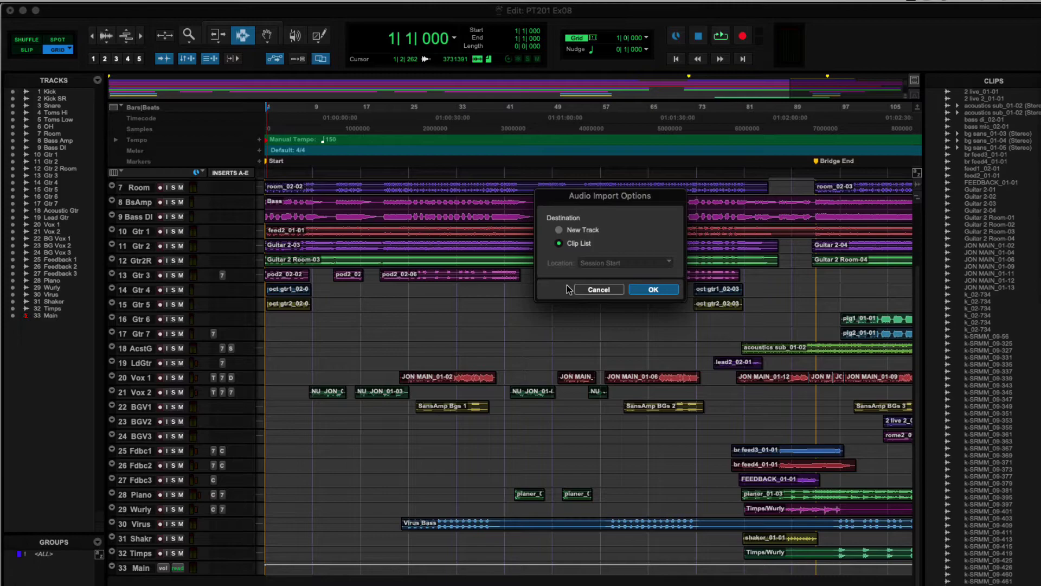
- Import the ZOOM0003 clip onto new track 34, then bring up the Workspace browser with Option+J
left_click(582, 230)
left_click(653, 289)
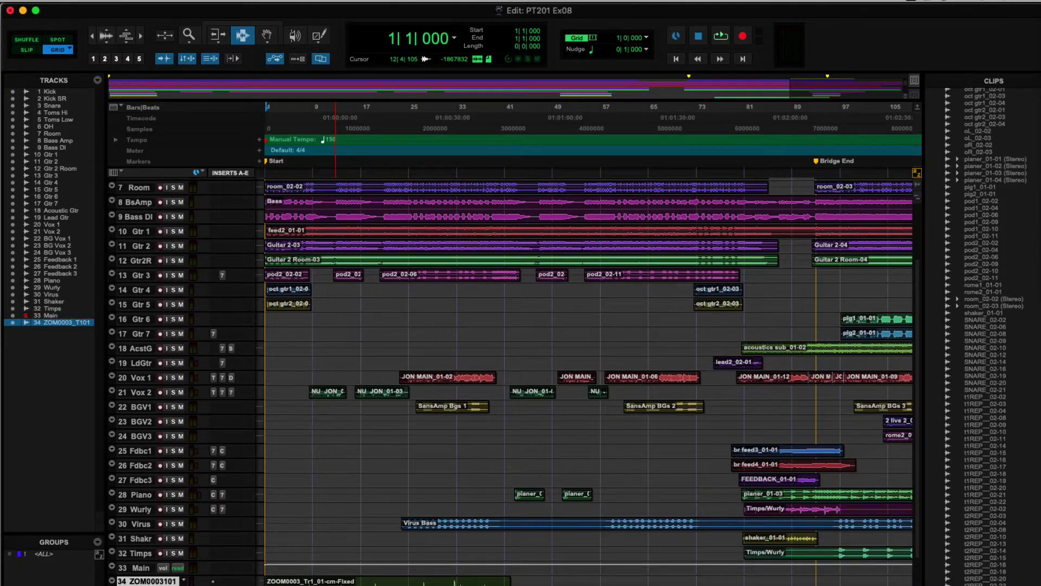
key("alt+j")
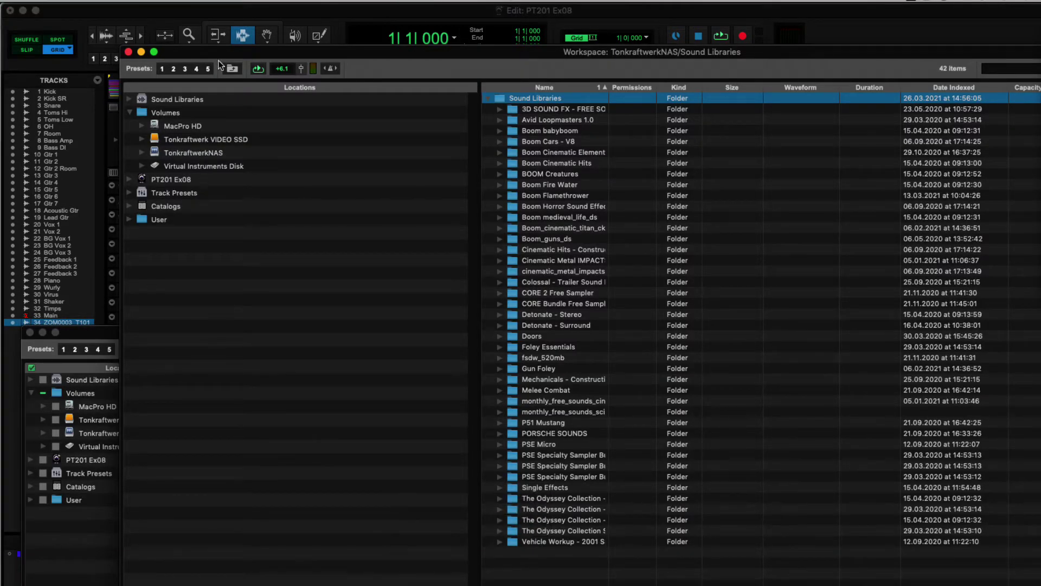
- Preview Dublin_Castle_Door_Large from Doors > Sounds and drag it onto track 32 Timps
left_click_drag(221, 53, 681, 90)
left_click(30, 332)
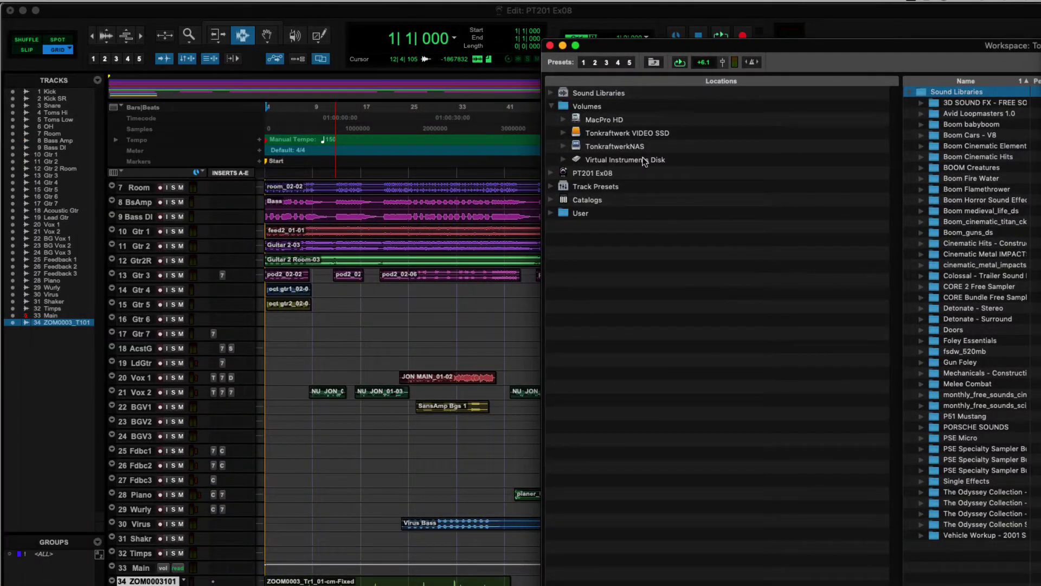
left_click(922, 331)
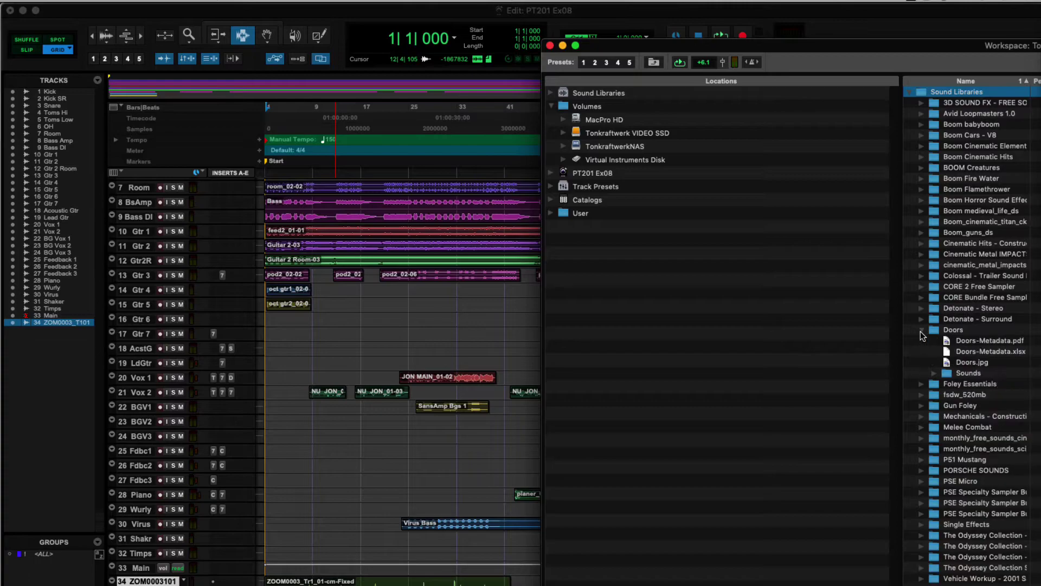
left_click(935, 374)
left_click(990, 427)
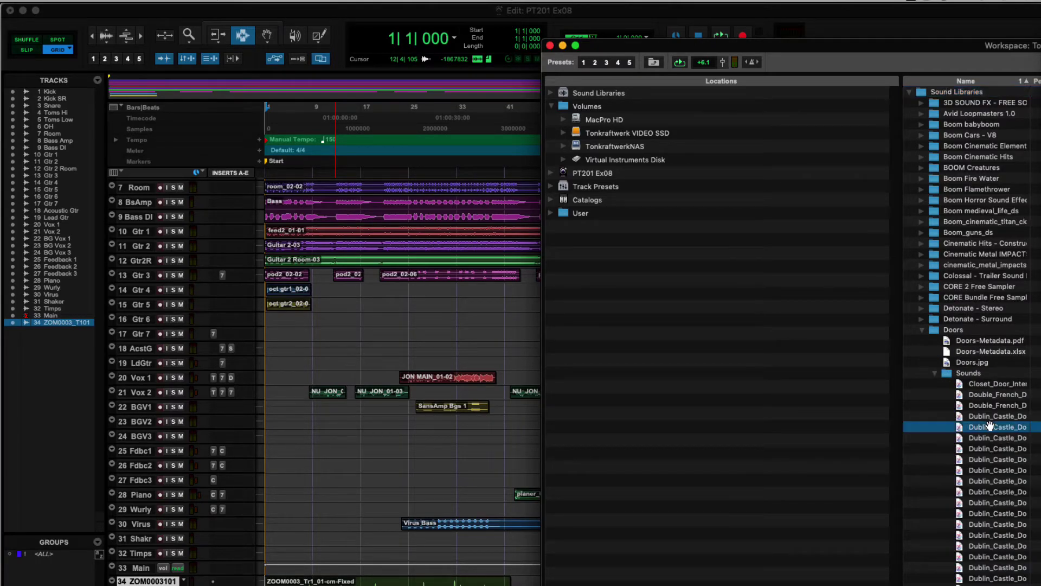
key("space")
left_click_drag(991, 429, 318, 550)
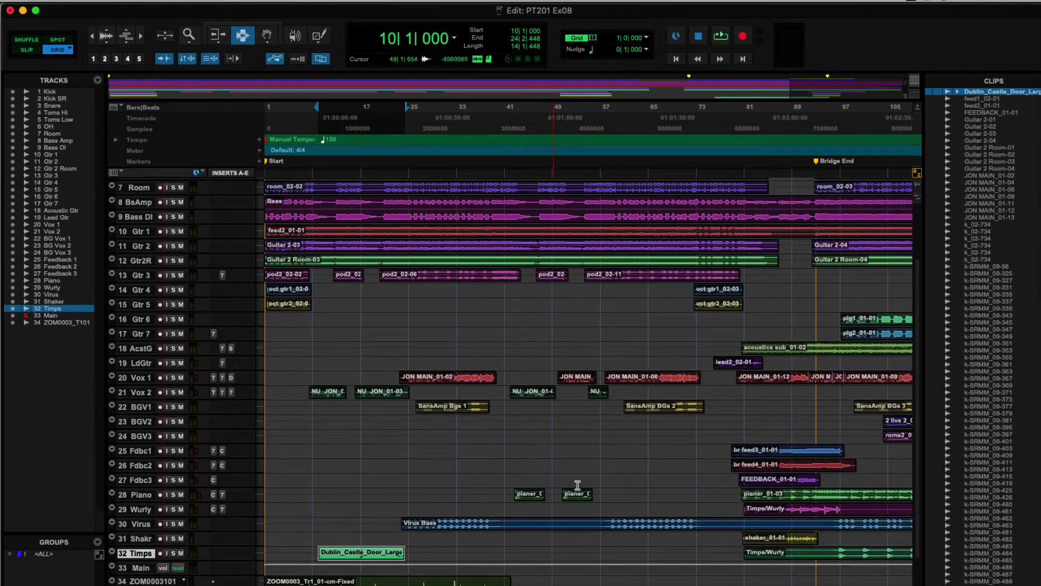
- Drag two more Dublin_Castle door clips onto Timps at later bars, one at bar 58
key("alt+j")
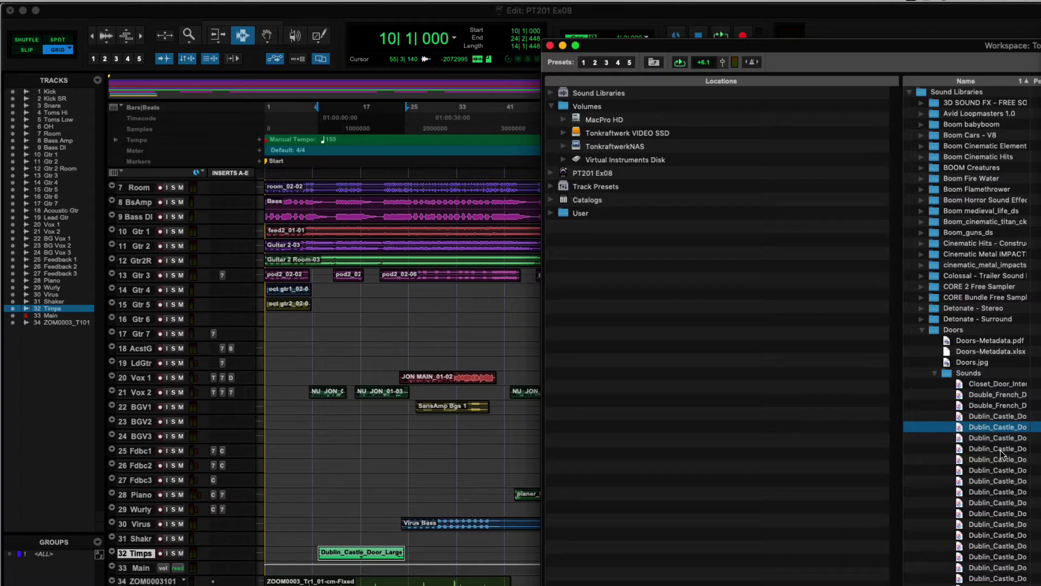
left_click_drag(1000, 450, 472, 560)
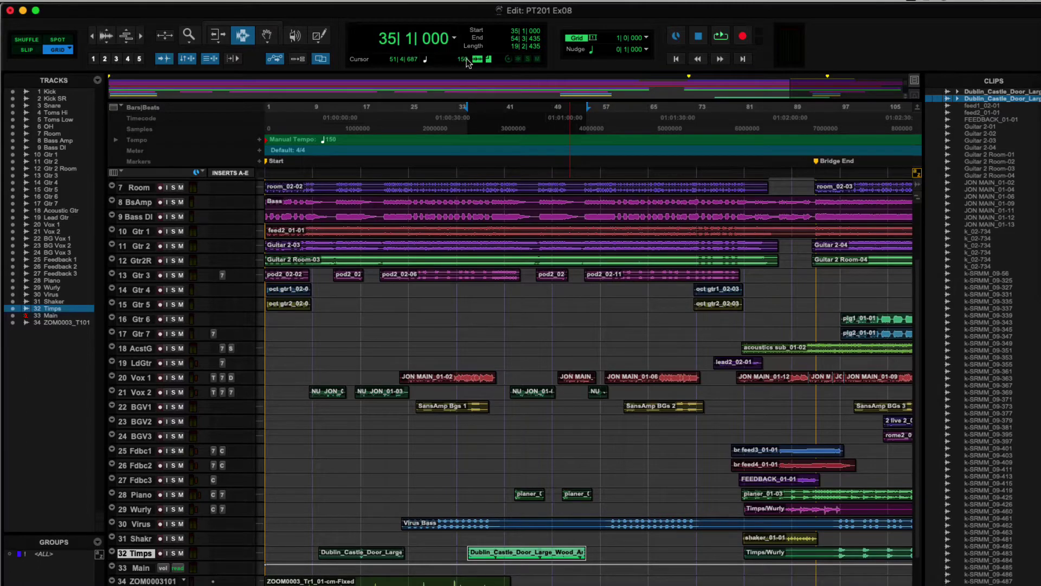
scroll(497, 69, "right", 2)
scroll(497, 67, "right", 5)
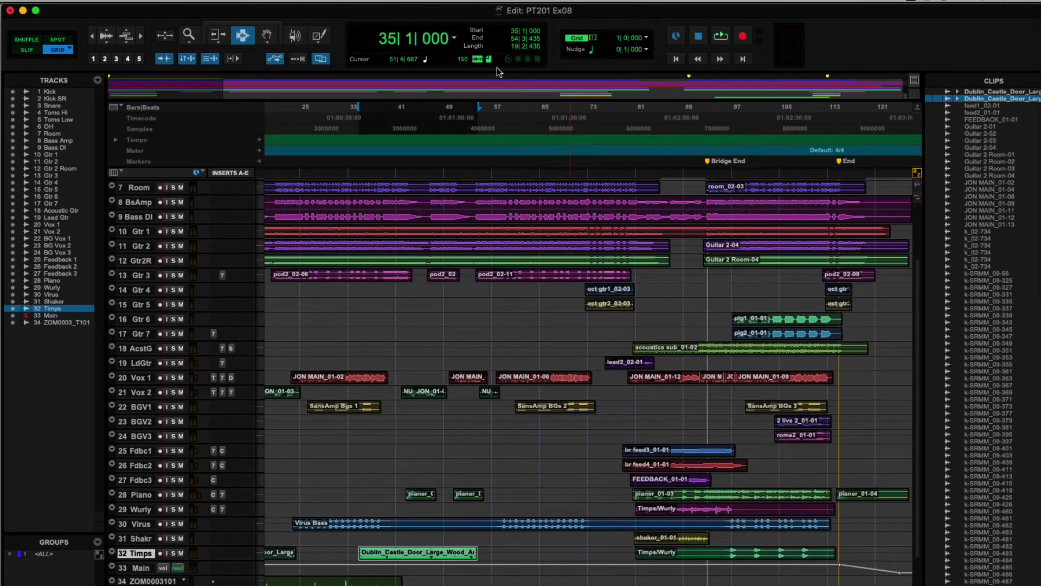
key("alt+semicolon")
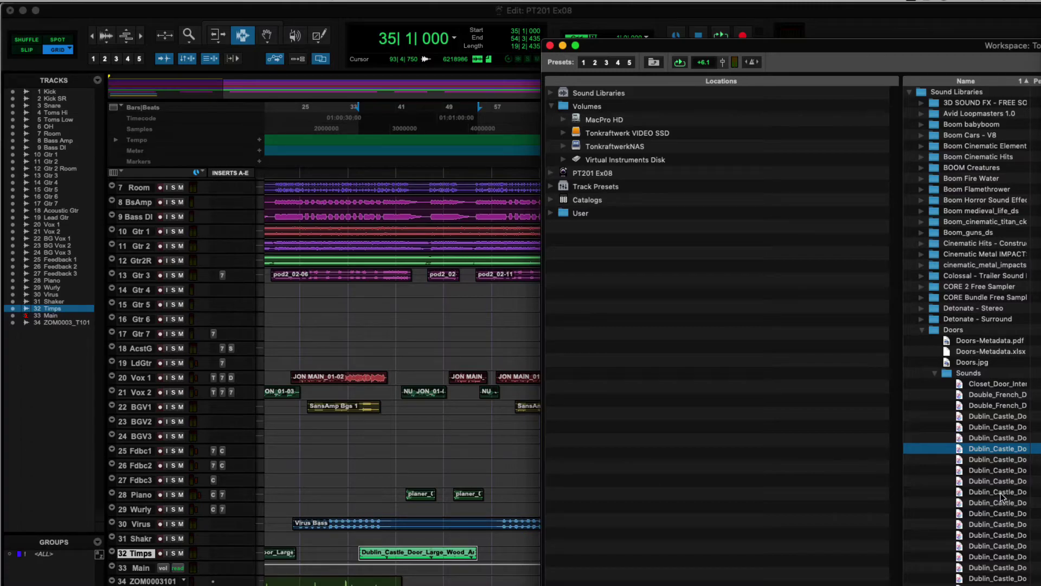
left_click_drag(998, 492, 496, 555)
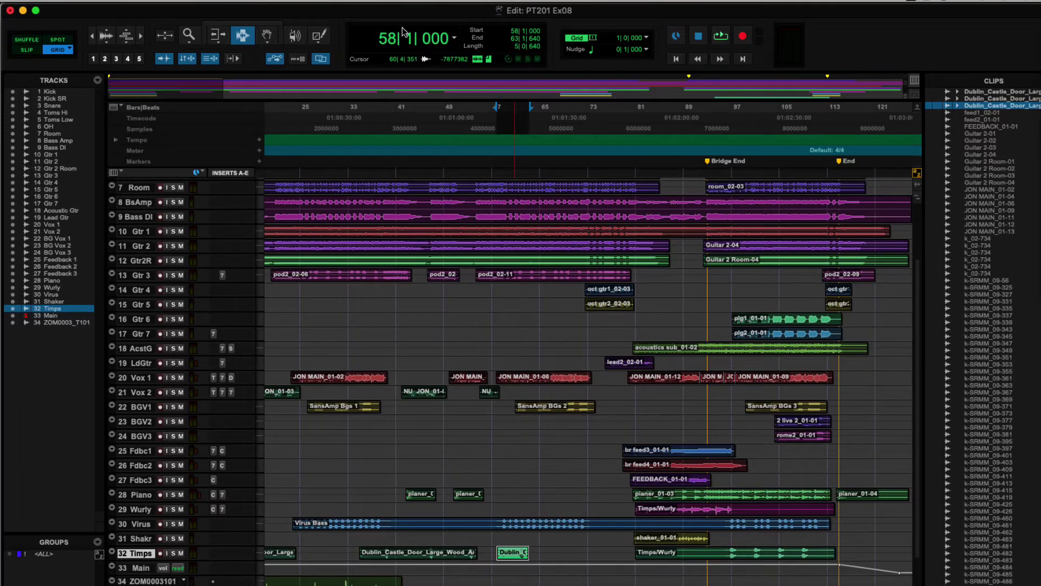
left_click(384, 1)
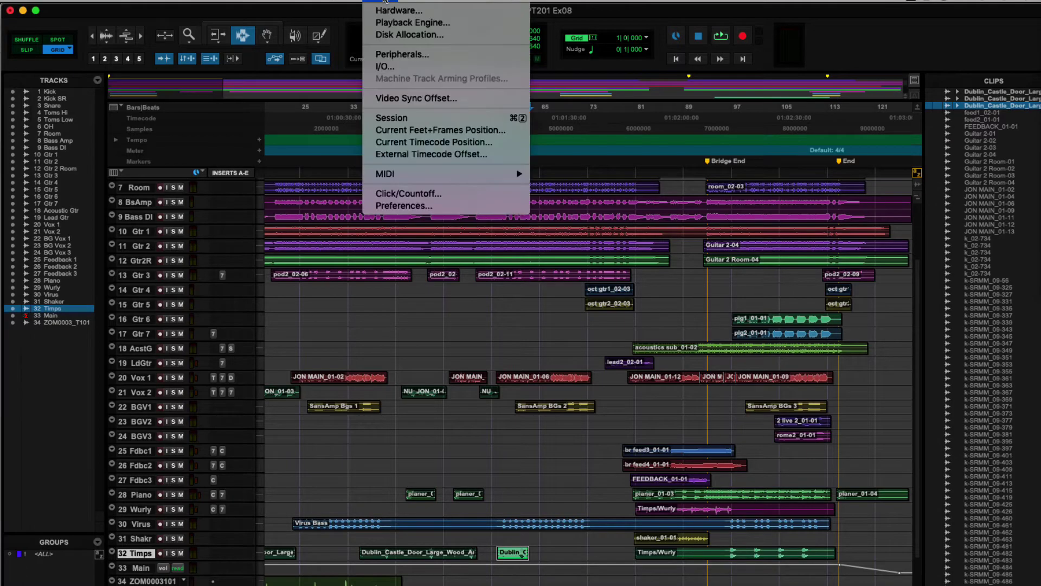
left_click(415, 209)
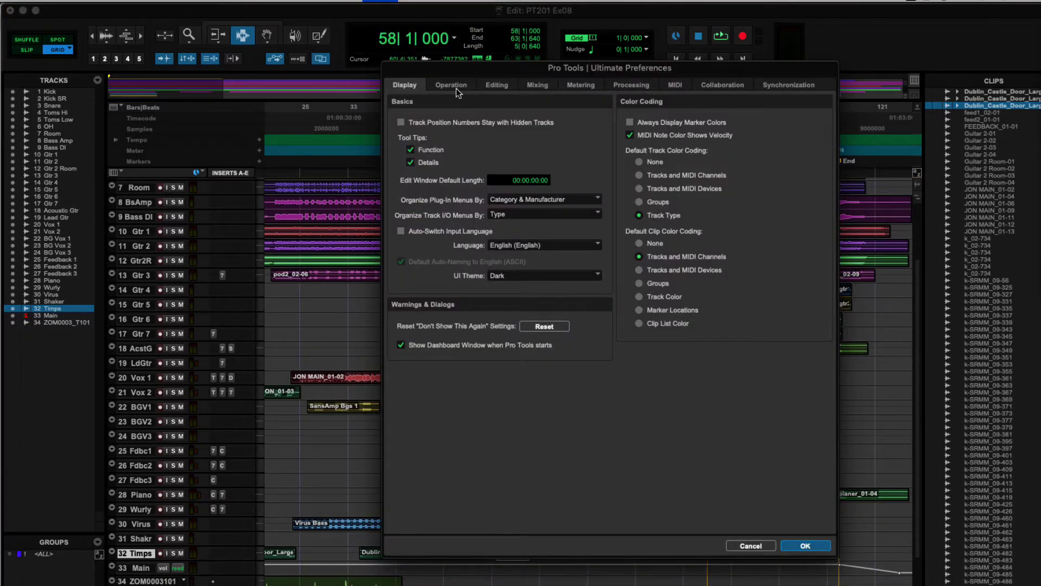
left_click(451, 85)
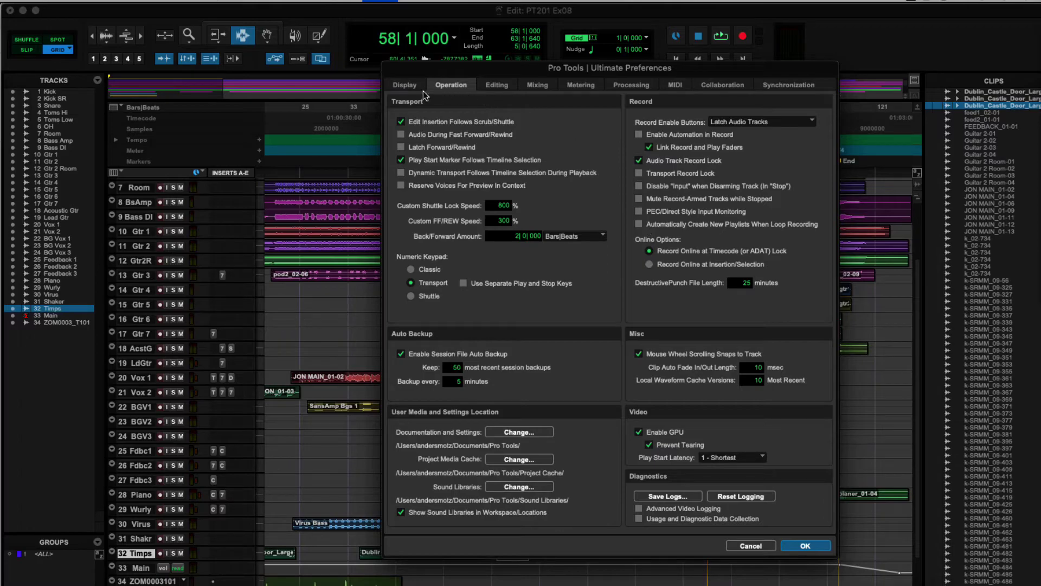
left_click(631, 86)
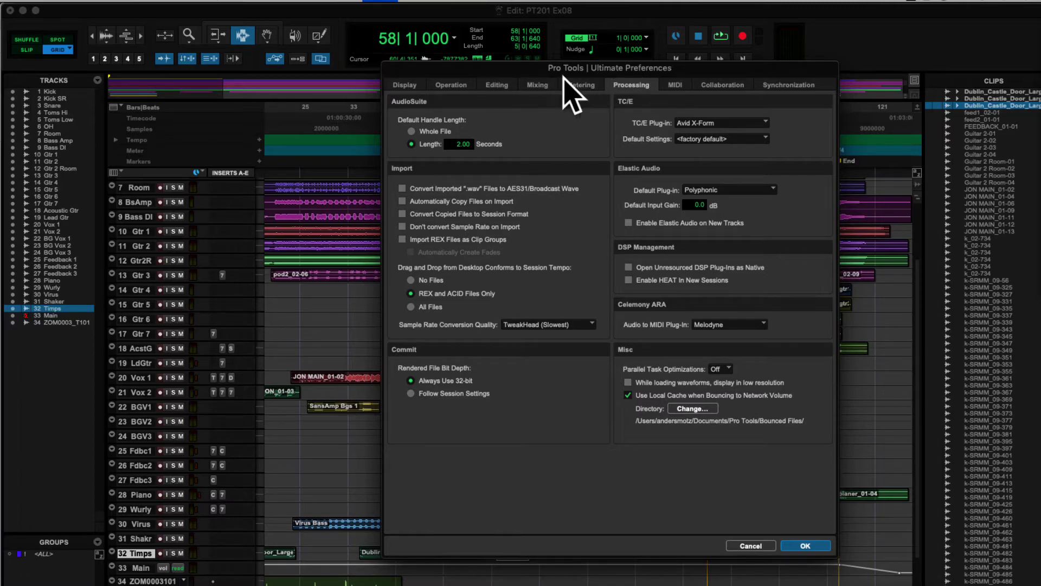
left_click_drag(552, 67, 493, 67)
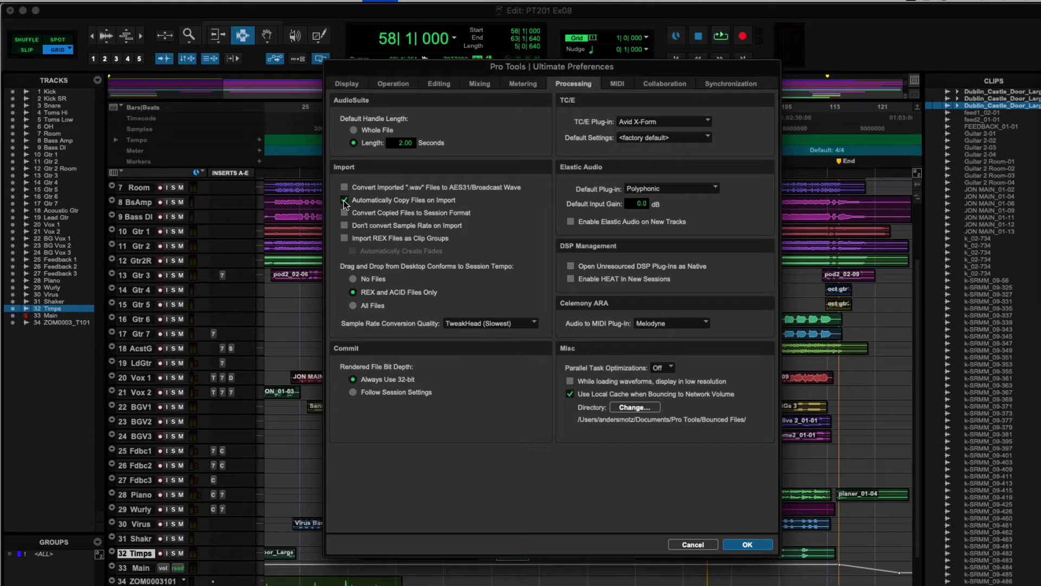
left_click(702, 547)
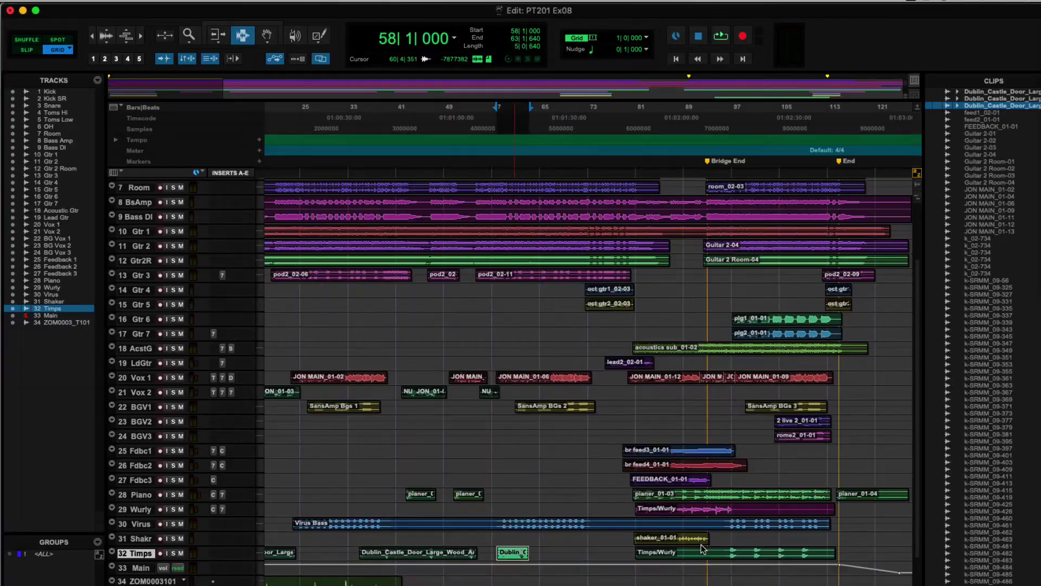
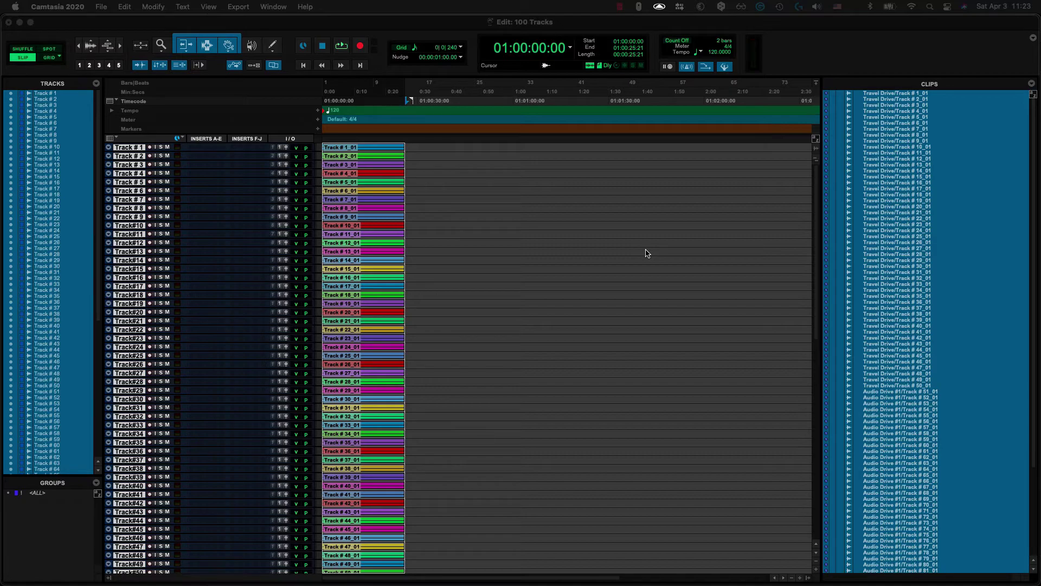
- Switch from the 100 Tracks session in Pro Tools to the Travel Drive Finder window
scroll(342, 165, "down", 3)
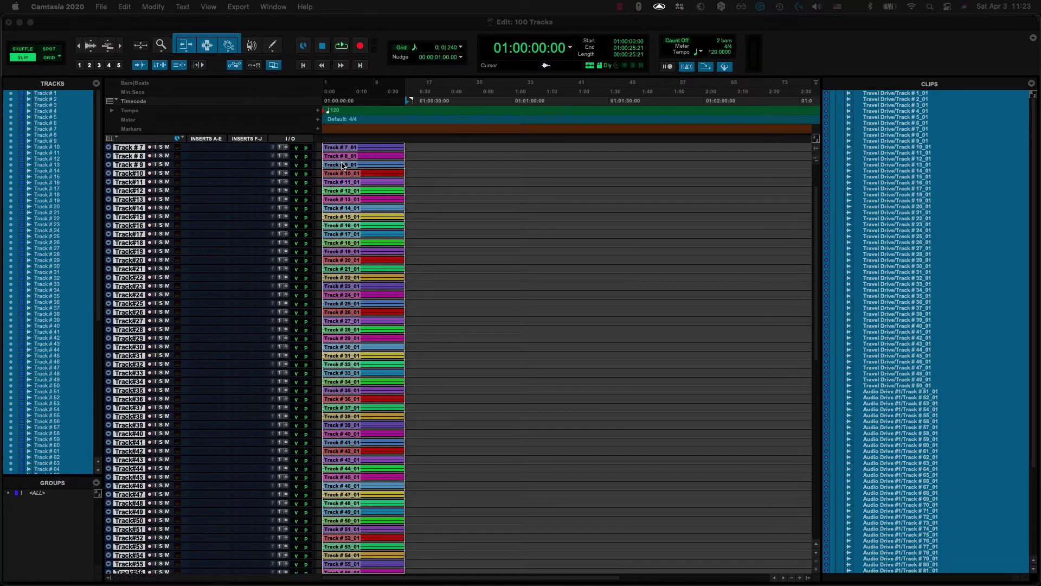
scroll(472, 273, "up", 3)
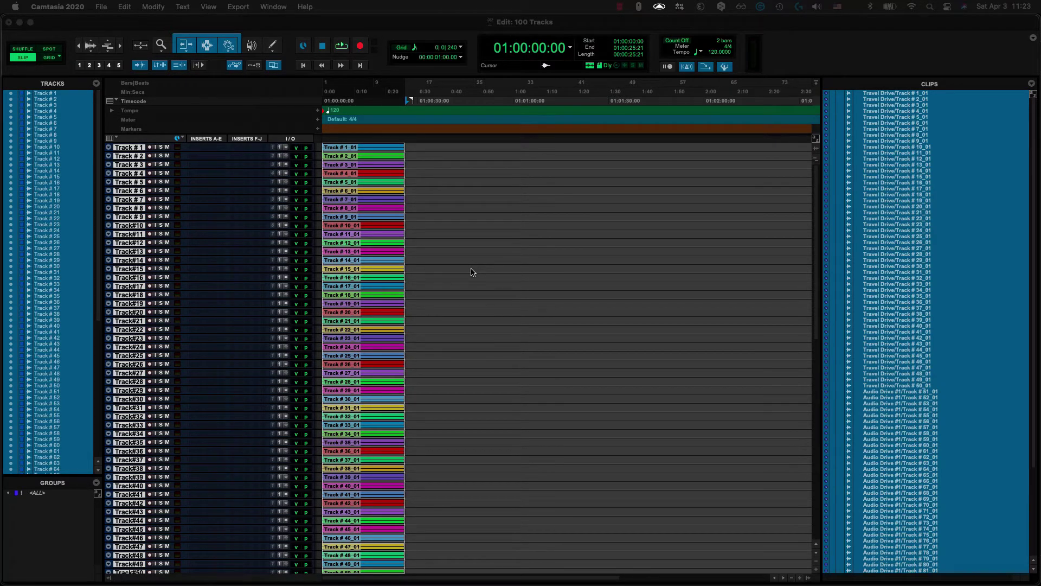
key("super+Tab")
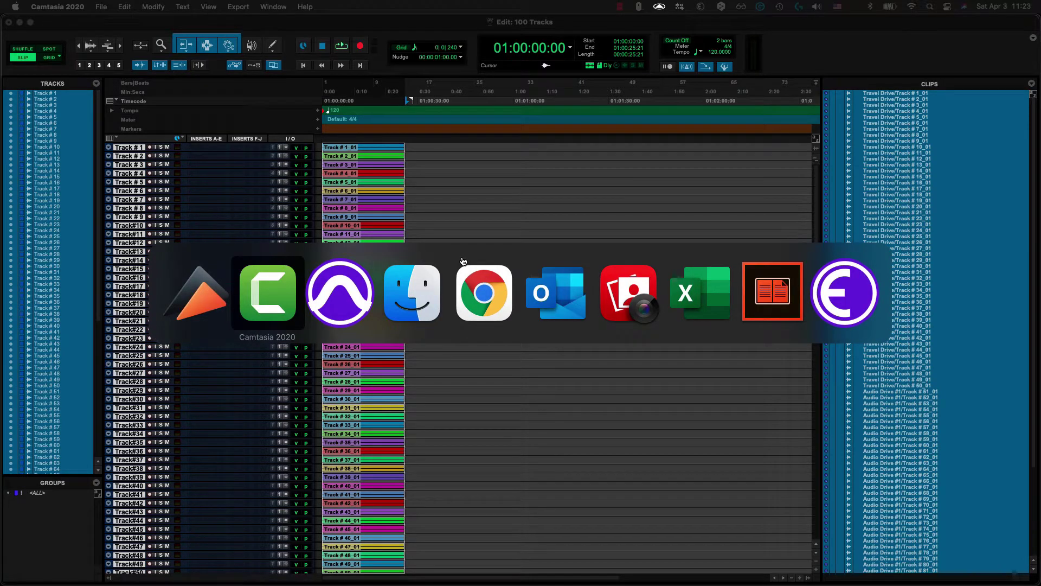
key("super+Tab")
key("super+Tab")
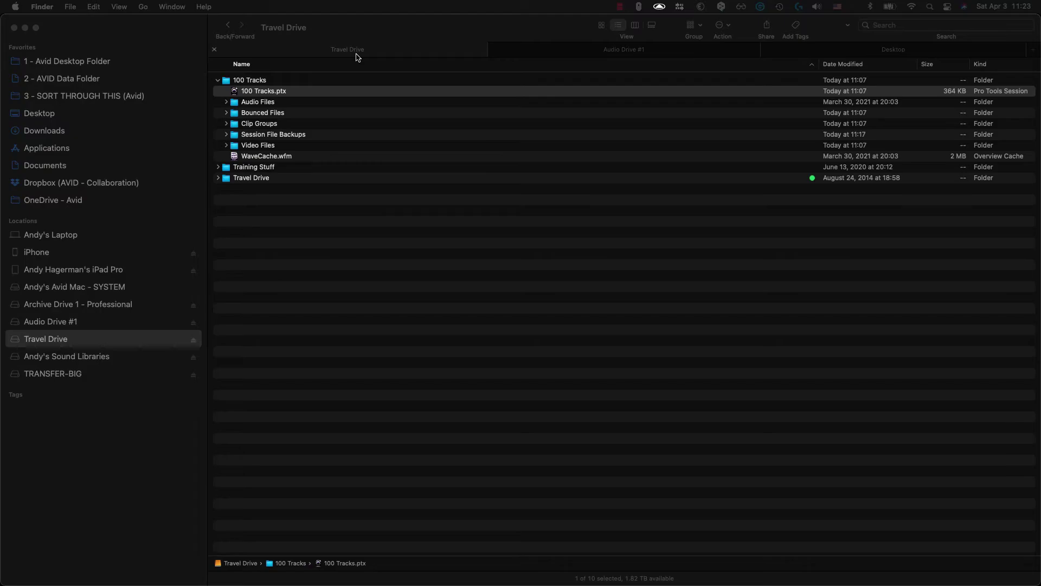
- Inspect the Audio Files folder on Travel Drive holding the audio for tracks 1–50
left_click(234, 91)
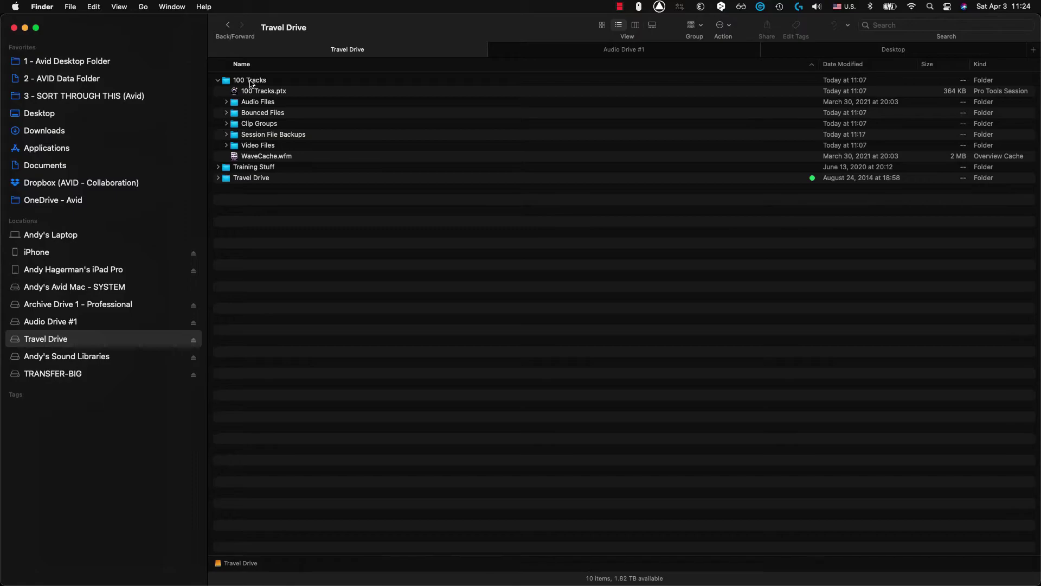
left_click(226, 102)
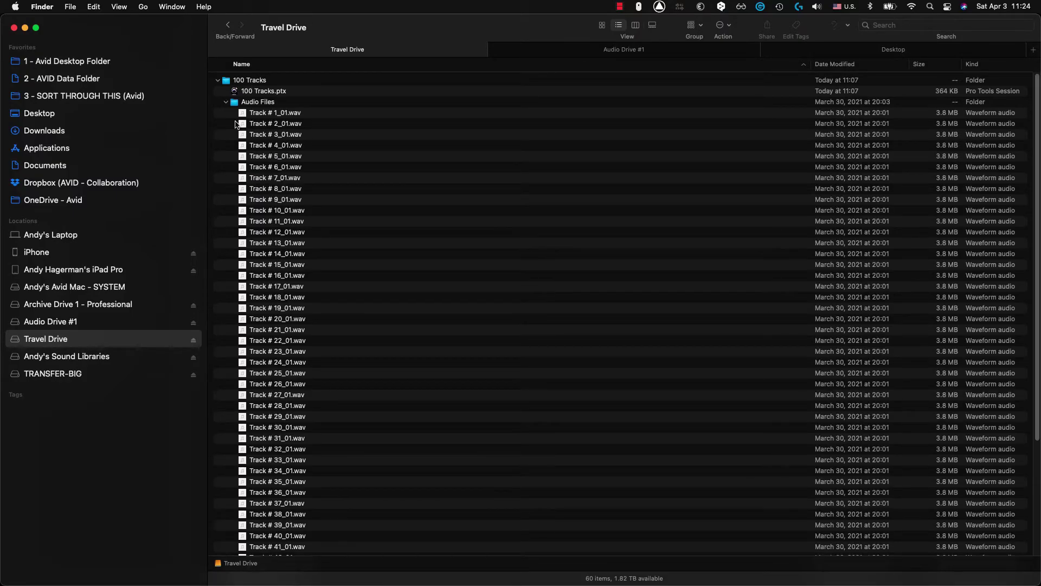
scroll(236, 124, "down", 5)
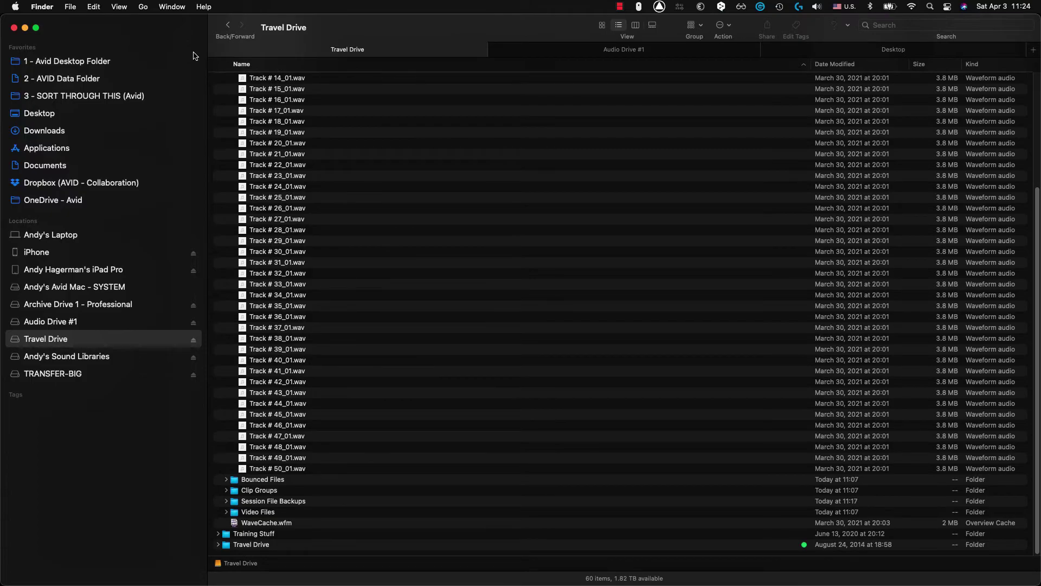
key("Left")
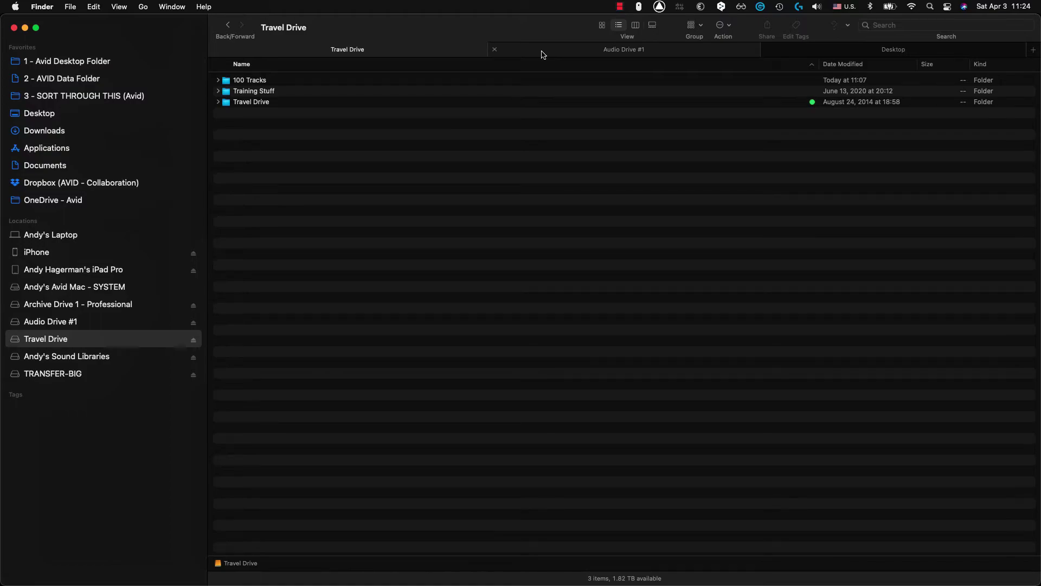
- Inspect Audio Drive #1's 100 Tracks folder holding the audio for tracks 51–100
left_click(543, 54)
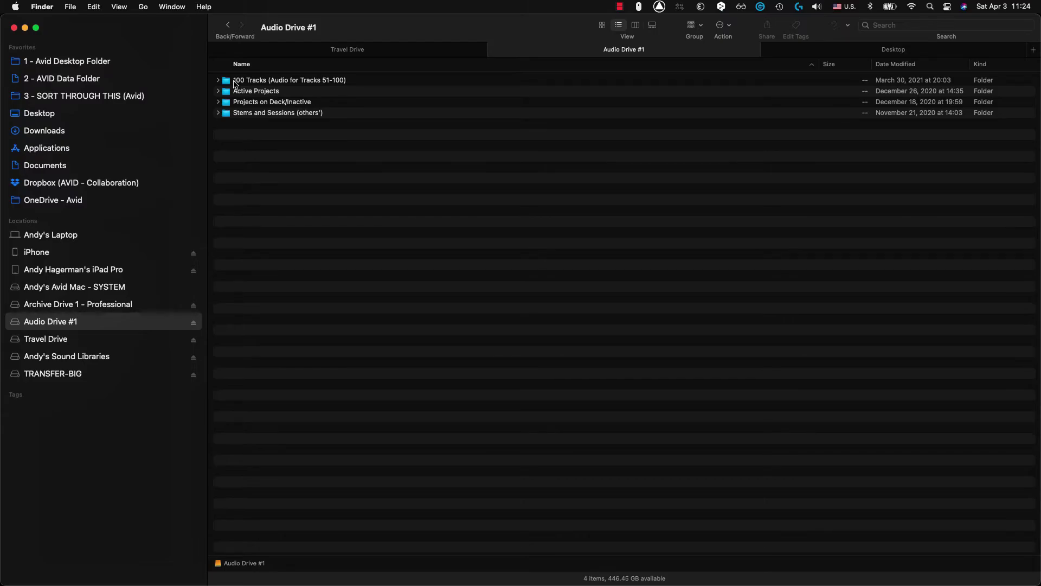
left_click(218, 81)
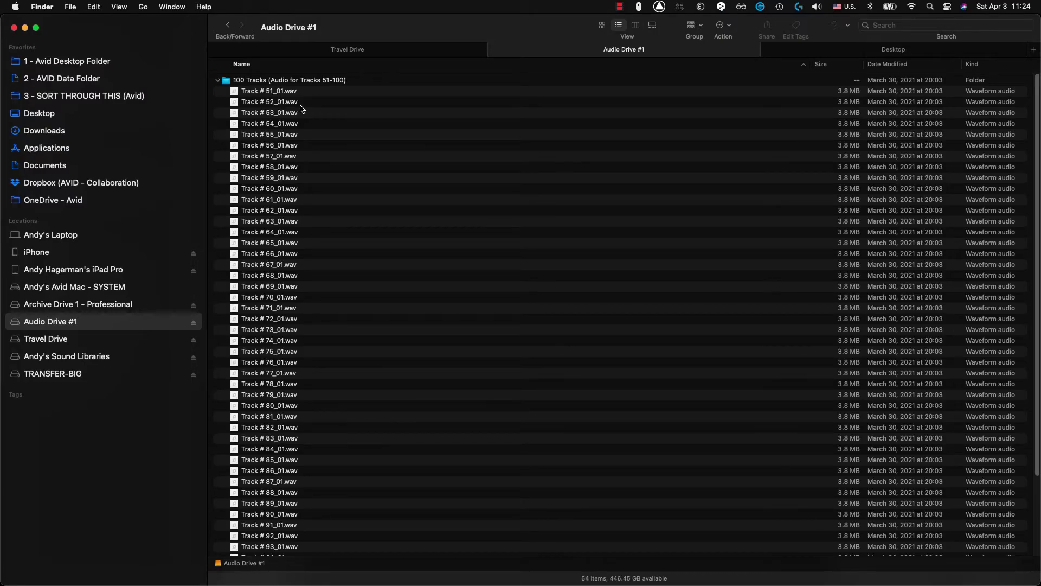
left_click(218, 81)
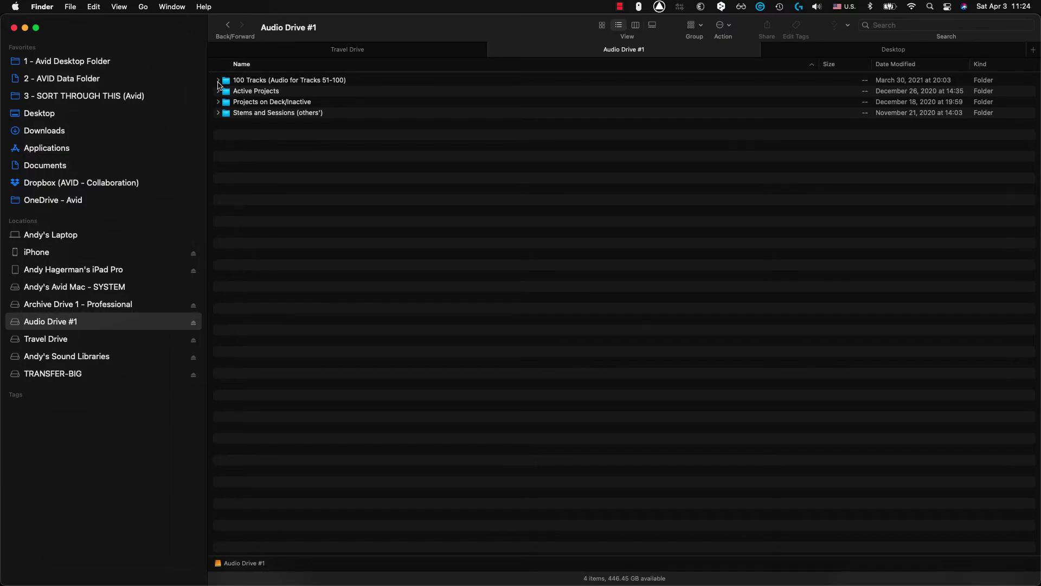
key("super+Tab")
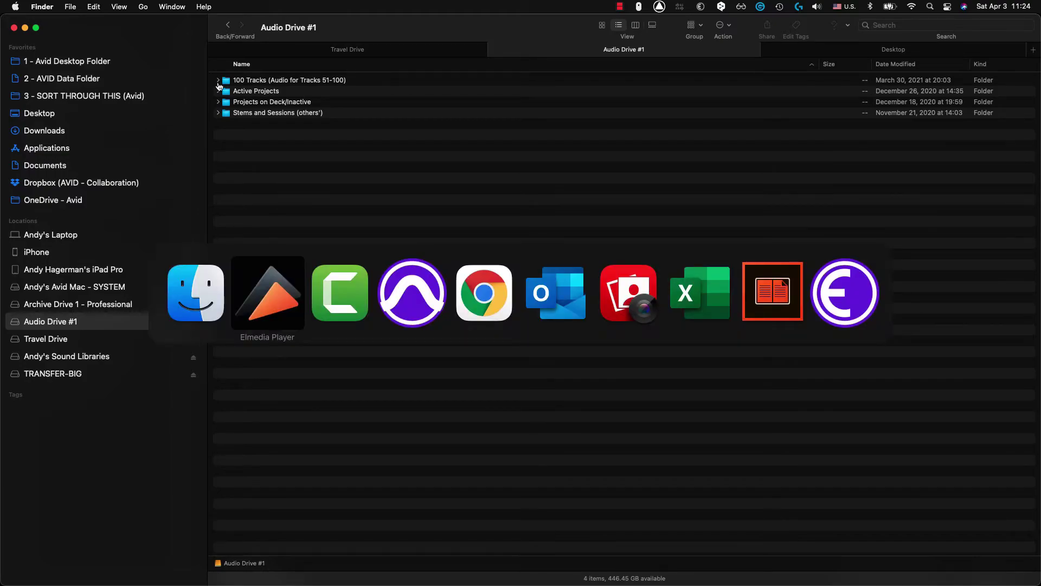
- Back in Pro Tools, set Save Copy In to Session (Latest) format with Audio Files included
key("super+Tab")
key("super+Tab")
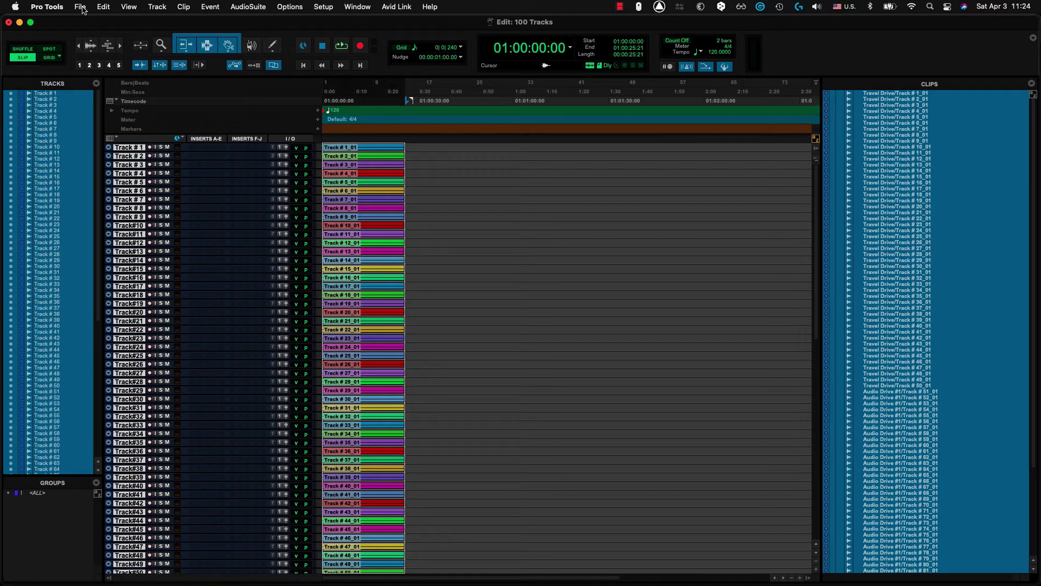
left_click(80, 7)
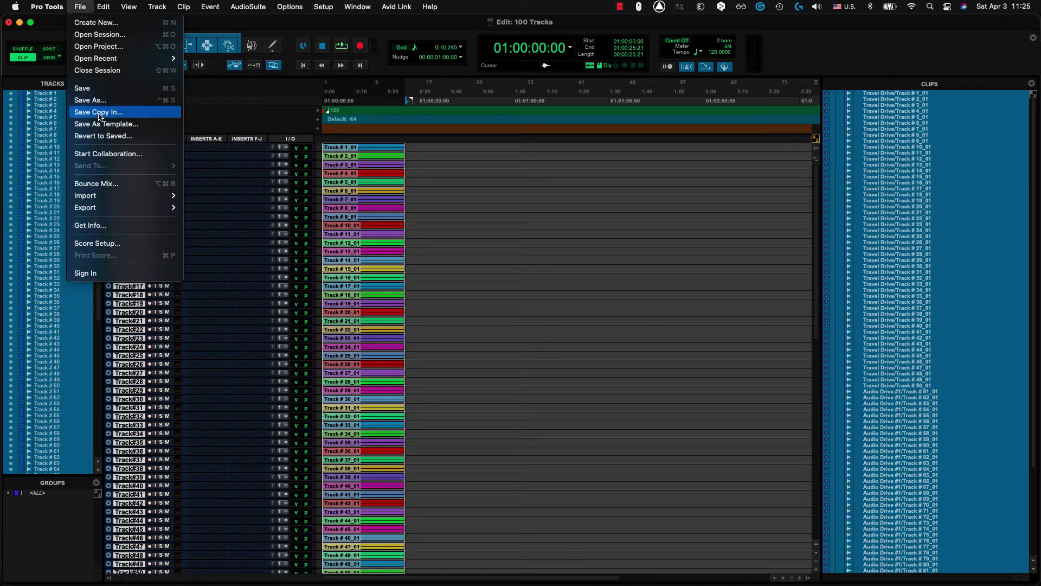
left_click(100, 113)
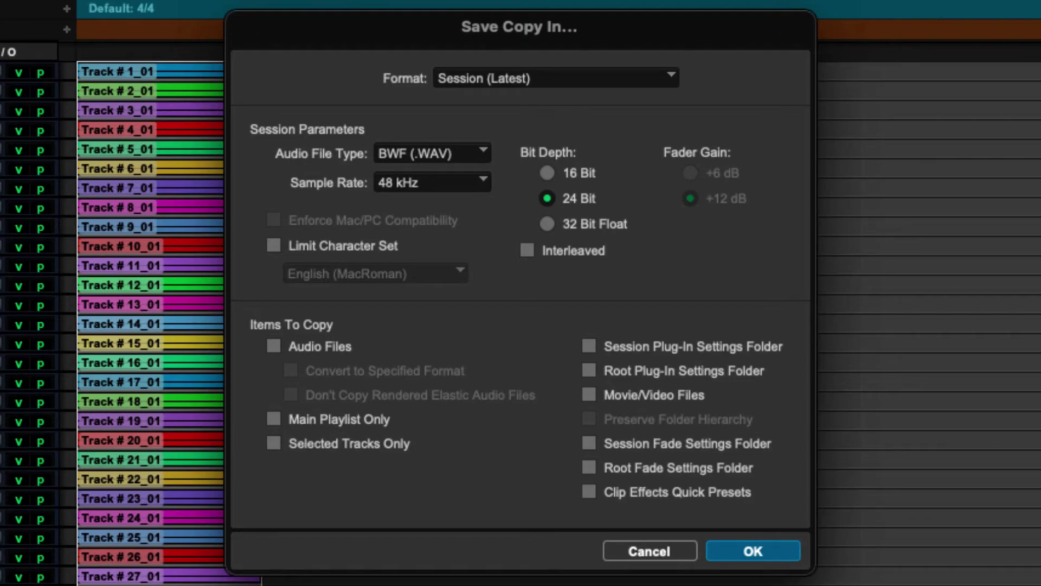
left_click(506, 80)
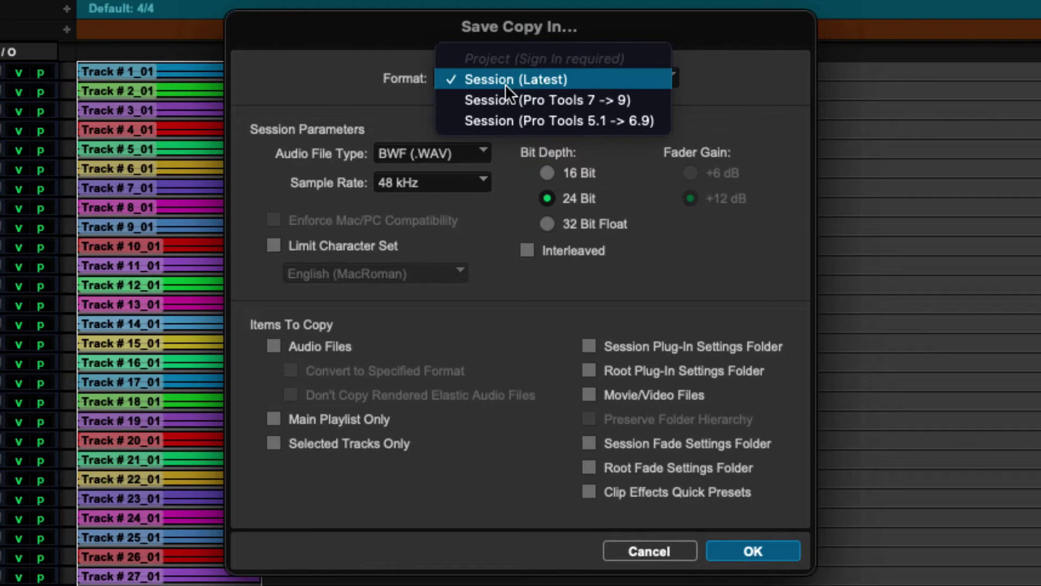
left_click(506, 84)
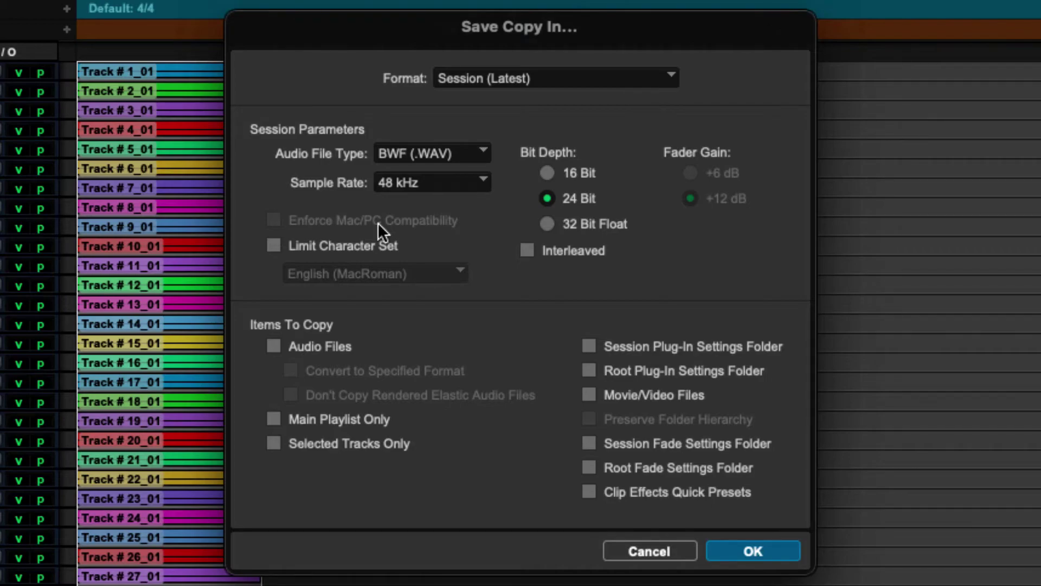
left_click(274, 346)
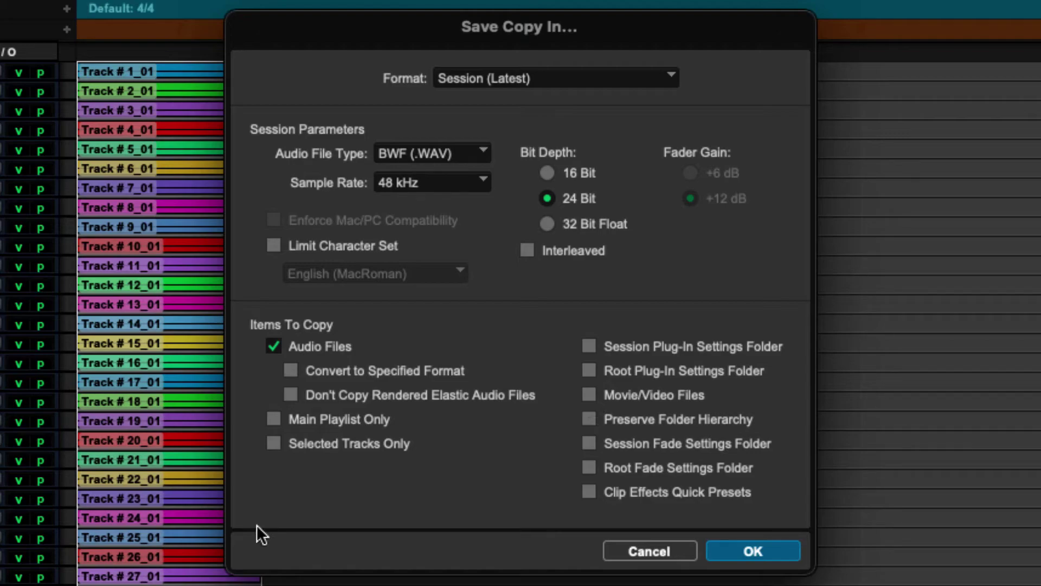
left_click(742, 546)
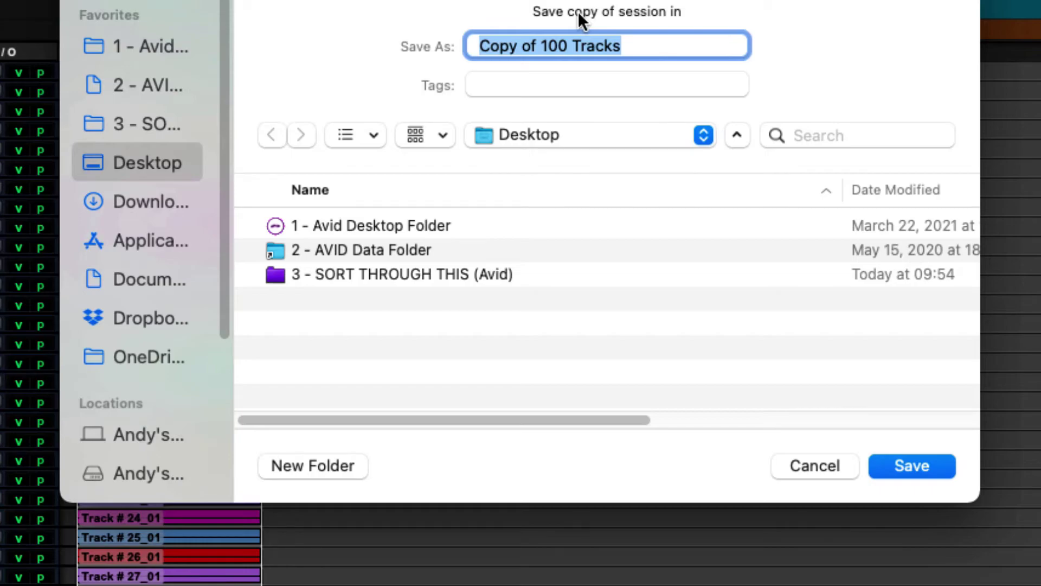
- Rename the copy from 'Copy of 100 Tracks' to '100 Tracks - BACKUP 1' and save it on the Desktop
key("shift+alt+Left")
key("shift+alt+Left")
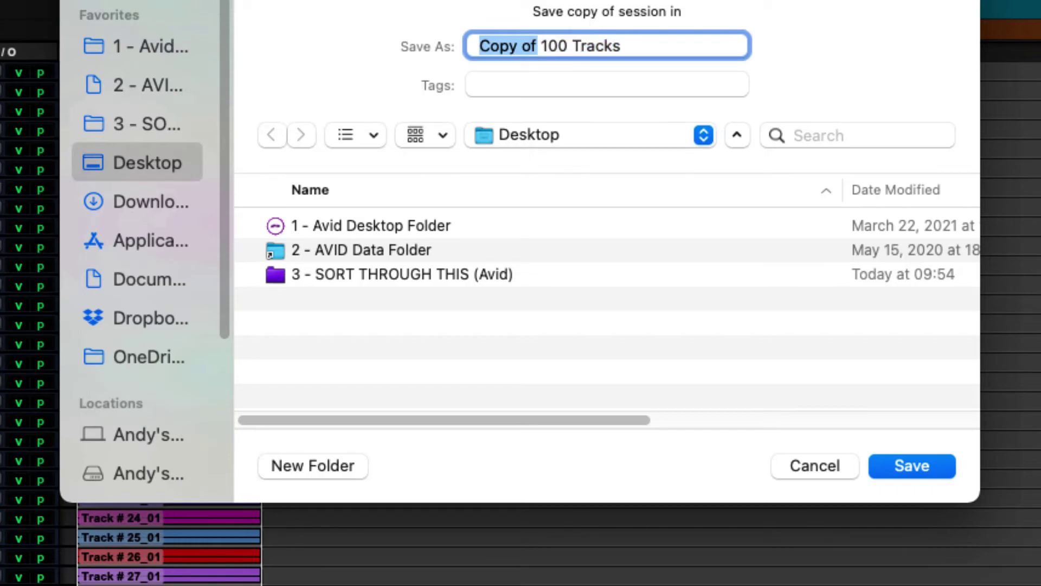
key("BackSpace")
key("super+Right")
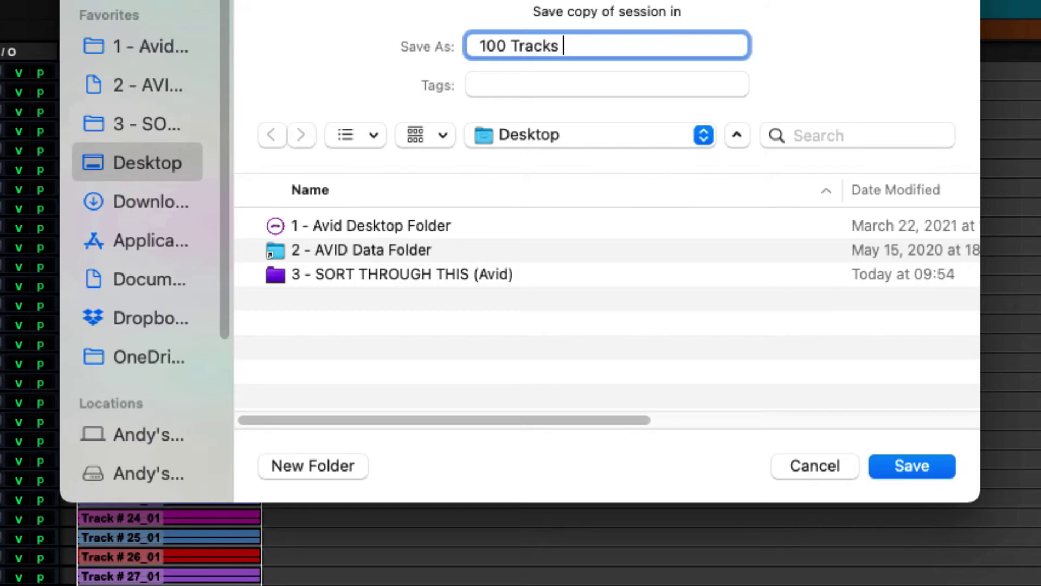
type("- BACKUP")
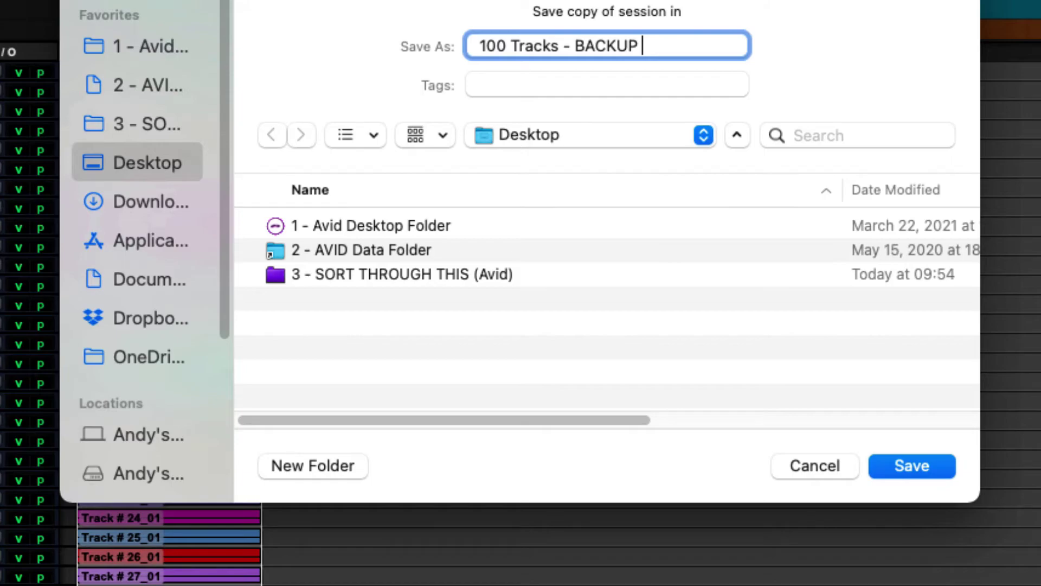
key("Return")
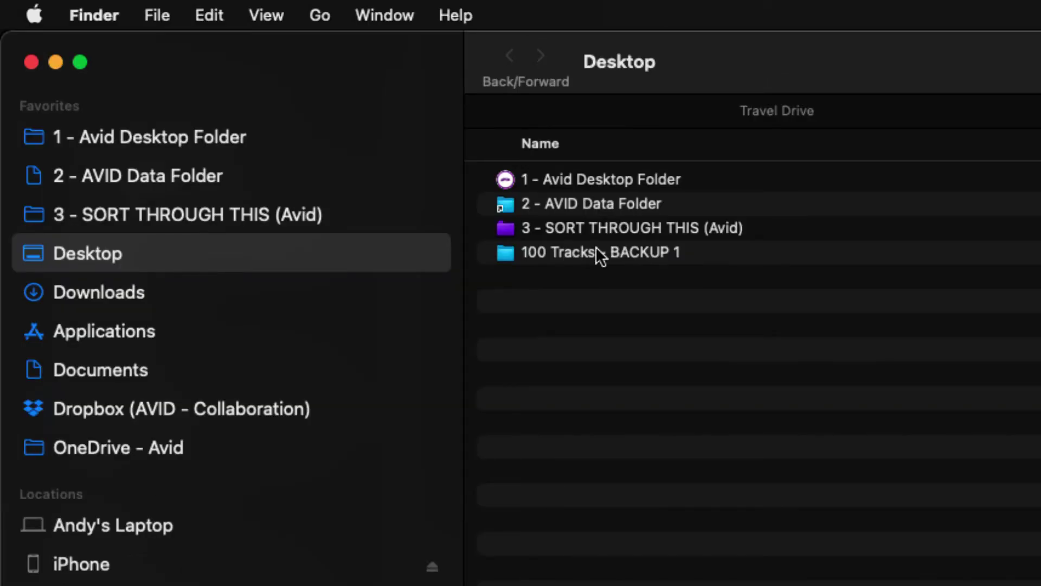
- Open the 100 Tracks - BACKUP 1 folder, review its Audio Files wav files, then return to Pro Tools
double_click(597, 251)
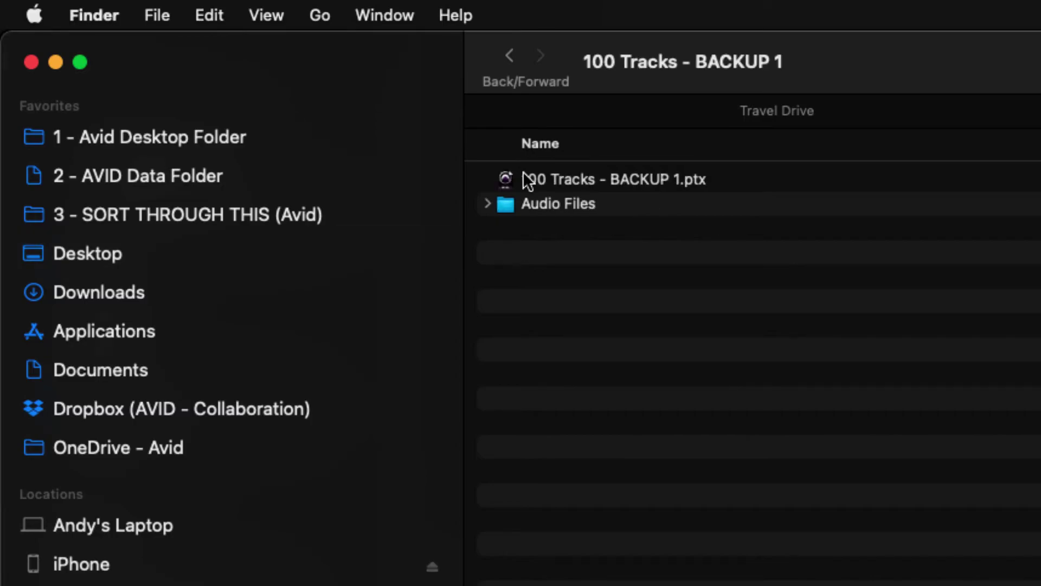
left_click(487, 204)
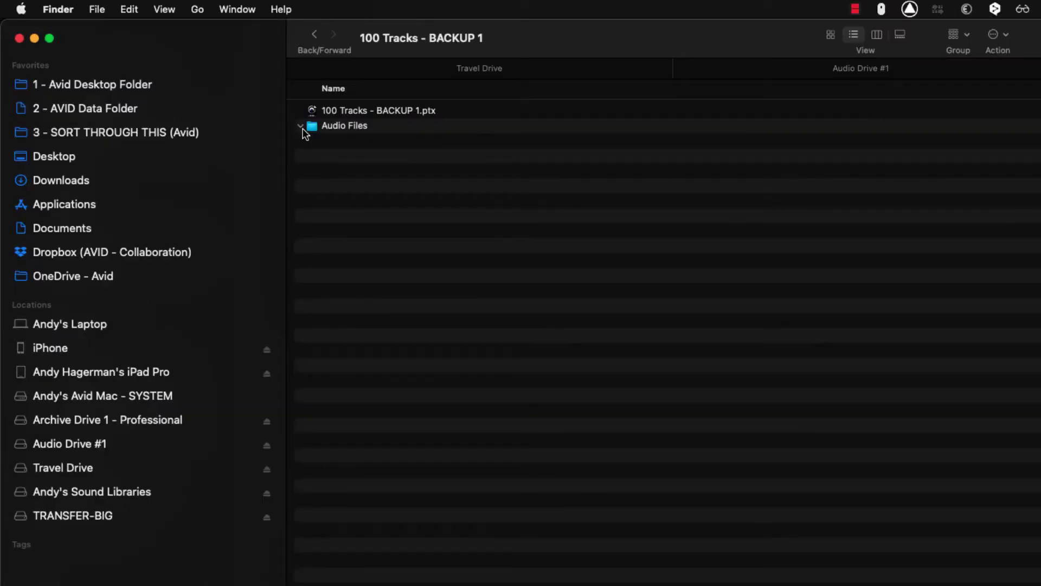
scroll(466, 222, "down", 10)
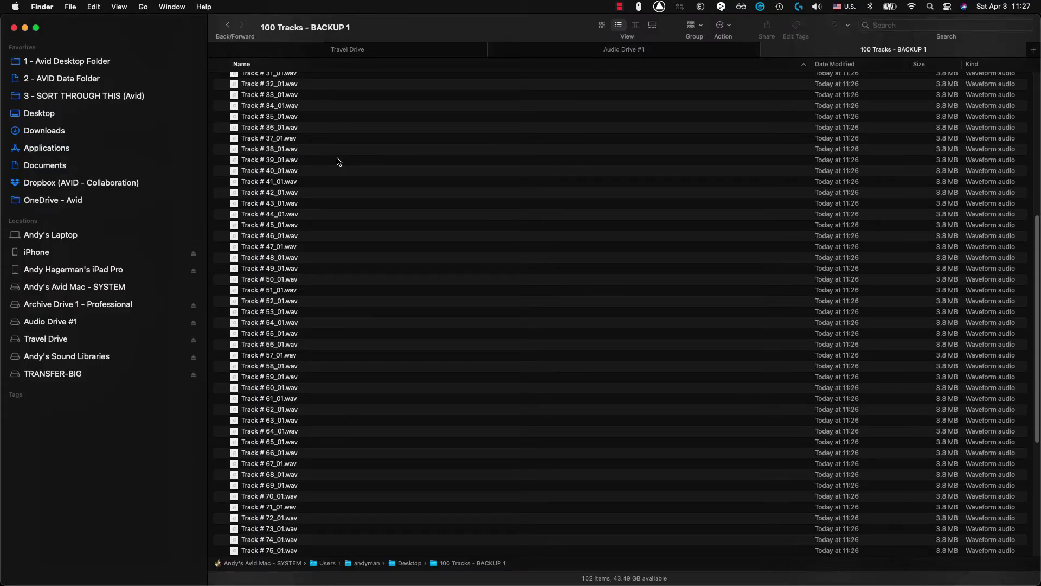
scroll(337, 161, "up", 10)
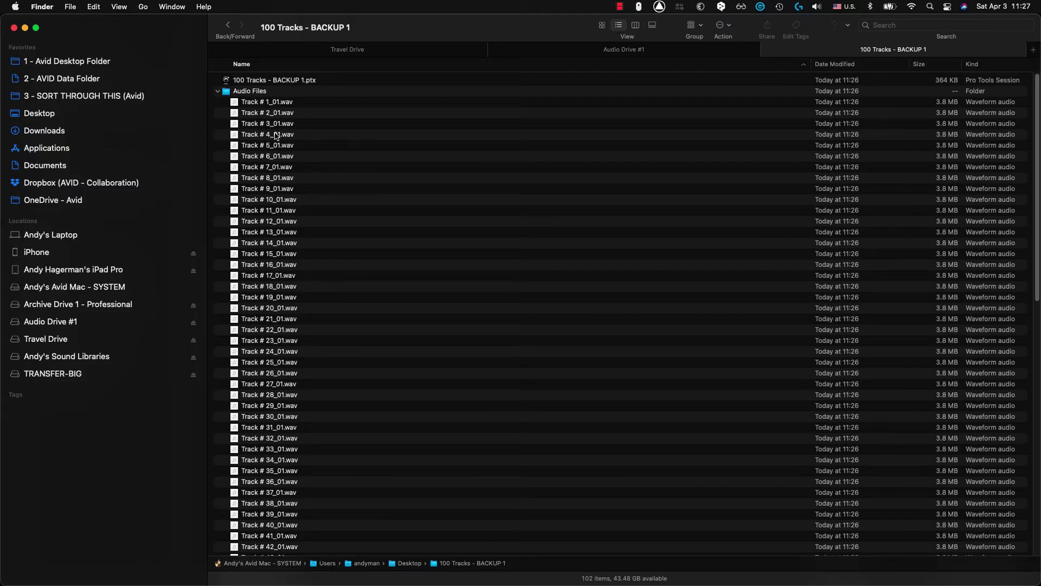
left_click(218, 91)
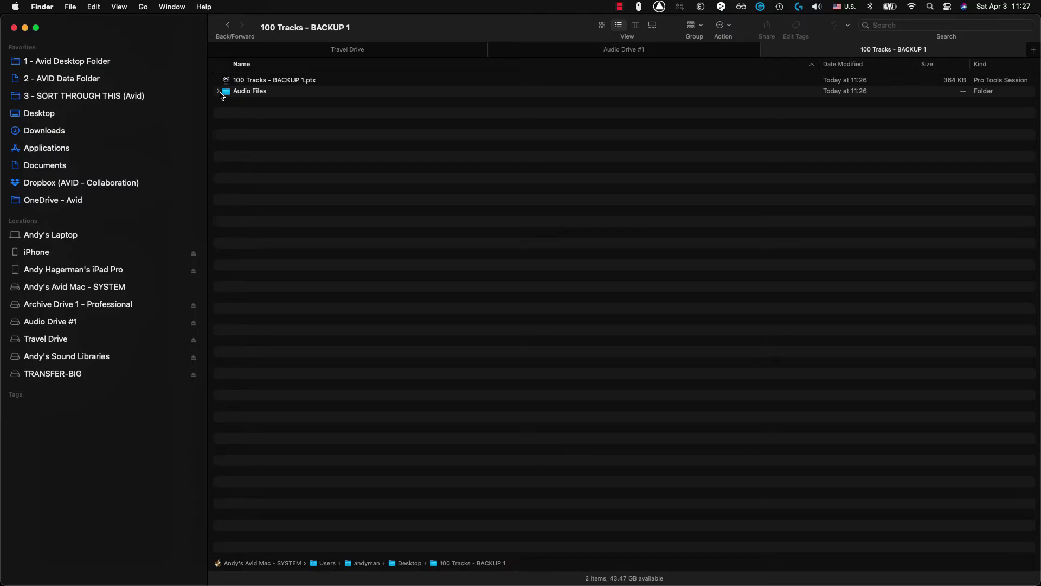
key("super+Tab")
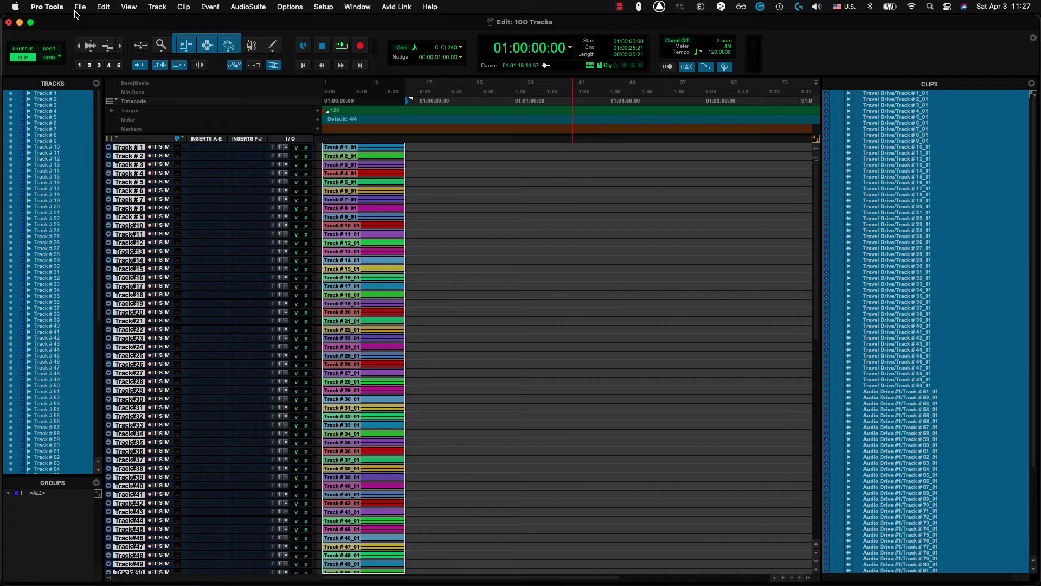
- Set up Save Copy In with Audio Files and Preserve Folder Hierarchy enabled, and confirm
left_click(79, 8)
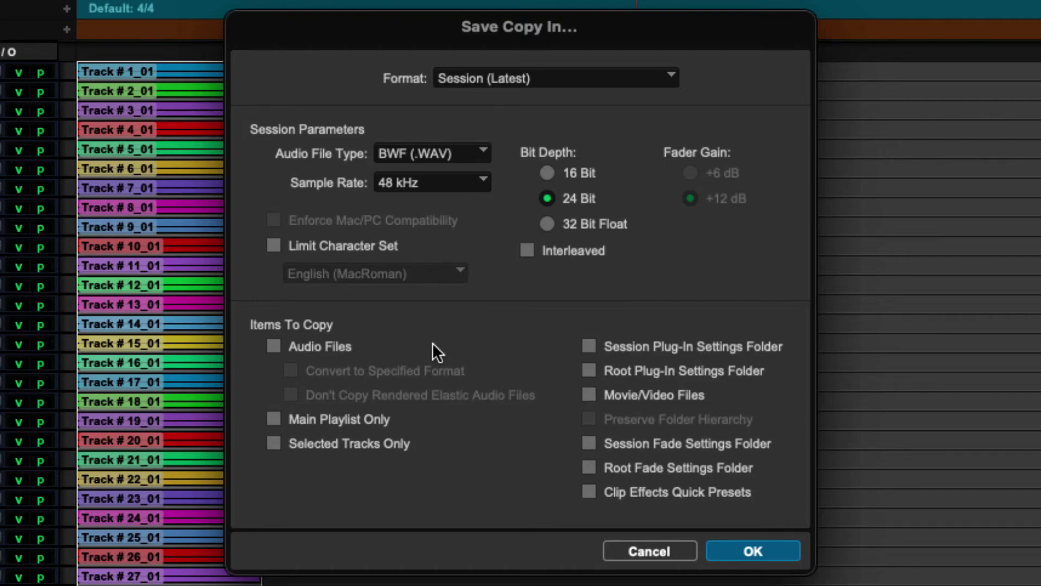
left_click(274, 346)
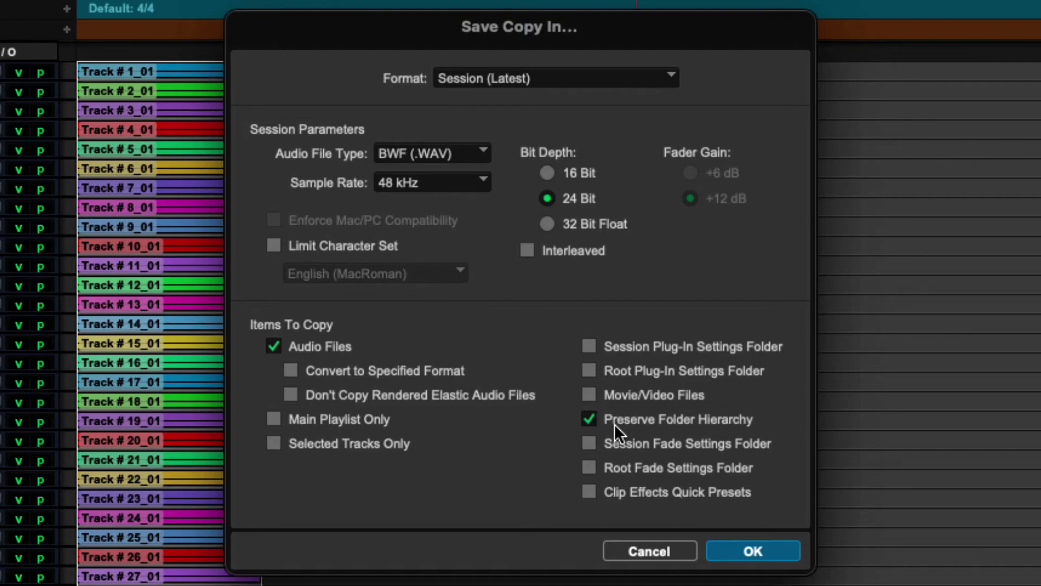
left_click(760, 543)
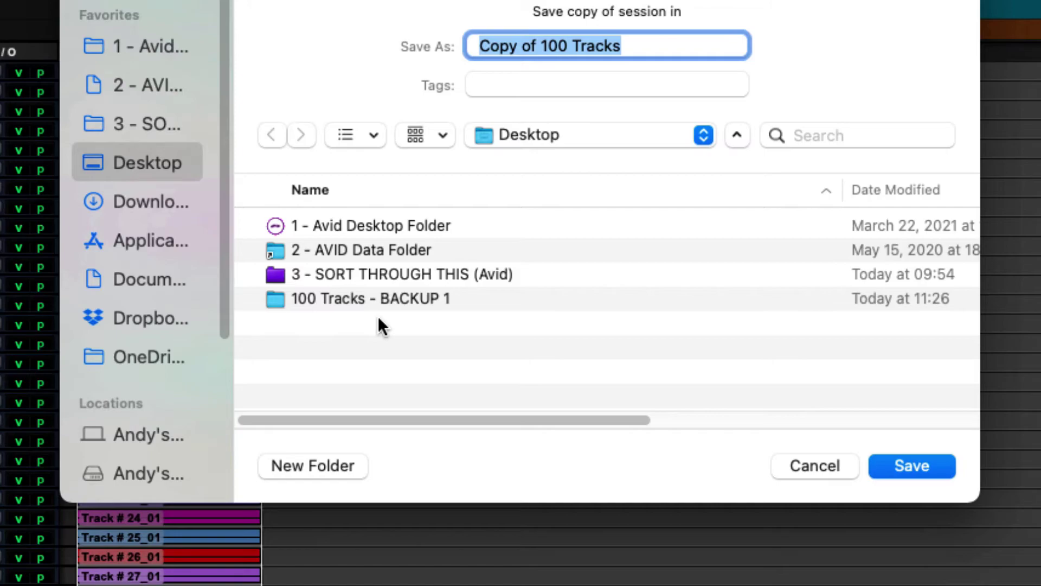
- Rename the copy from 'Copy of 100 Tracks' to '100 Tracks - BACKUP 2' and save it to the Desktop
left_click(383, 299)
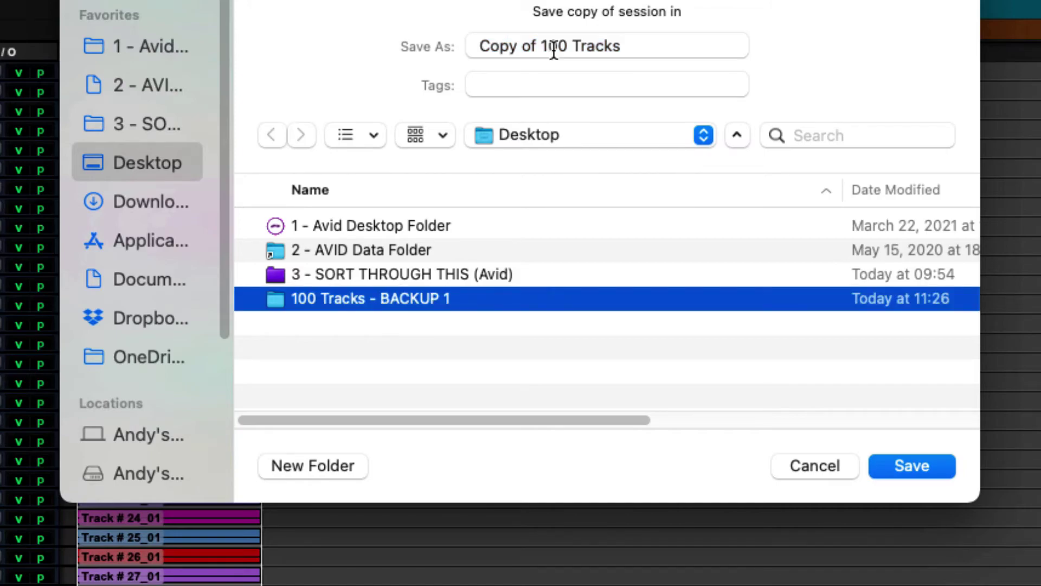
left_click(541, 47)
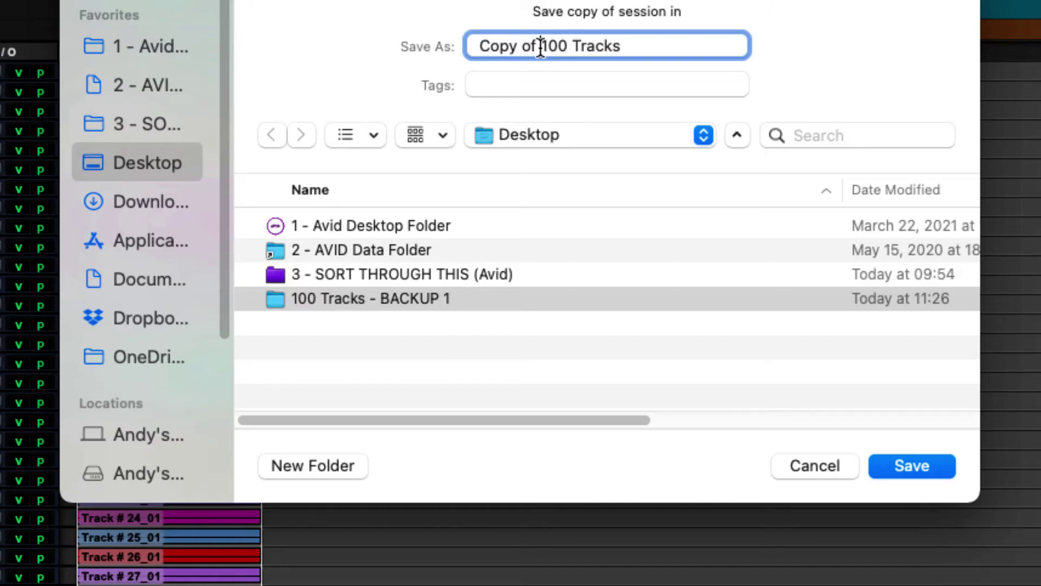
key("BackSpace")
key("BackSpace")
key("BackSpace")
key("BackSpace")
key("BackSpace")
key("BackSpace")
key("BackSpace")
key("BackSpace")
left_click(583, 48)
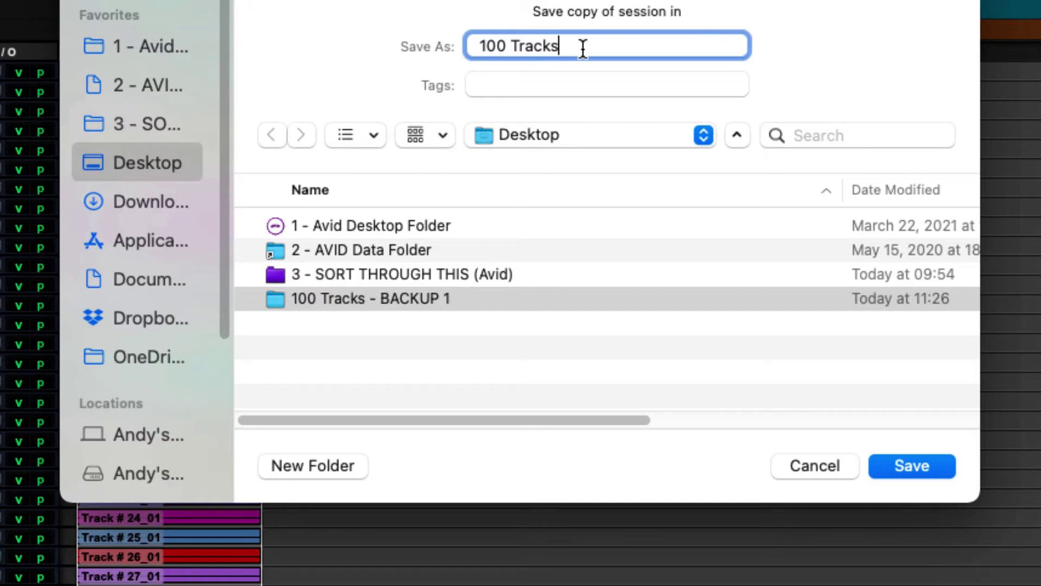
type("- BACKUP")
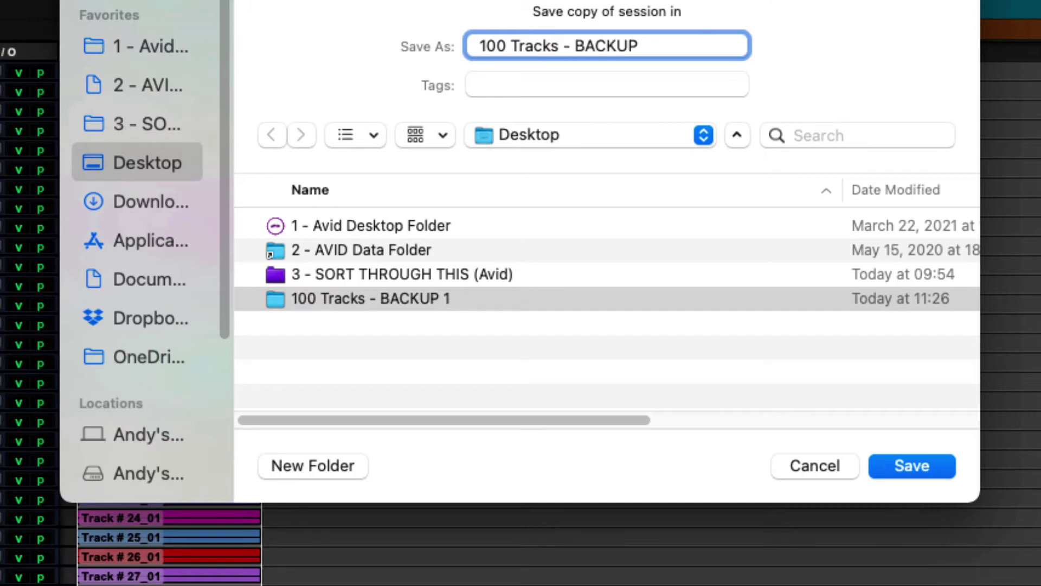
left_click(918, 461)
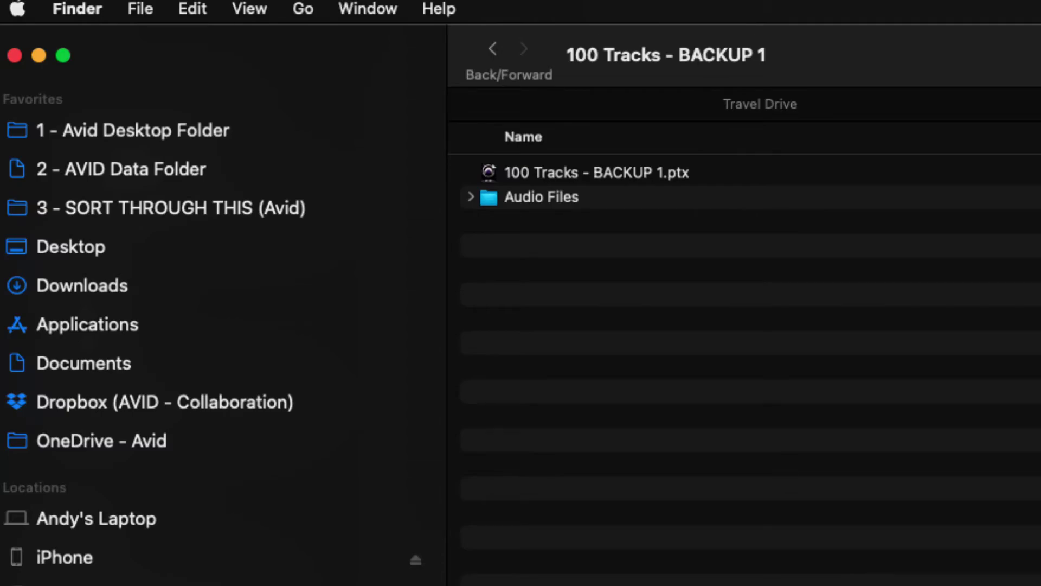
- Open 100 Tracks - BACKUP 2 on the Desktop and expand its Travel Drive and inner session folders
key("super+shift+d")
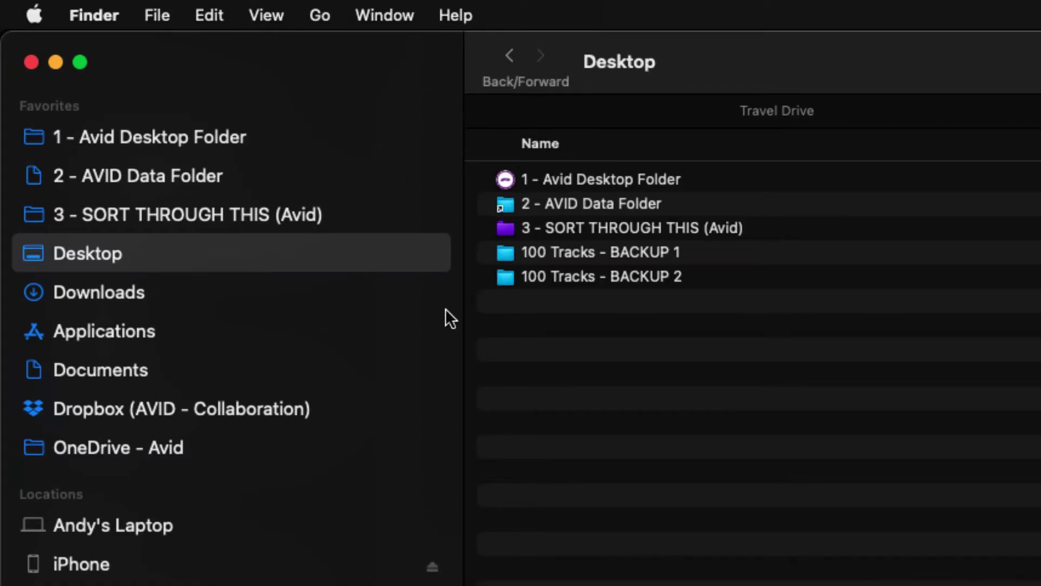
double_click(505, 276)
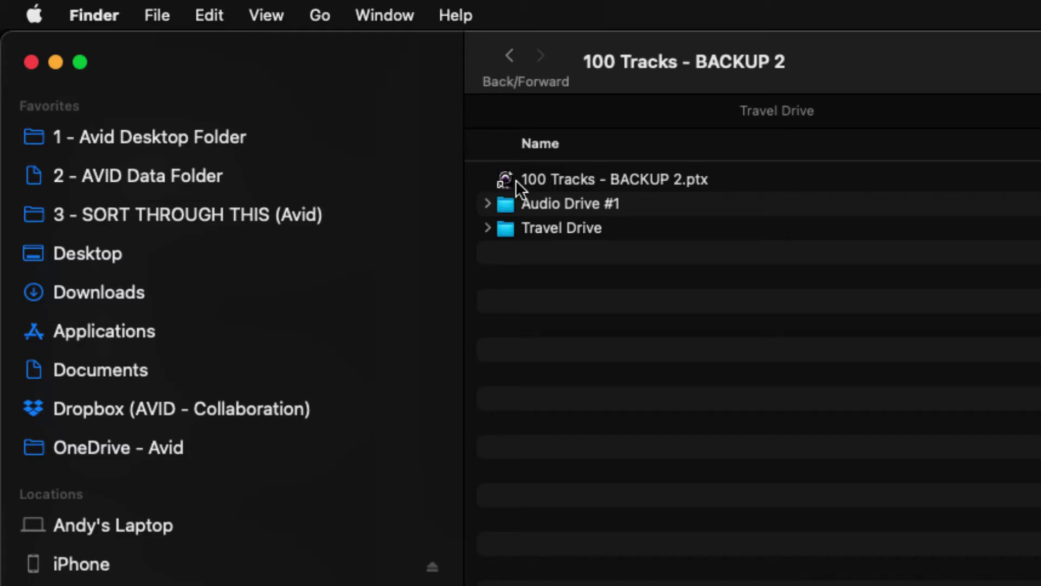
left_click(487, 228)
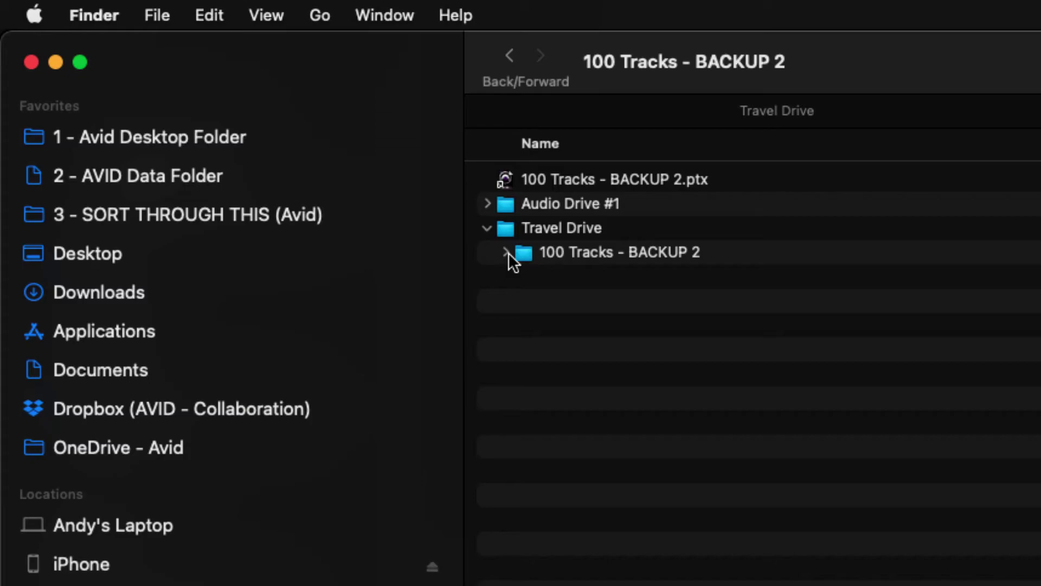
left_click(506, 252)
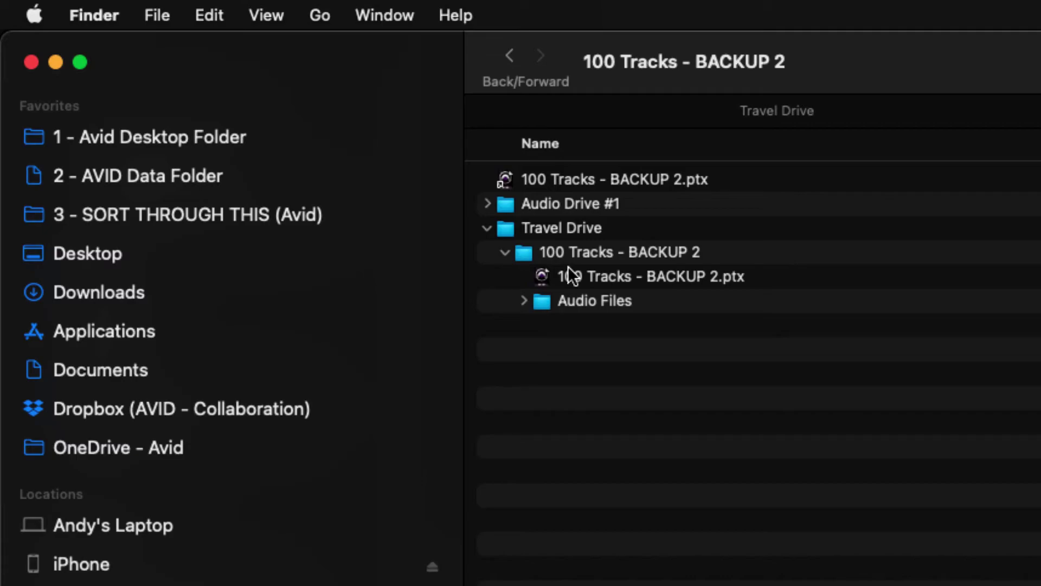
- Review tracks 1–50 under Travel Drive and tracks 51–100 under Audio Drive #1, then collapse both folders
left_click(524, 301)
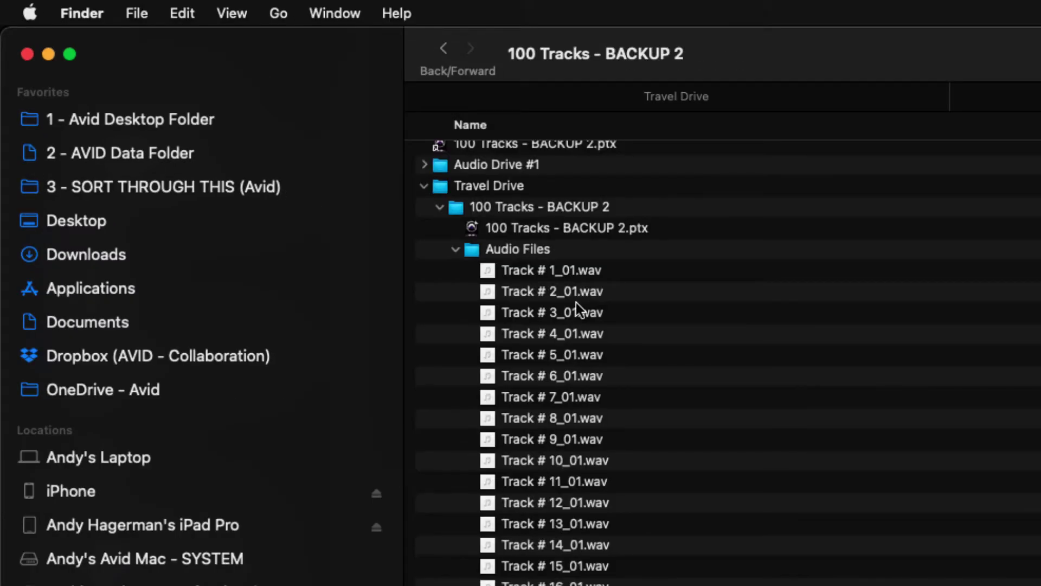
scroll(576, 302, "down", 5)
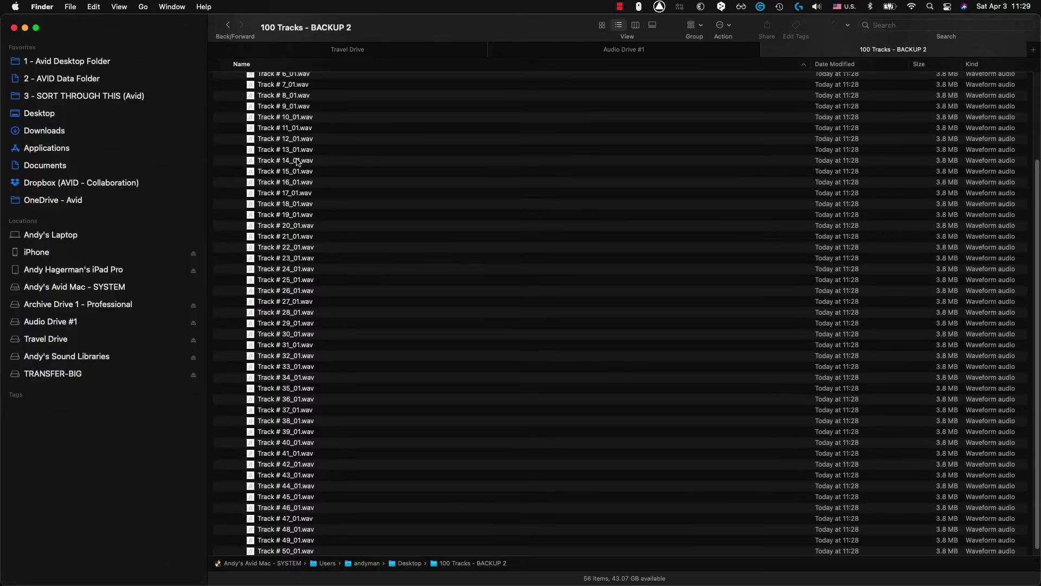
scroll(243, 98, "up", 5)
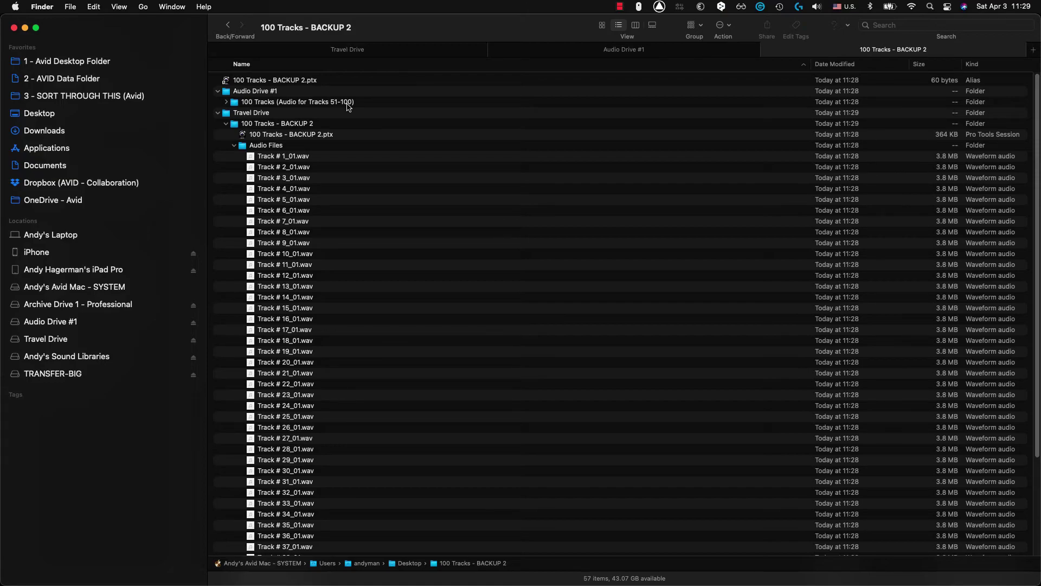
left_click(226, 102)
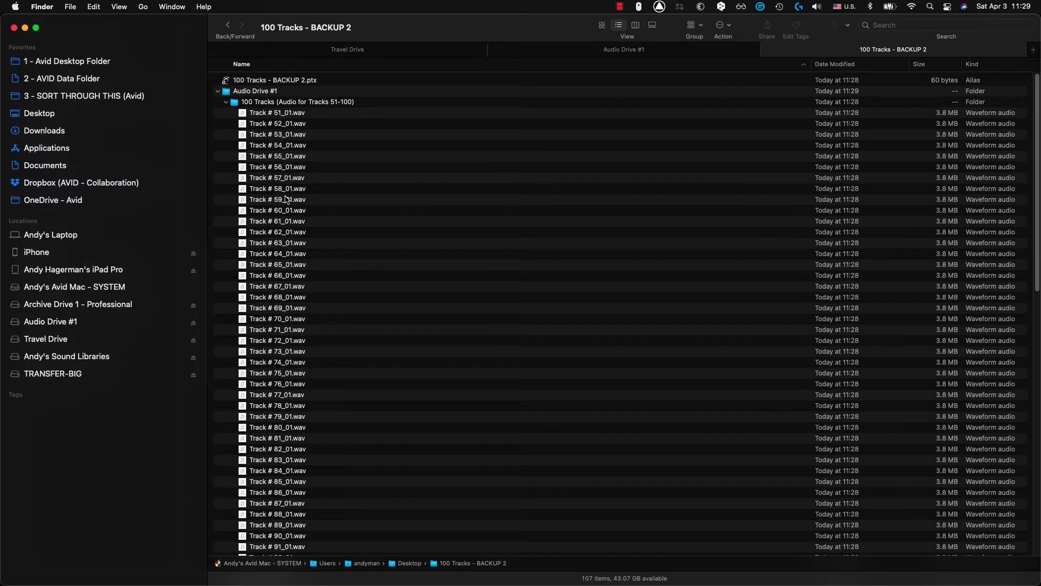
left_click(217, 91)
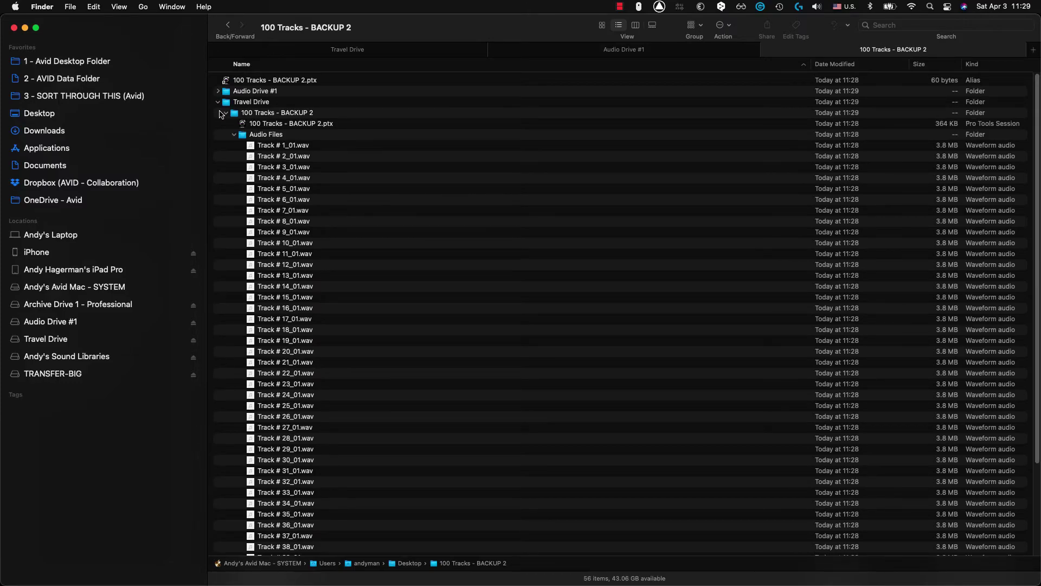
left_click(218, 102)
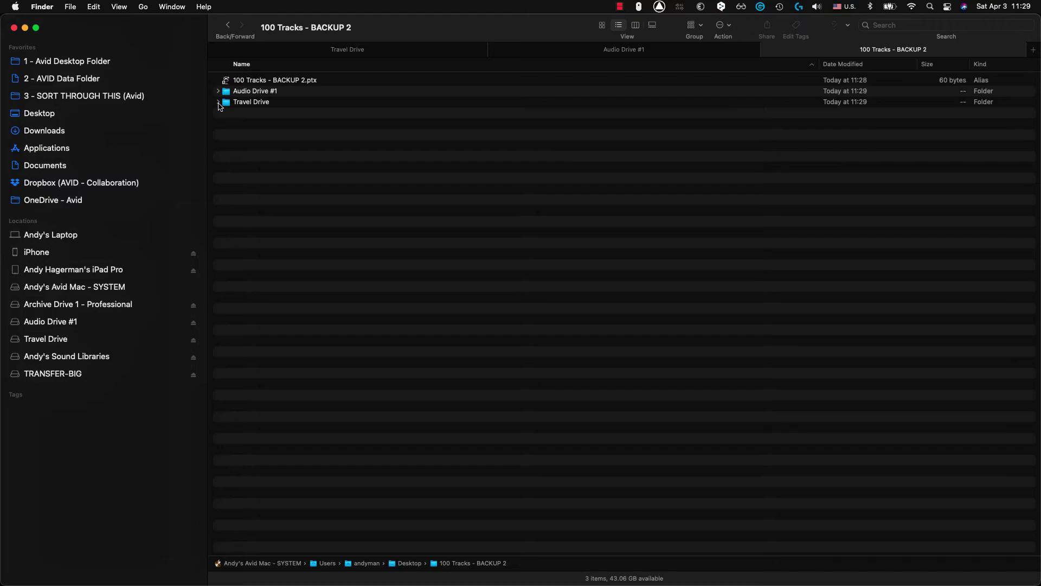
key("a")
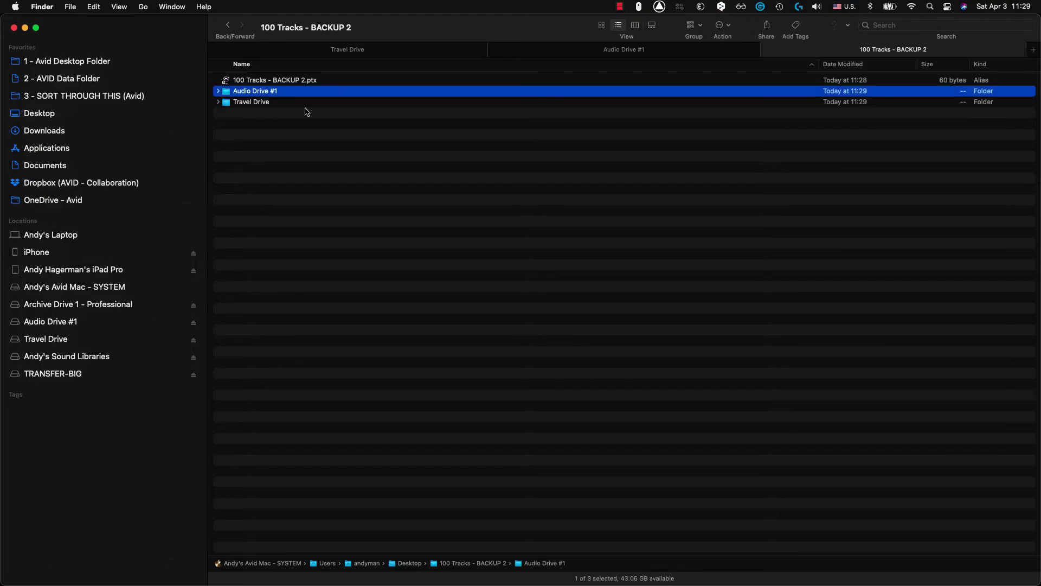